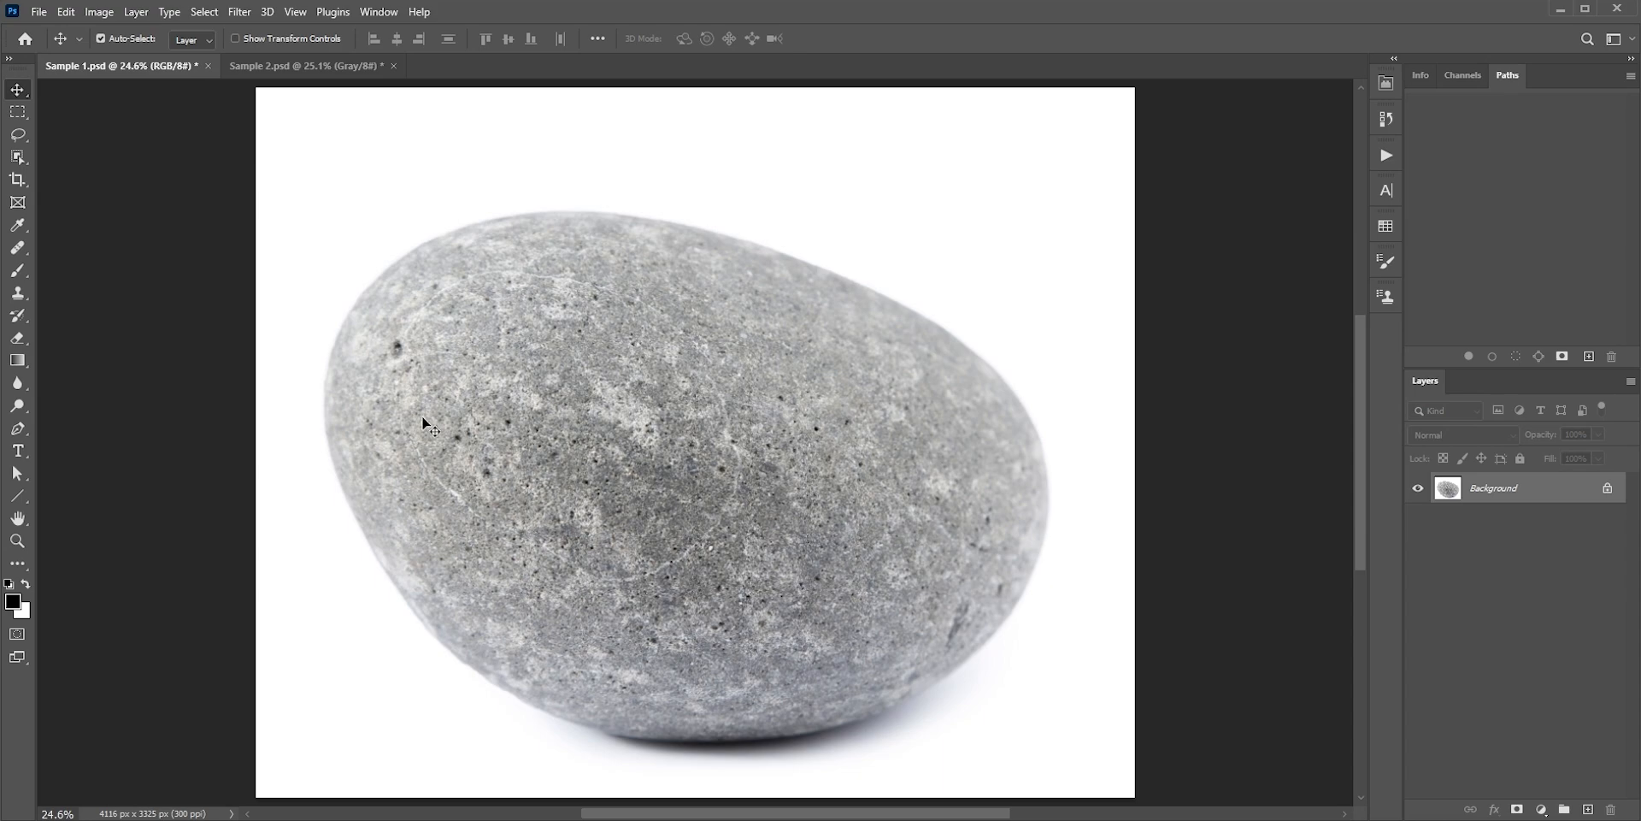
Check the rock texture in Sample 2, and add the text "ROCK" in 48 pt Gorilla on the stone in Sample 1
left_click(296, 68)
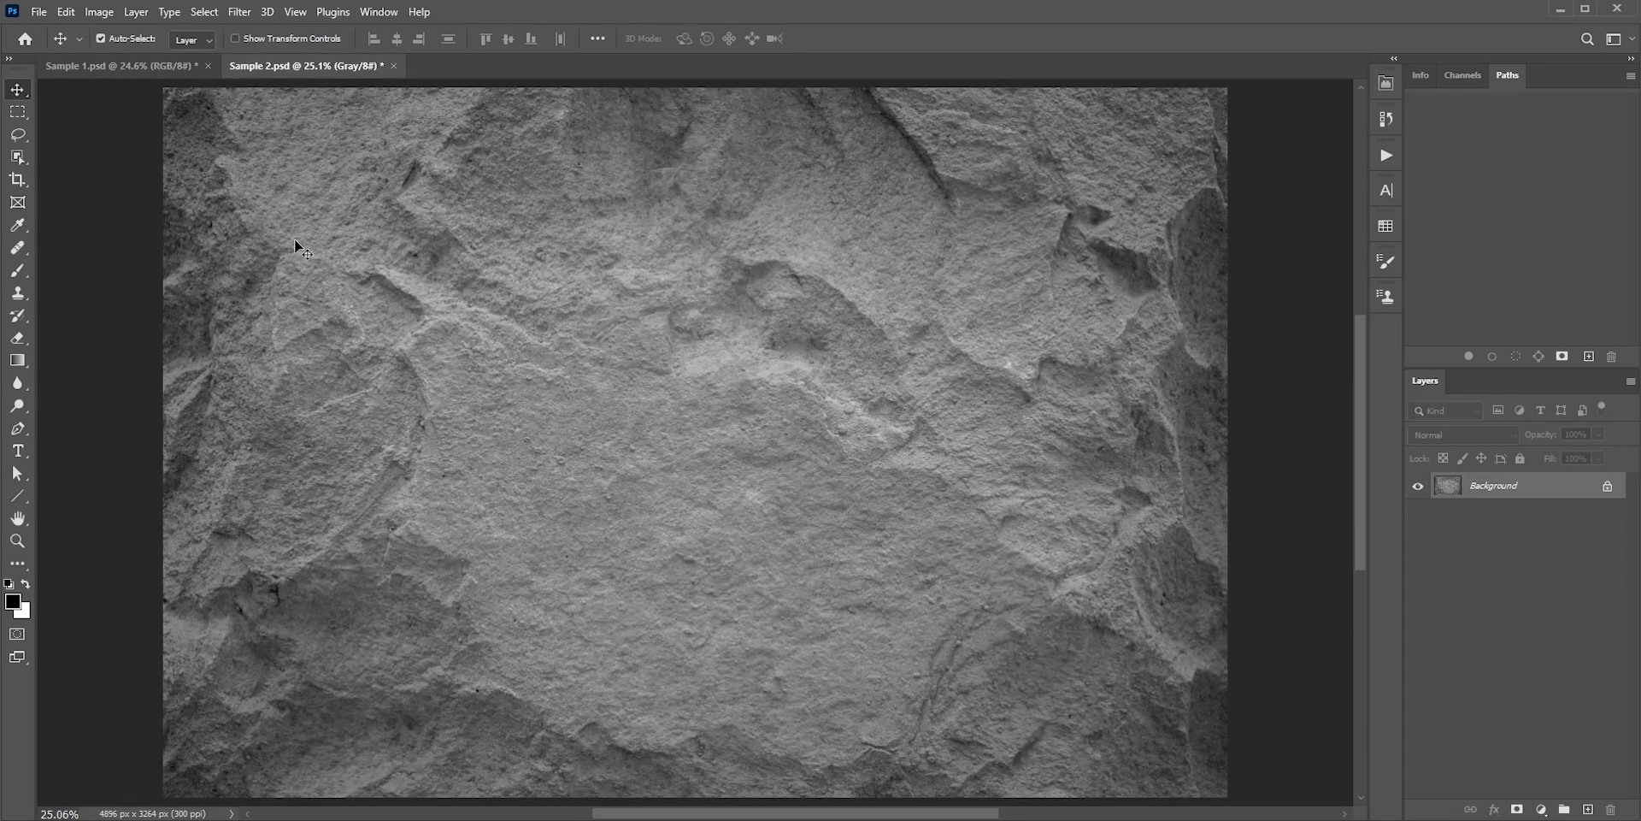
left_click(151, 65)
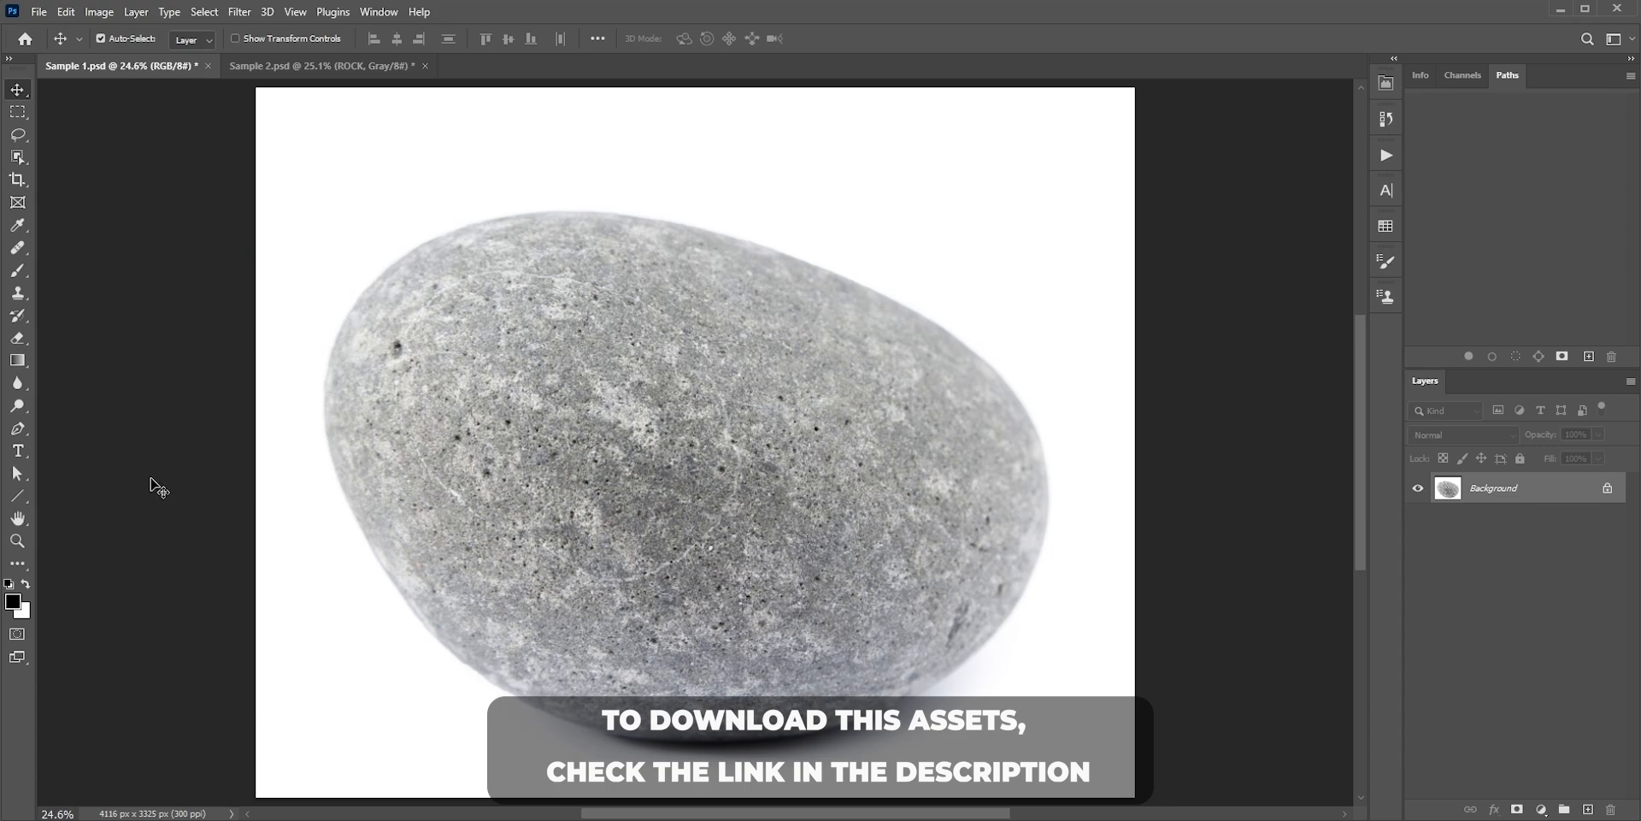
left_click(18, 450)
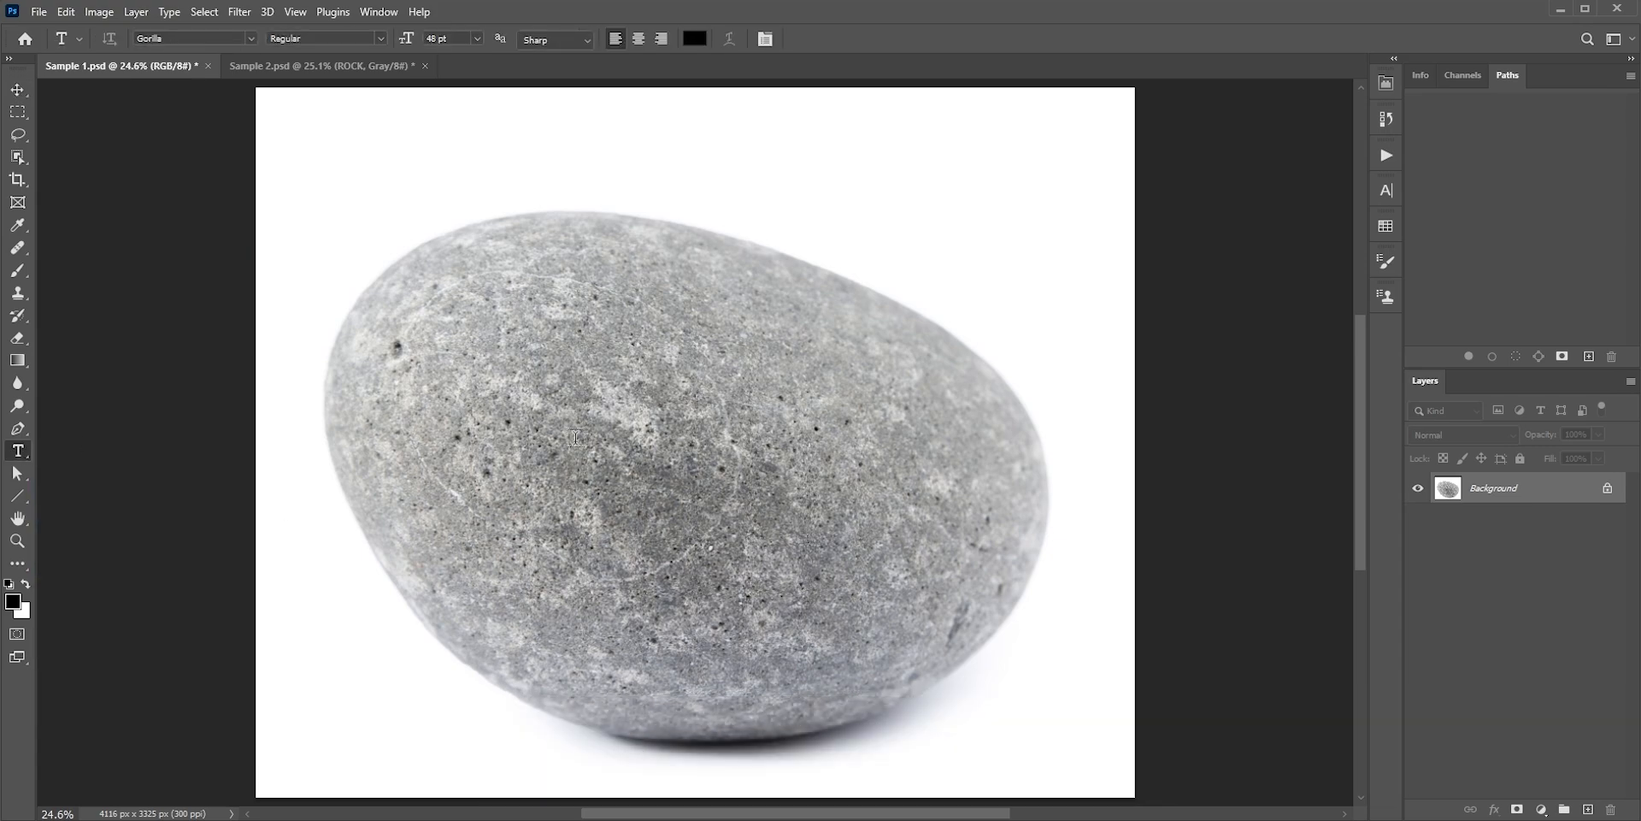
left_click(605, 430)
type("ROCK")
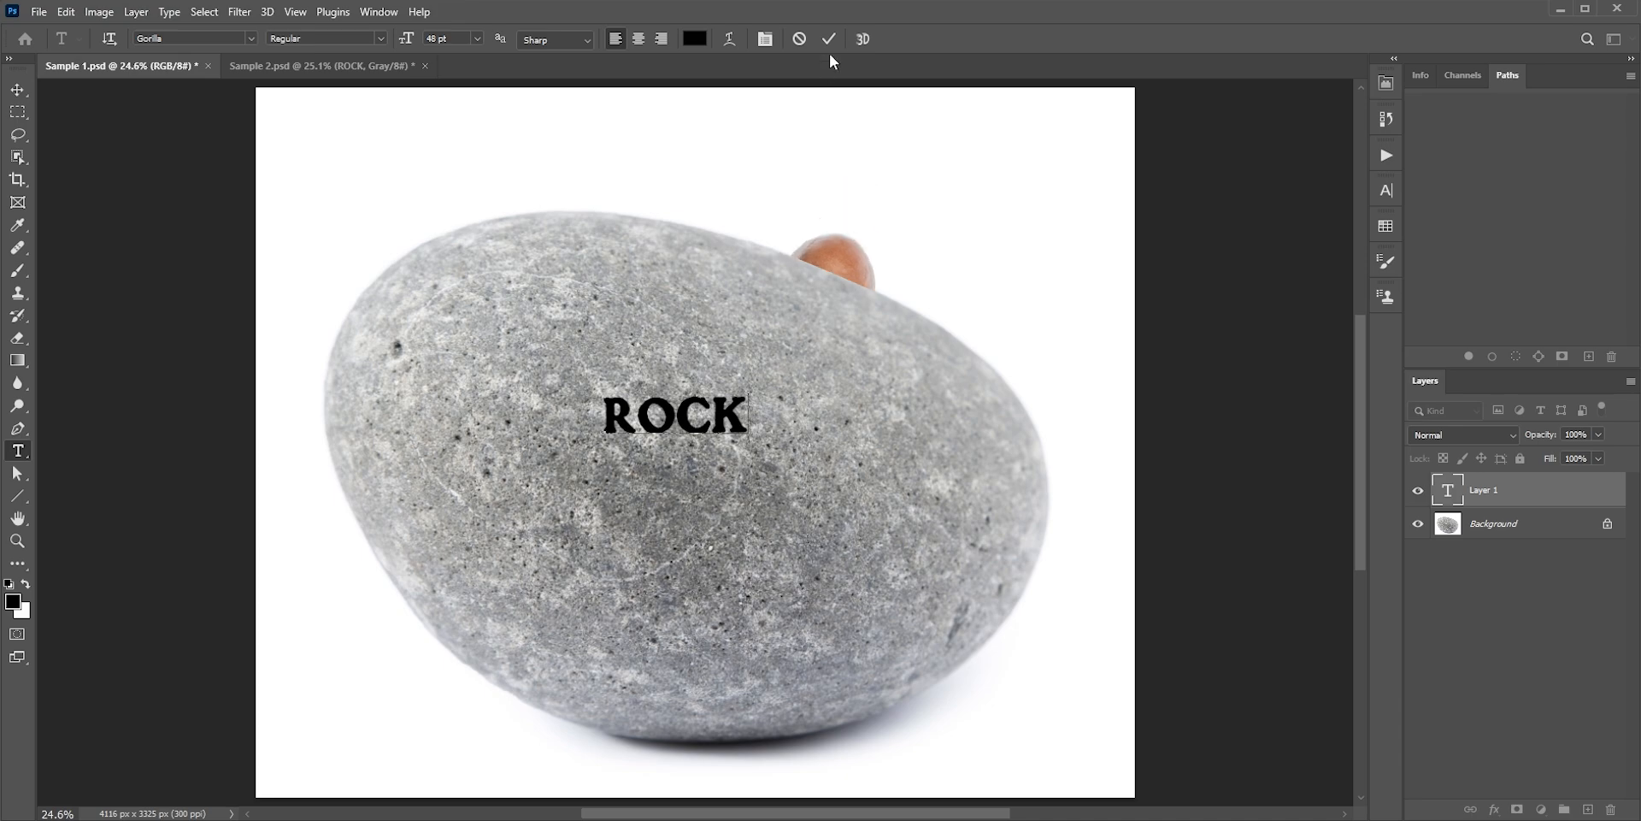
left_click(830, 38)
Enlarge the ROCK text to span the stone and rotate it clockwise to follow the stone's slope
key("ctrl+t")
left_click_drag(748, 432, 945, 506)
left_click_drag(976, 306, 989, 441)
key("Return")
Choose the Gorilla font for the ROCK text in its character settings and inspect the letter edges up close
left_click(1379, 193)
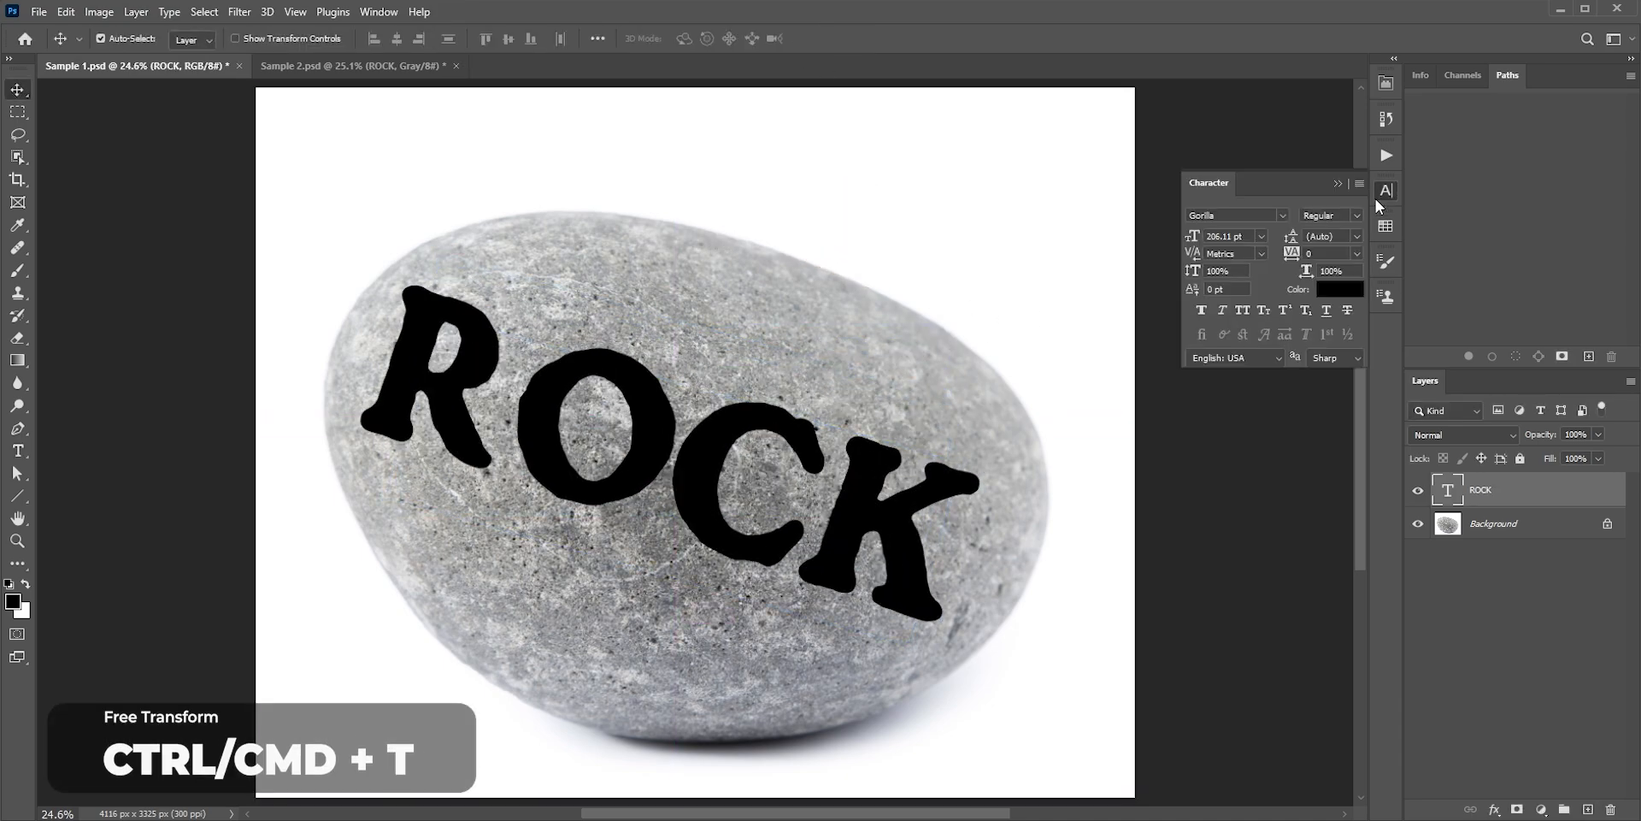
left_click(1282, 214)
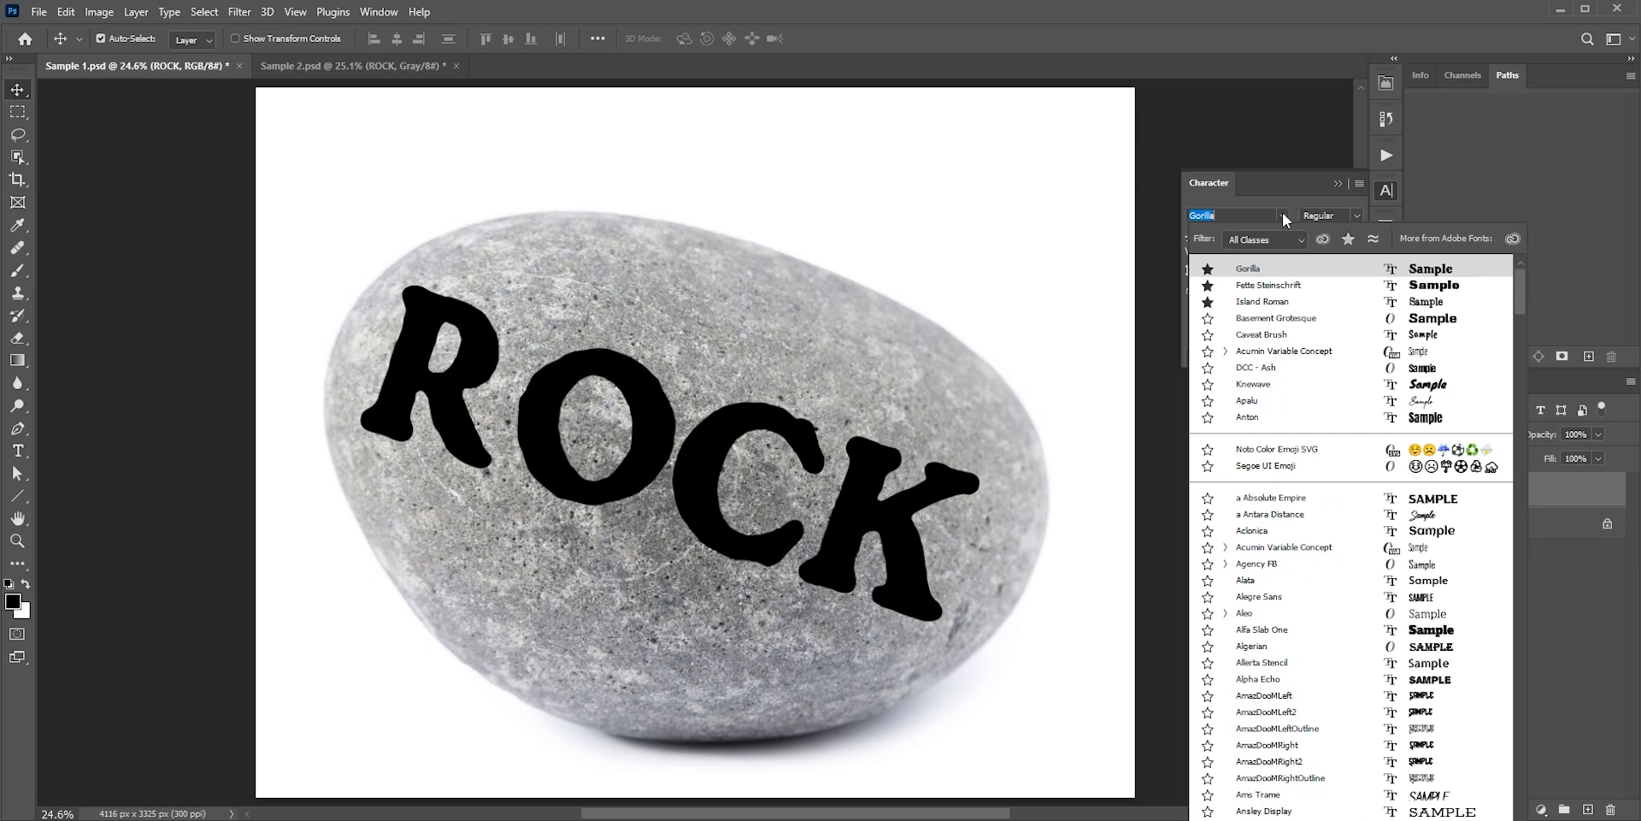
left_click(1277, 272)
scroll(782, 430, "up", 5)
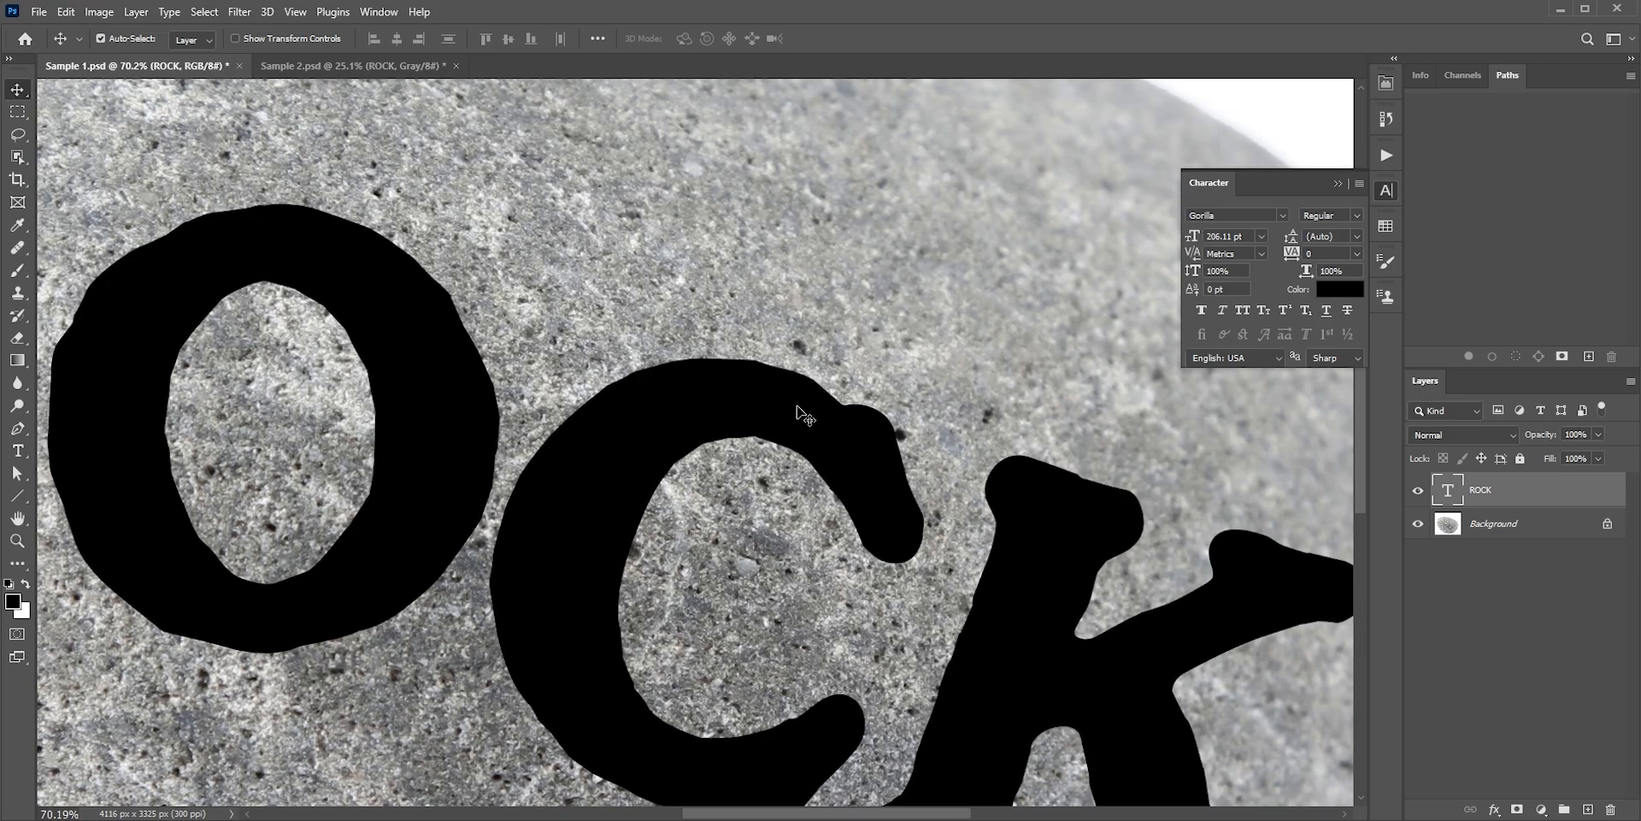
scroll(804, 417, "down", 5)
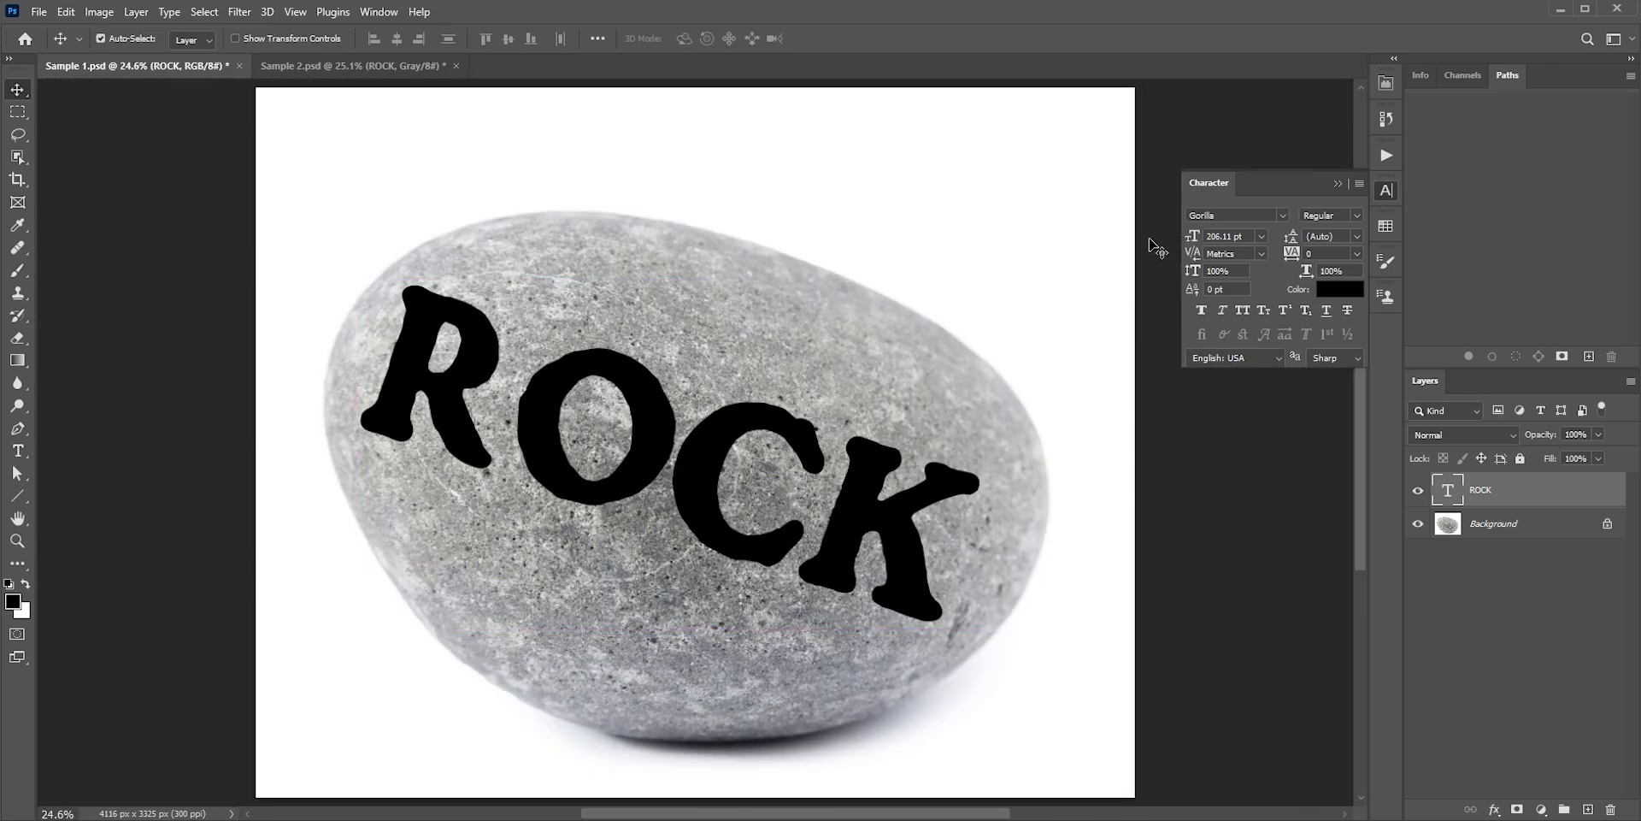
left_click(1339, 184)
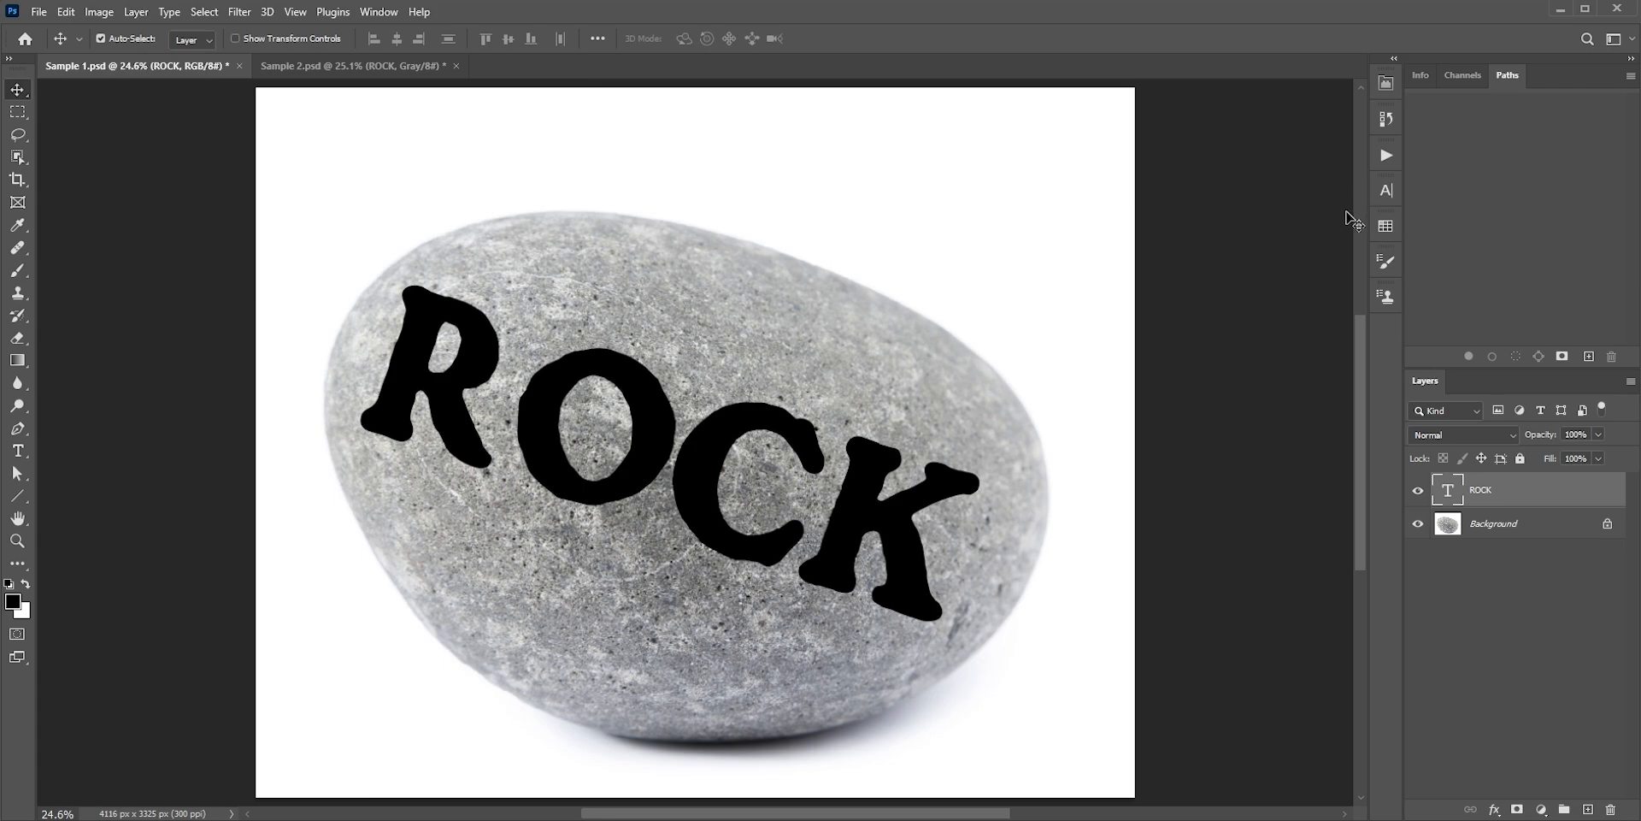
Convert the ROCK text layer to a smart object and set its fill opacity to 0%
right_click(1528, 495)
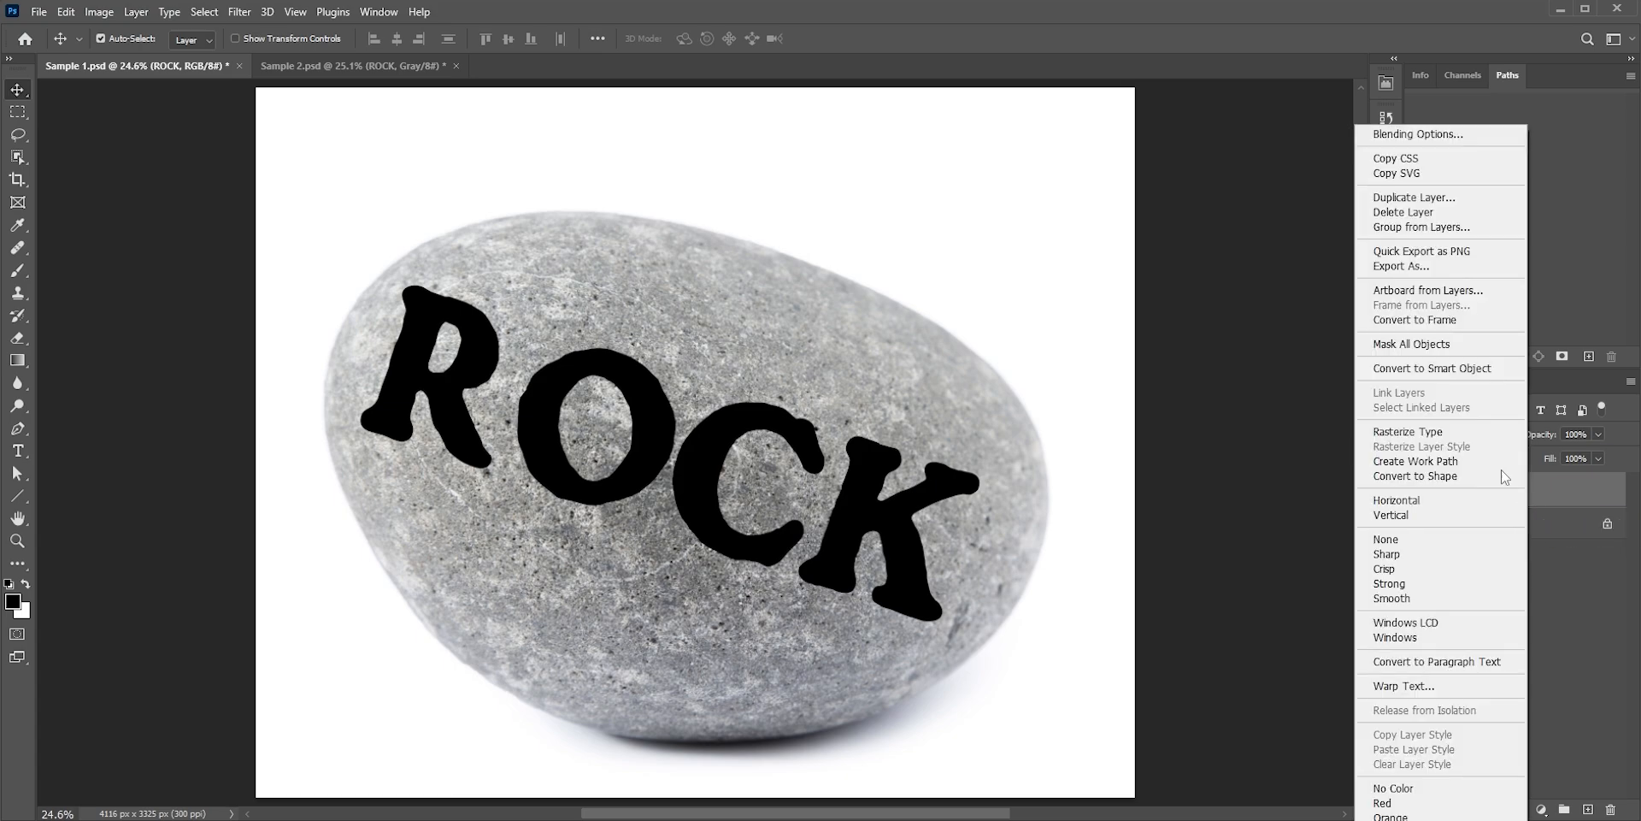
left_click(1448, 374)
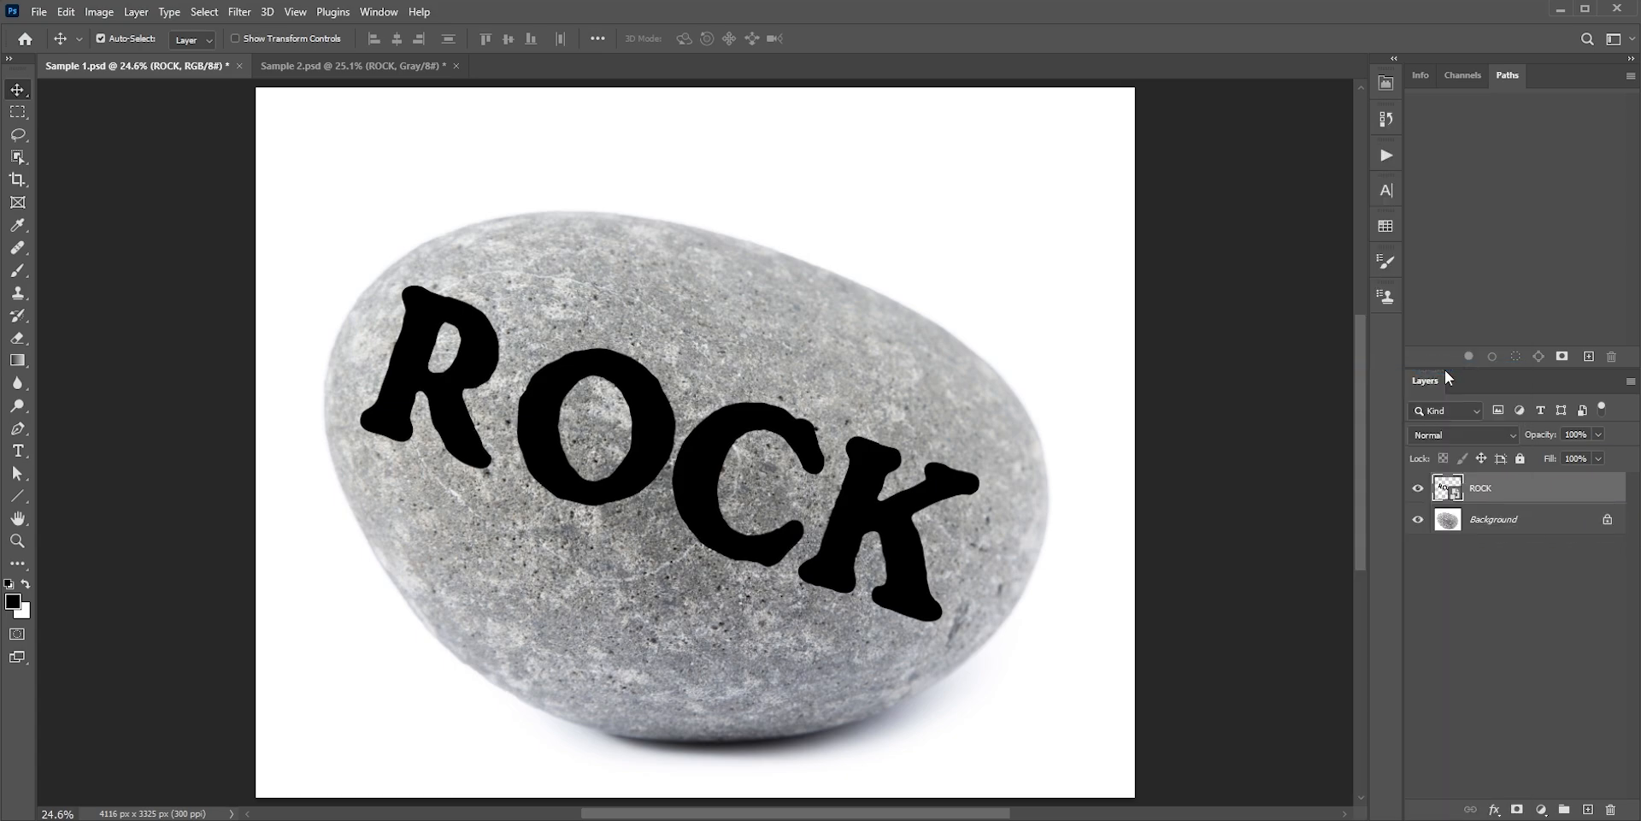
double_click(1537, 494)
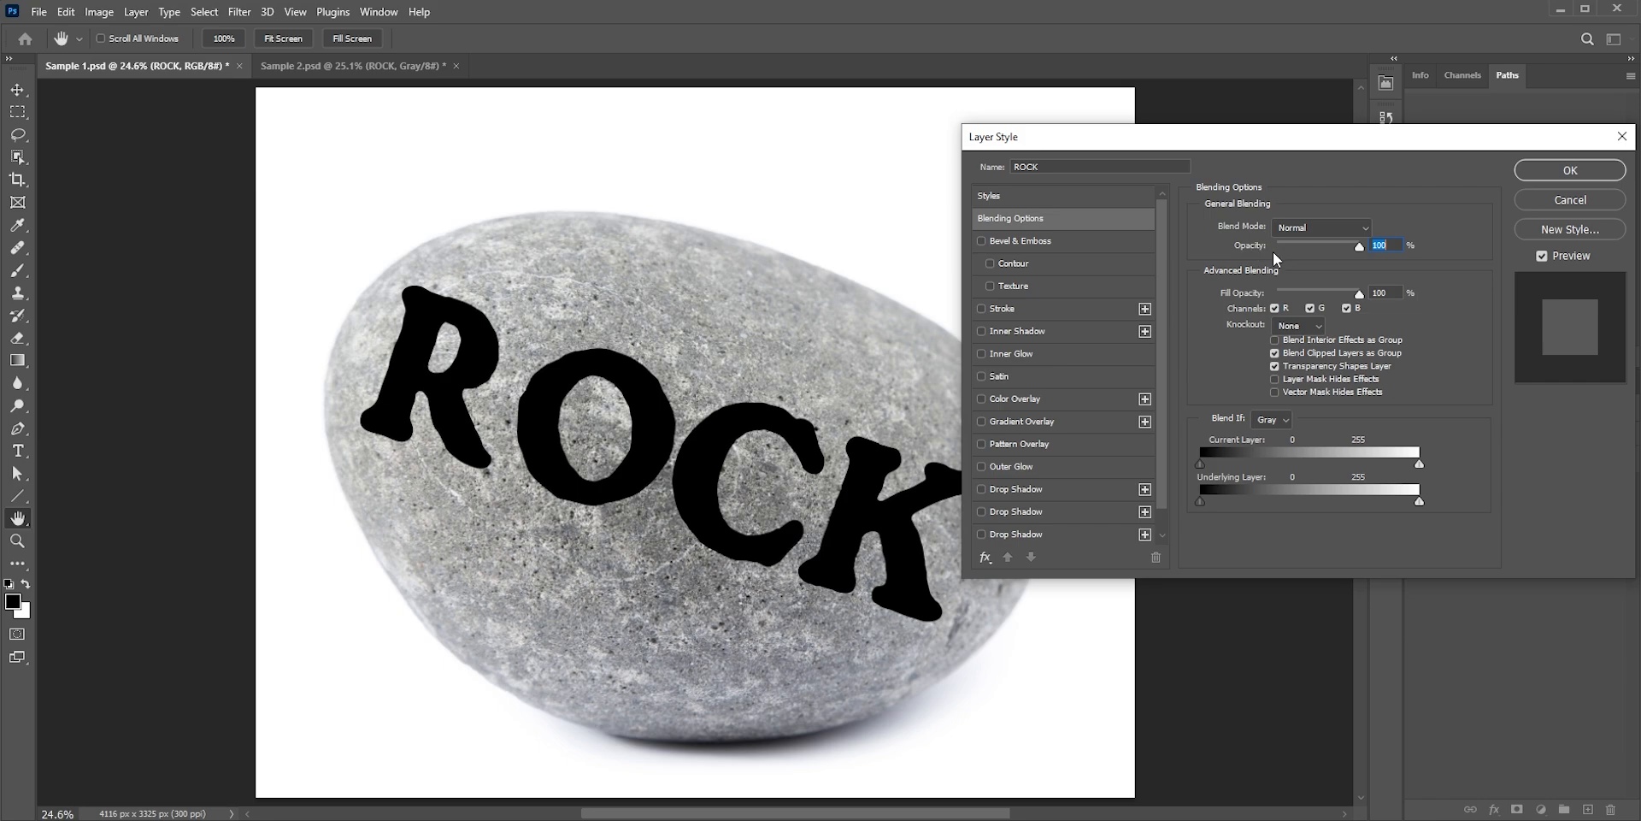
left_click_drag(1362, 300, 1272, 307)
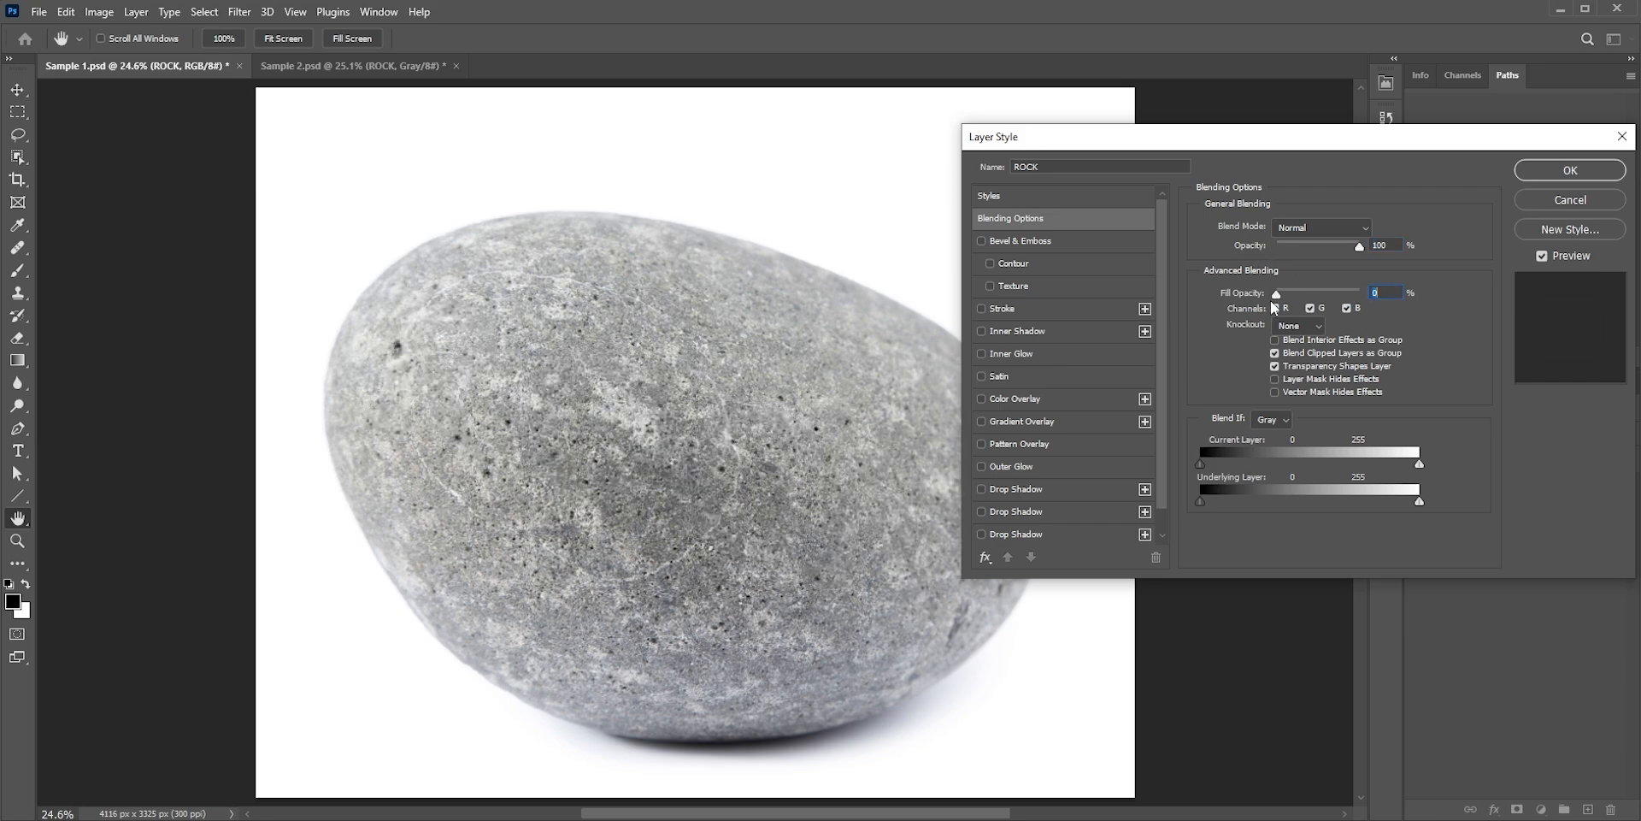
Enable Bevel & Emboss on the ROCK layer with the Inner Bevel style and a depth of 272%
left_click(981, 242)
left_click(1012, 242)
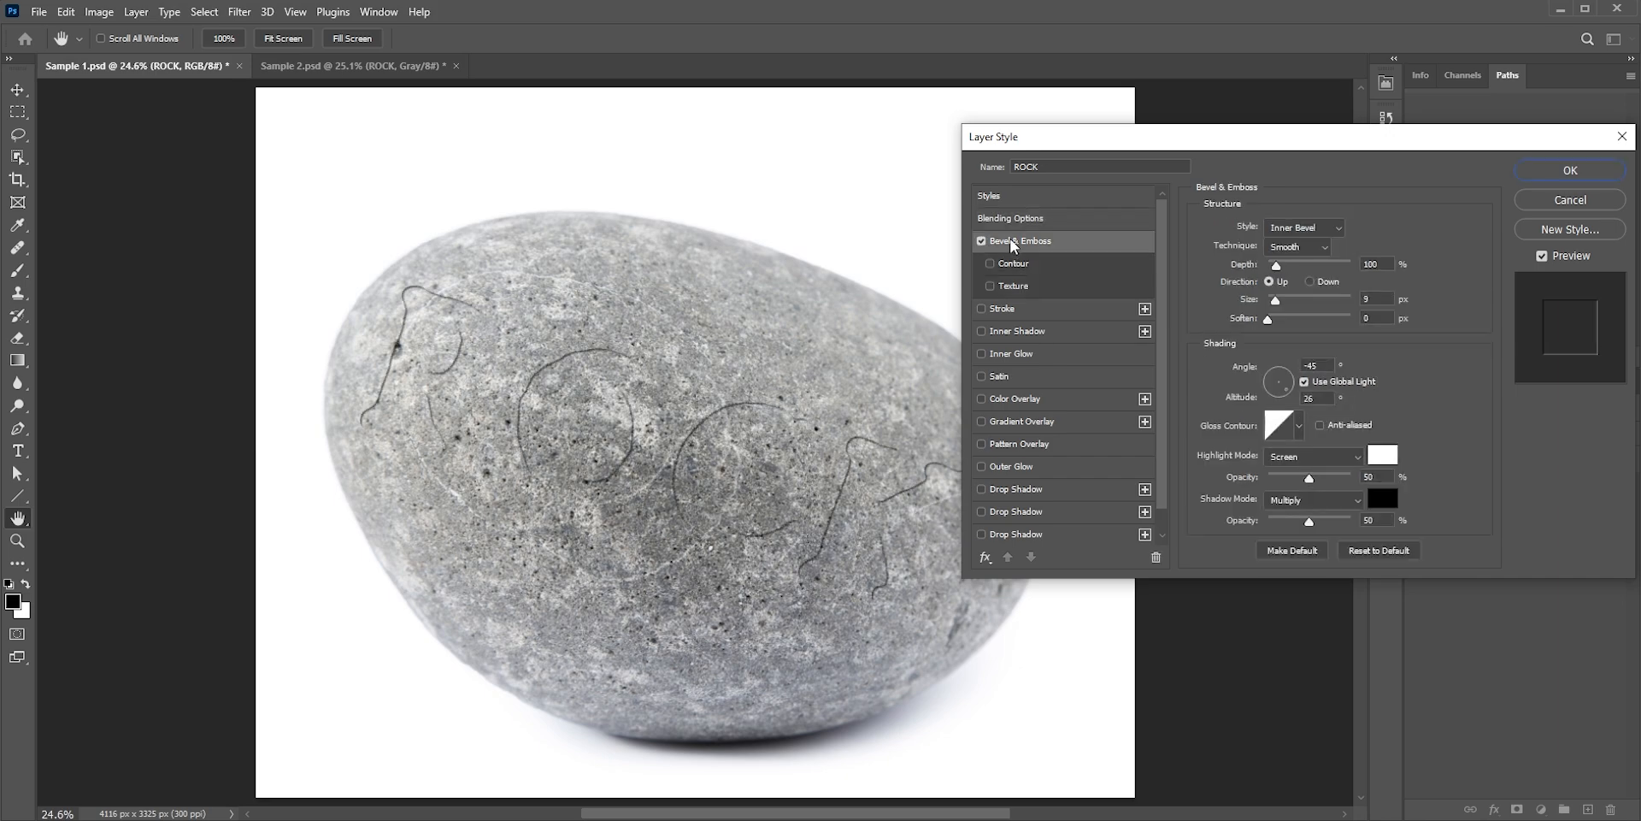
left_click(1305, 227)
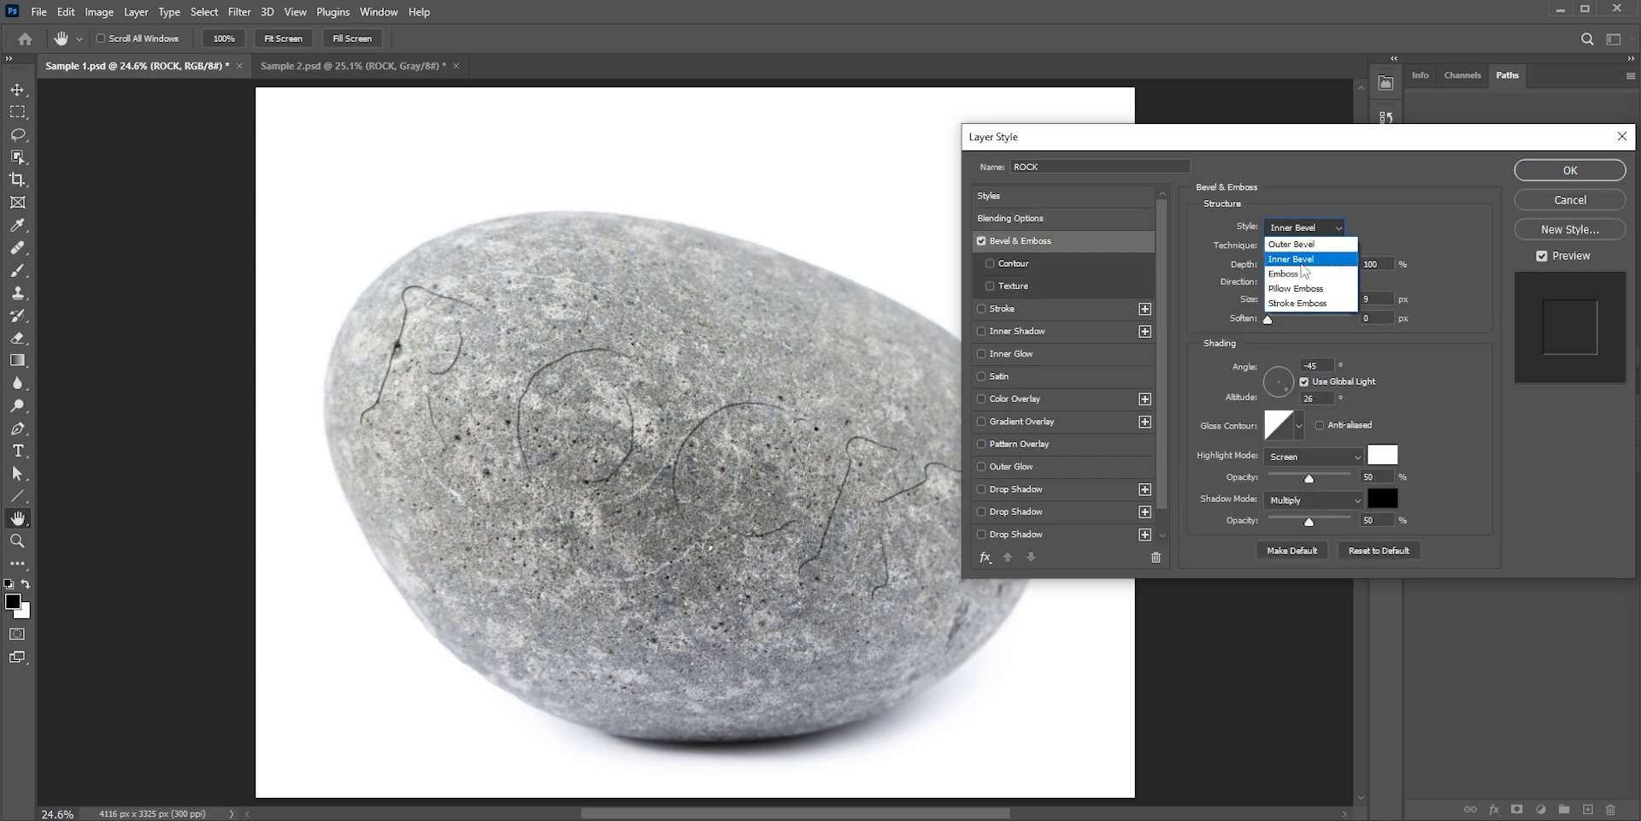
left_click(1301, 262)
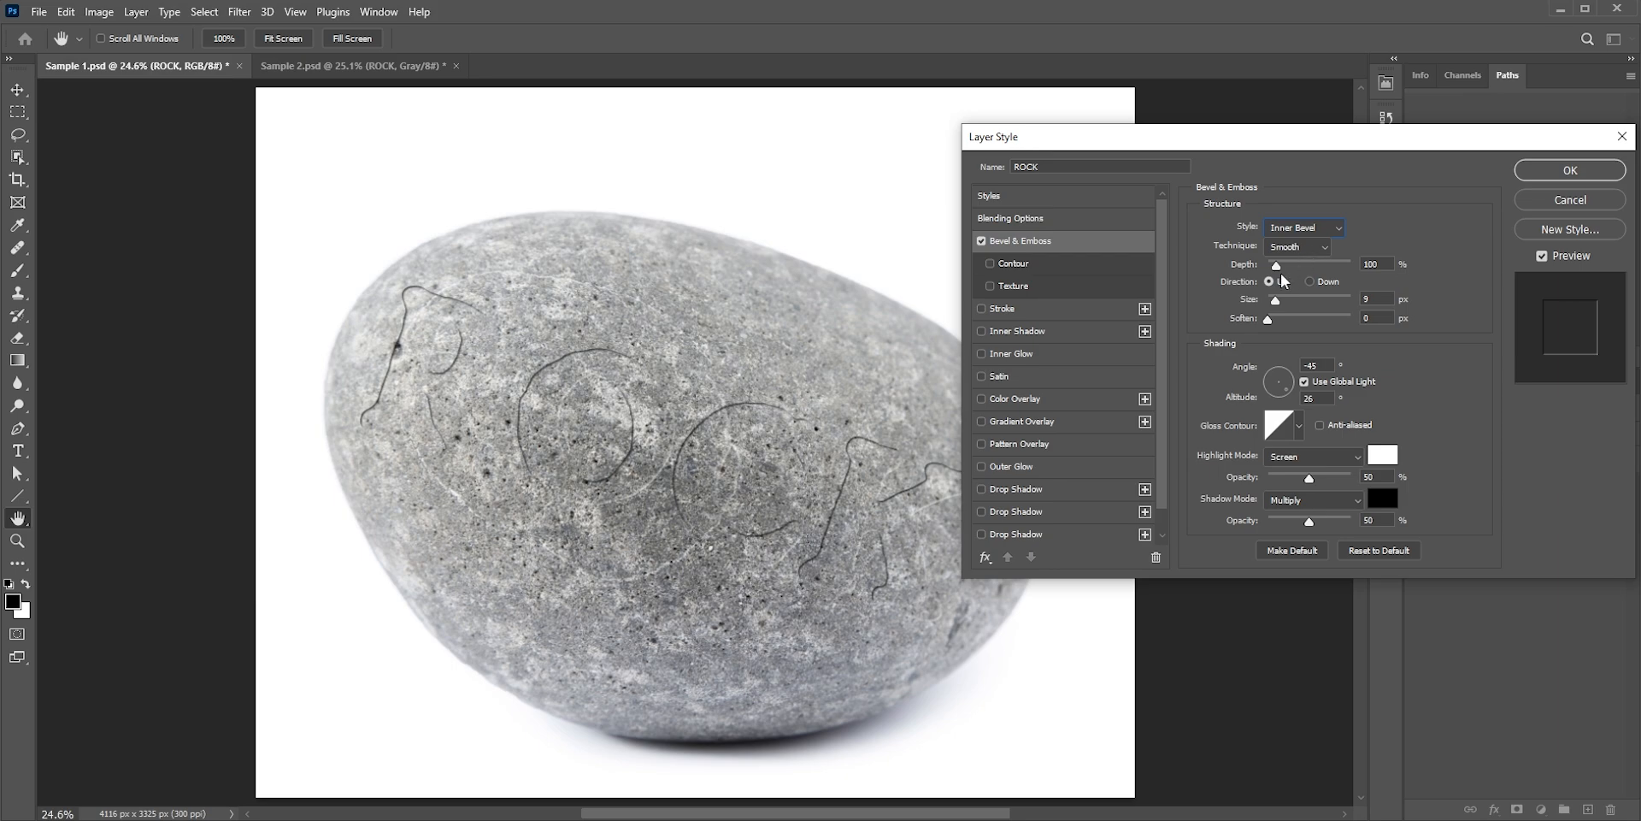
mouse_move(1276, 265)
left_mouse_down()
mouse_move(1329, 265)
mouse_move(1293, 268)
left_mouse_up()
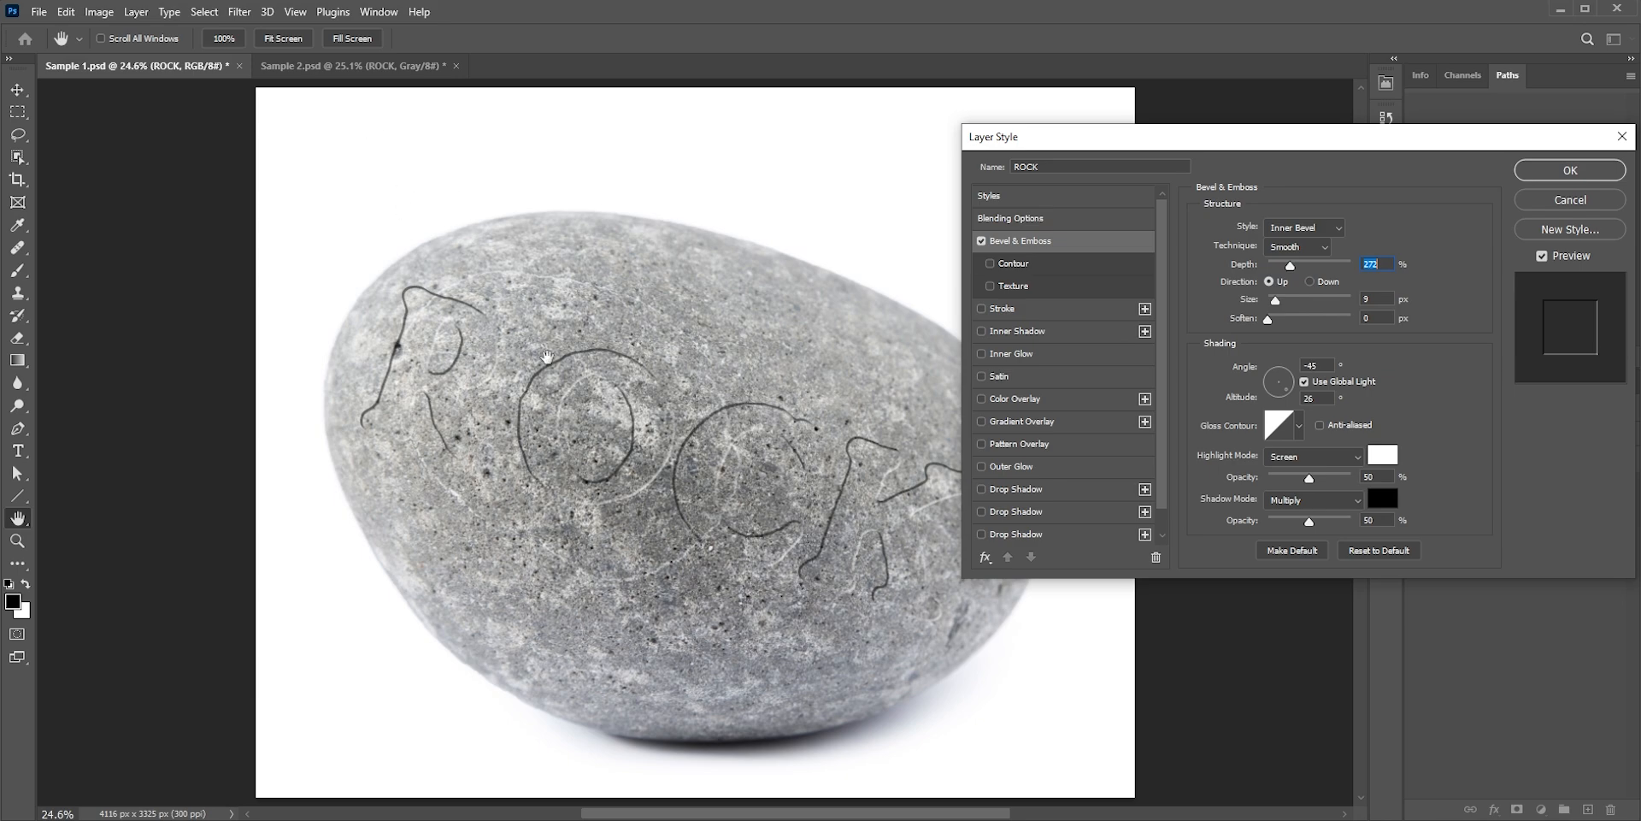
Set the bevel's light angle to -53° and altitude to 11°, with depth 292%, size 29 px and soften 2 px
mouse_move(1287, 393)
left_mouse_down()
mouse_move(1273, 378)
mouse_move(1285, 388)
left_mouse_up()
mouse_move(1285, 395)
left_mouse_down()
mouse_move(1273, 376)
mouse_move(1290, 400)
left_mouse_up()
left_click_drag(1290, 265, 1280, 320)
left_click_drag(1280, 303, 1284, 304)
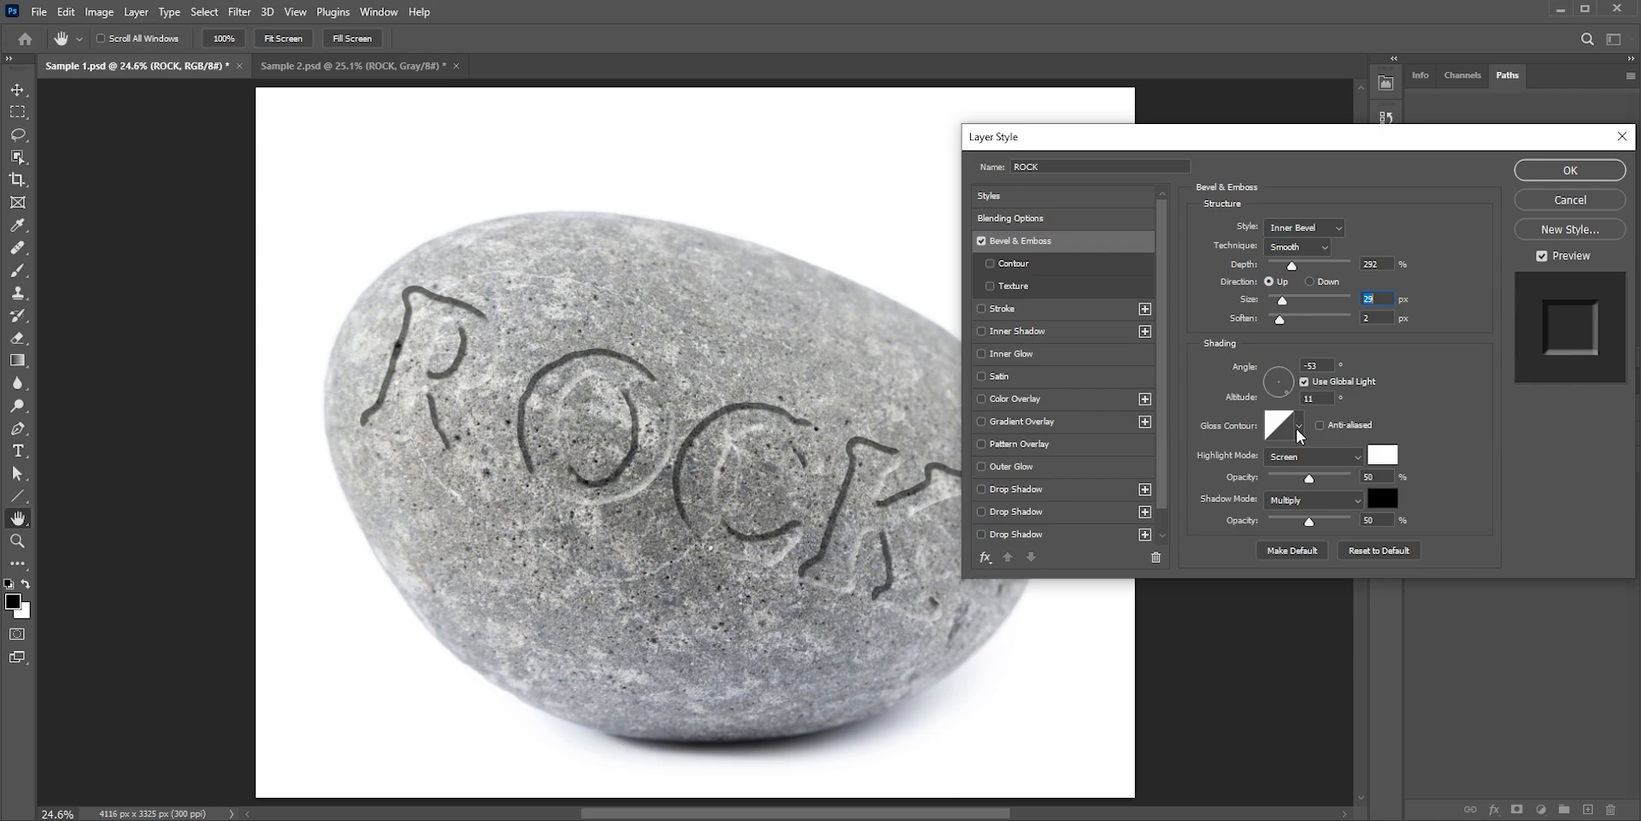
Try several alternative gloss contours for the bevel and return to the linear contour
left_click(1298, 431)
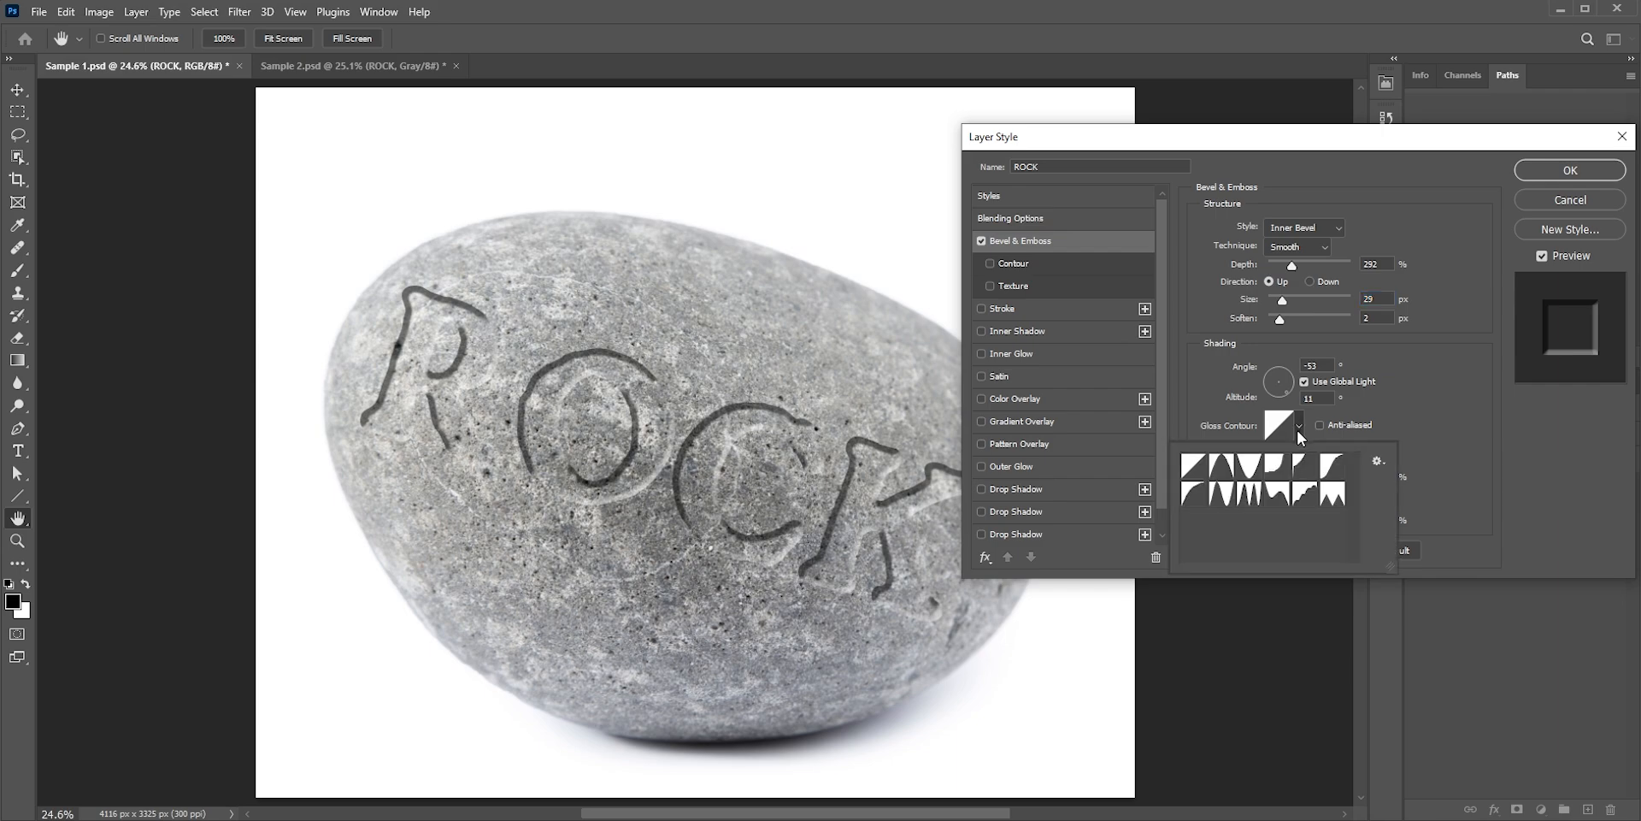
left_click(1222, 469)
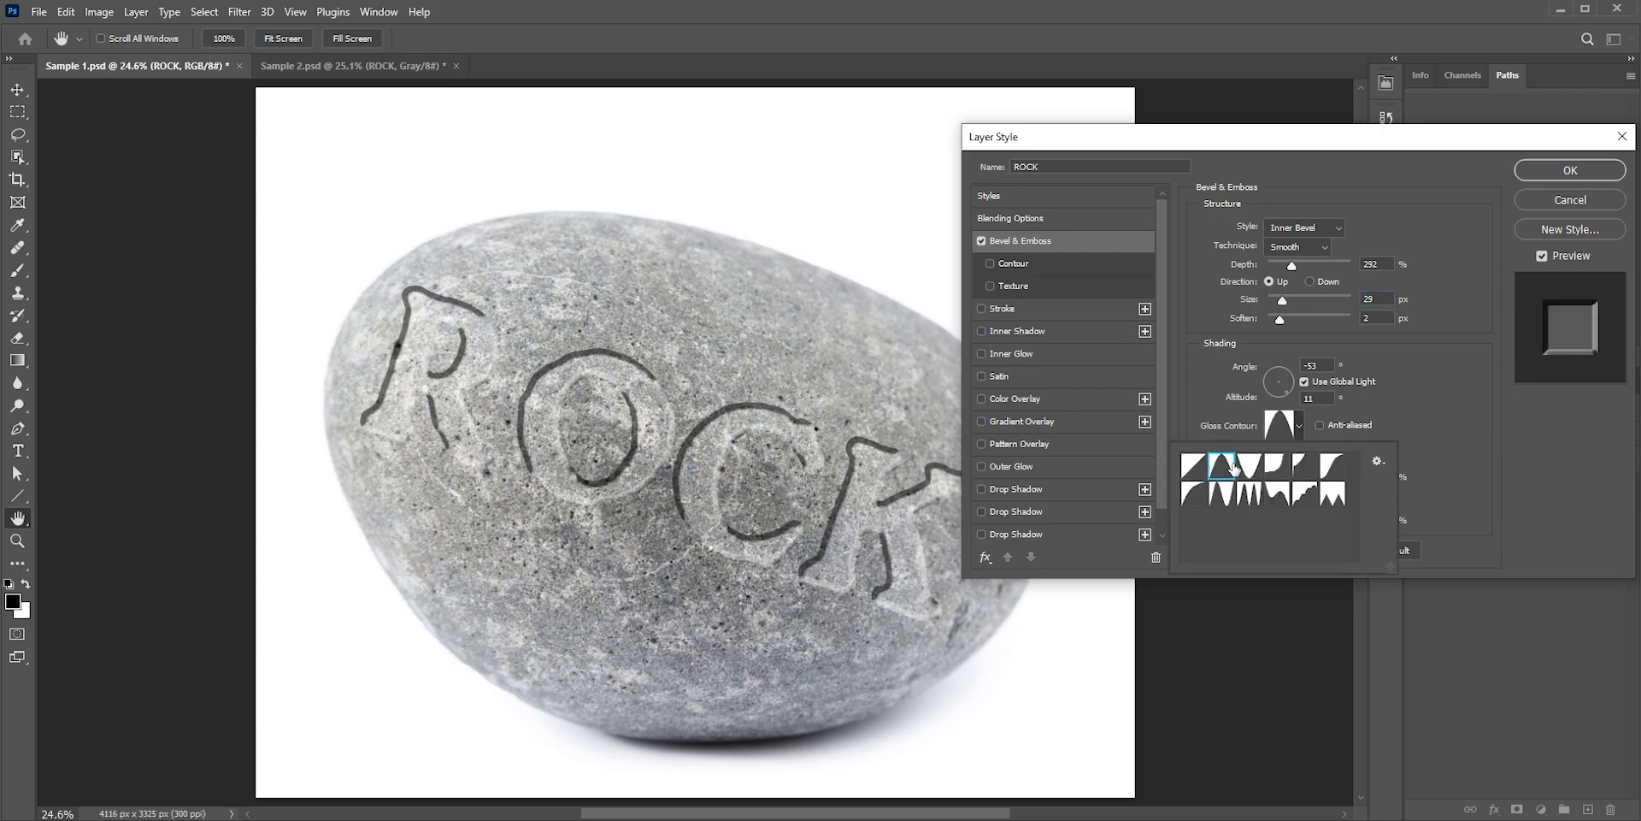
left_click(1246, 468)
left_click(1272, 469)
left_click(1197, 479)
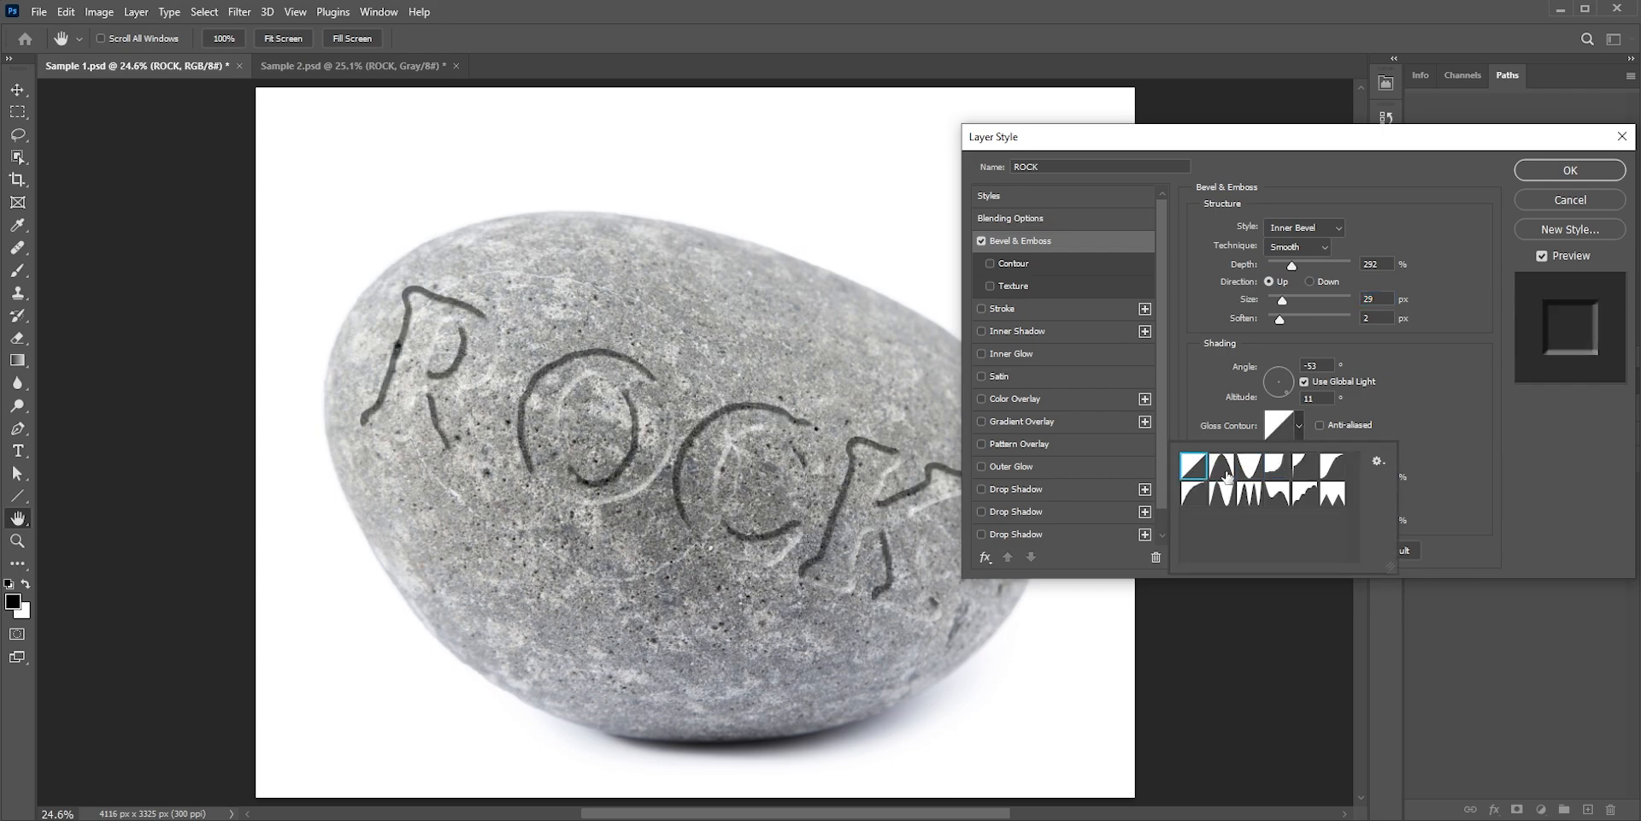
key("Return")
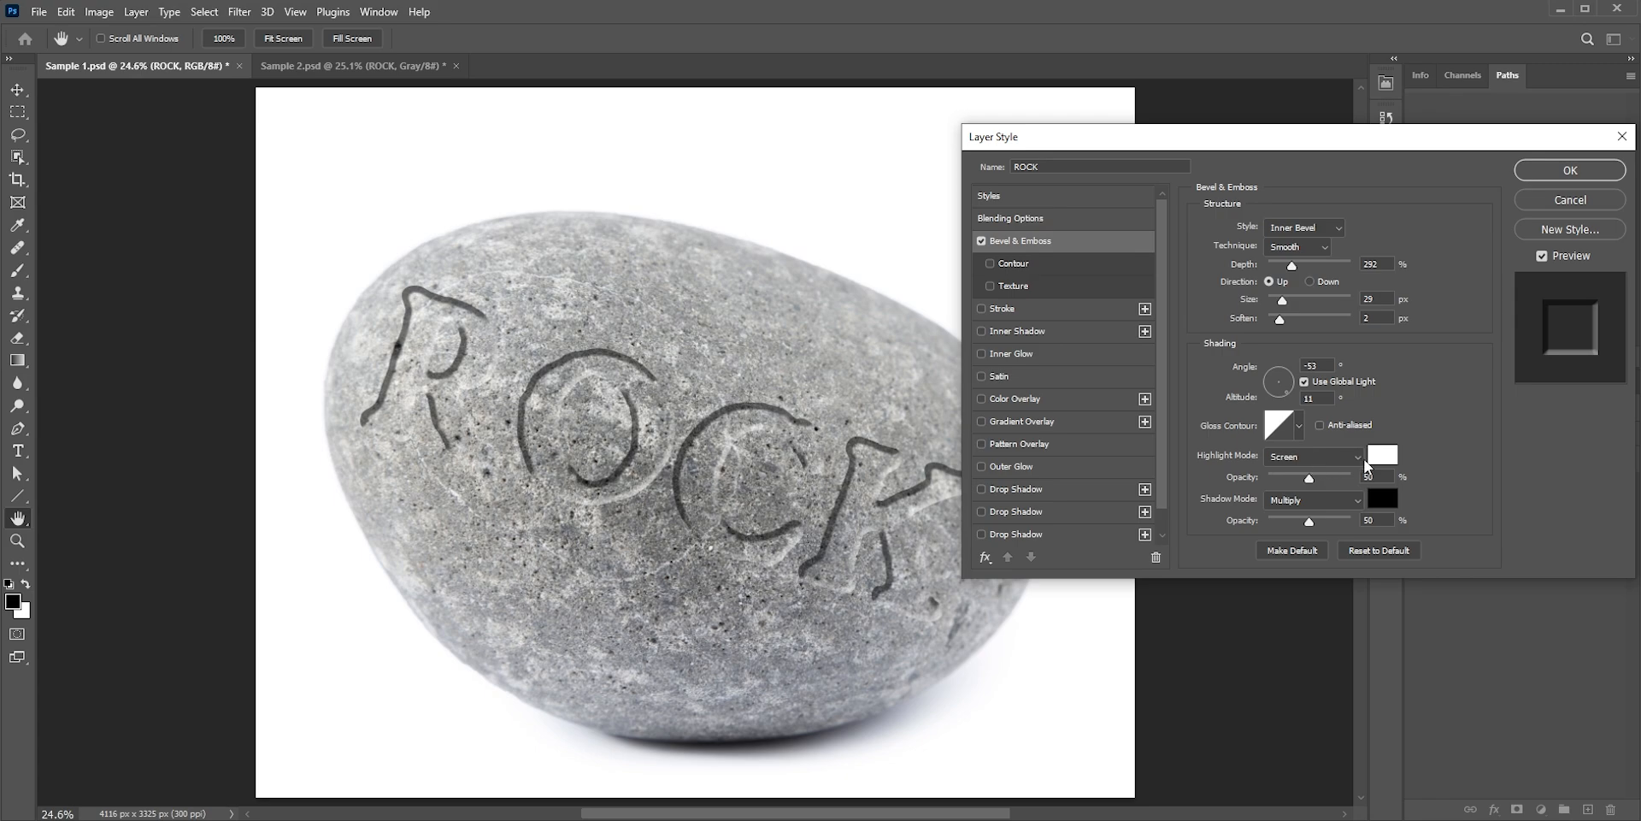
Sample the light stone color dedfda as the bevel's highlight color, keeping the highlight mode at Screen
left_click(1382, 455)
left_click(564, 280)
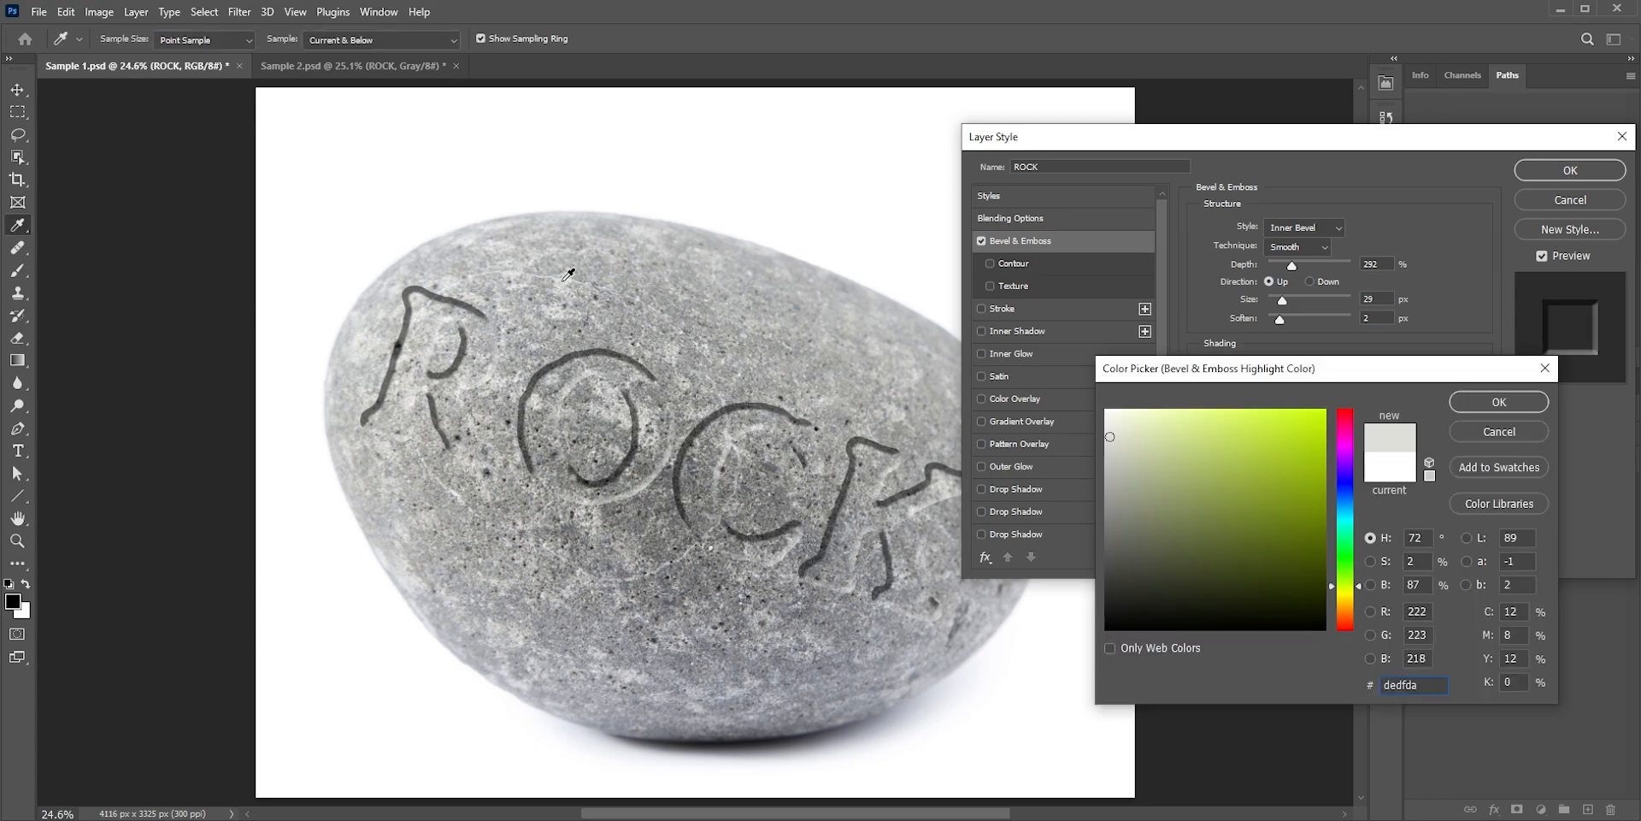
left_click(1547, 405)
left_click(1319, 457)
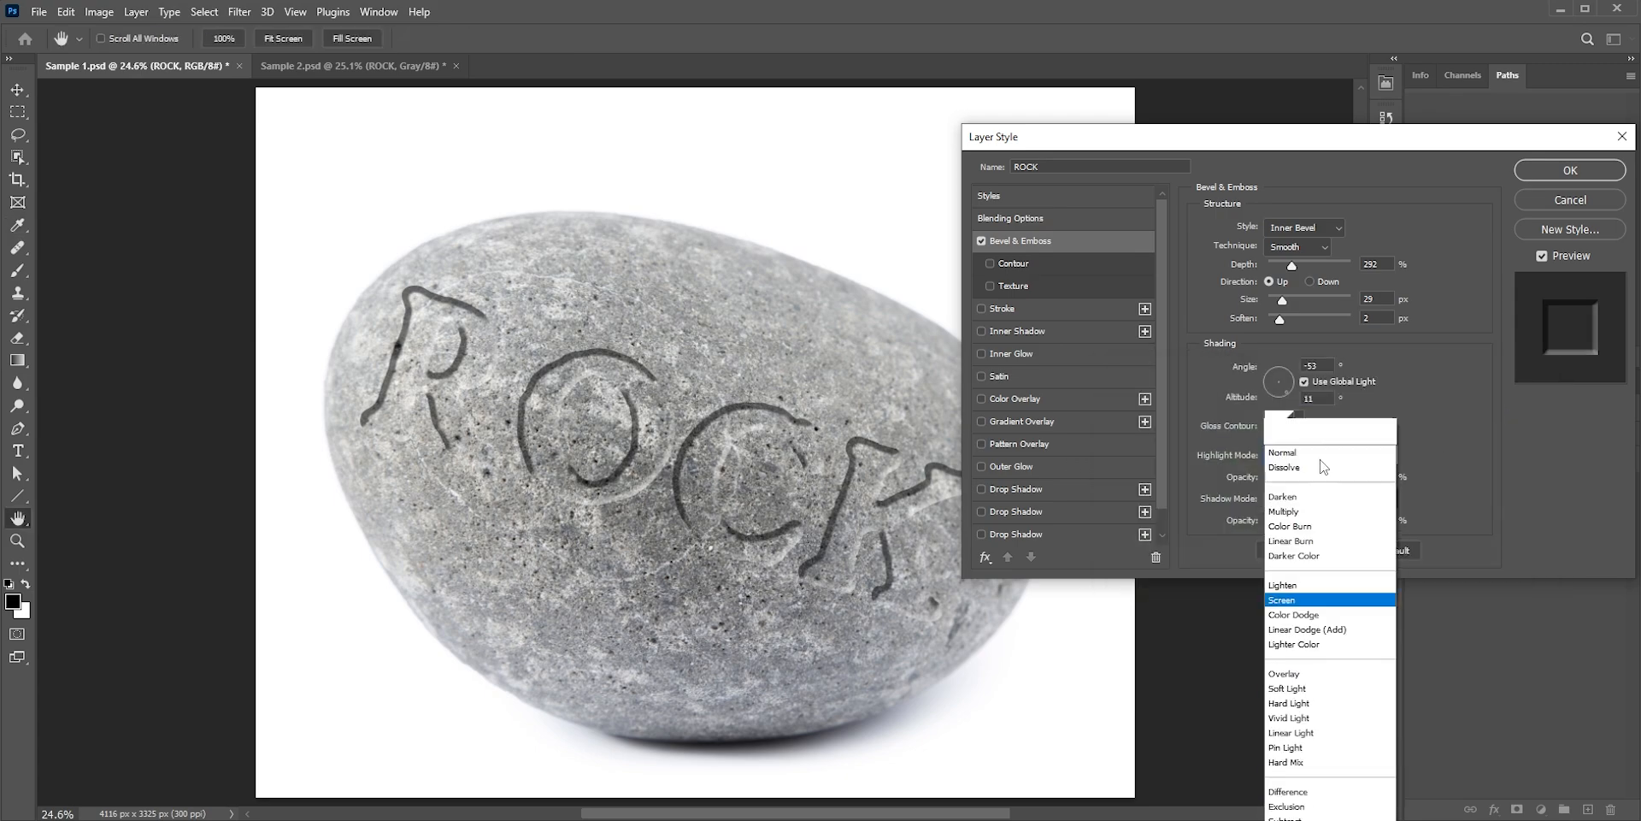
left_click(1308, 457)
Set the bevel's shadow color to the dark gray 464646
left_click(1383, 500)
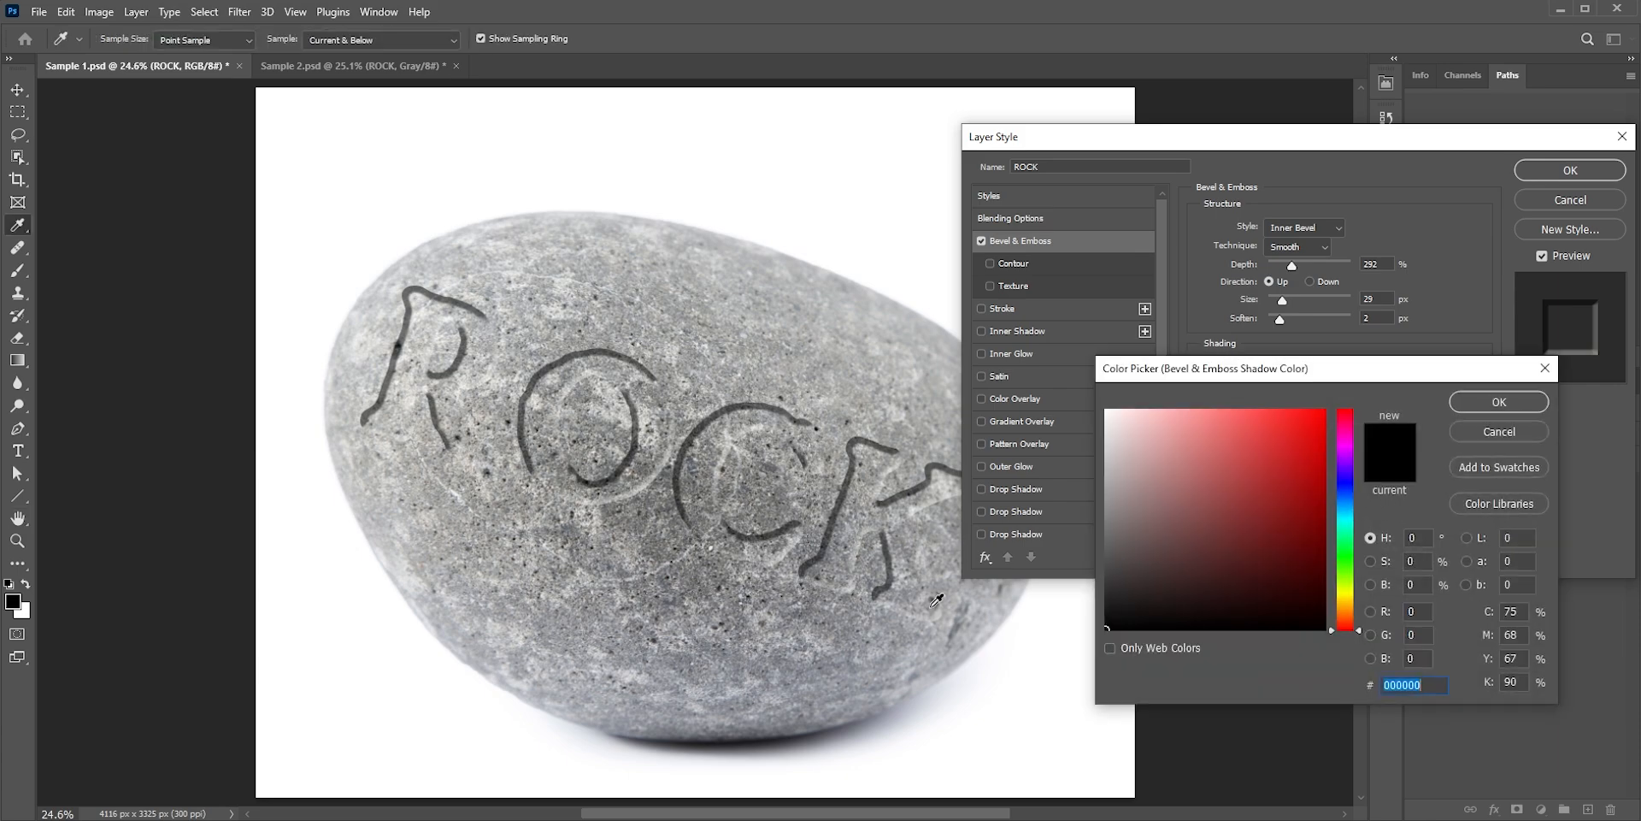
left_click(1104, 570)
left_click(1475, 407)
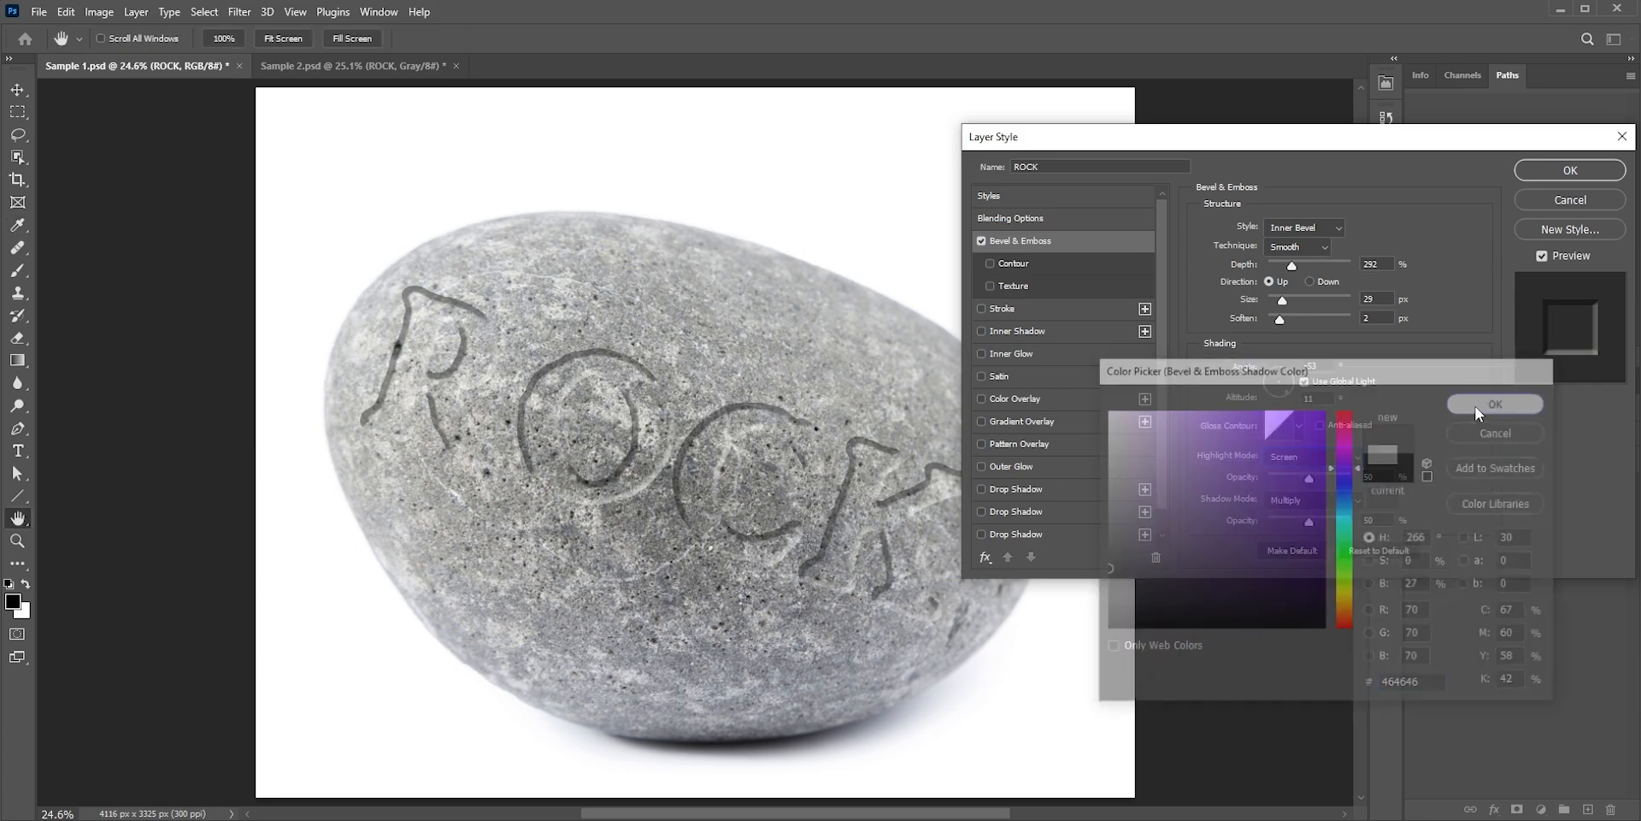
Refine the bevel to depth 355%, size 51 px, light angle -48° and altitude 32°, and apply the layer style
left_click(1286, 393)
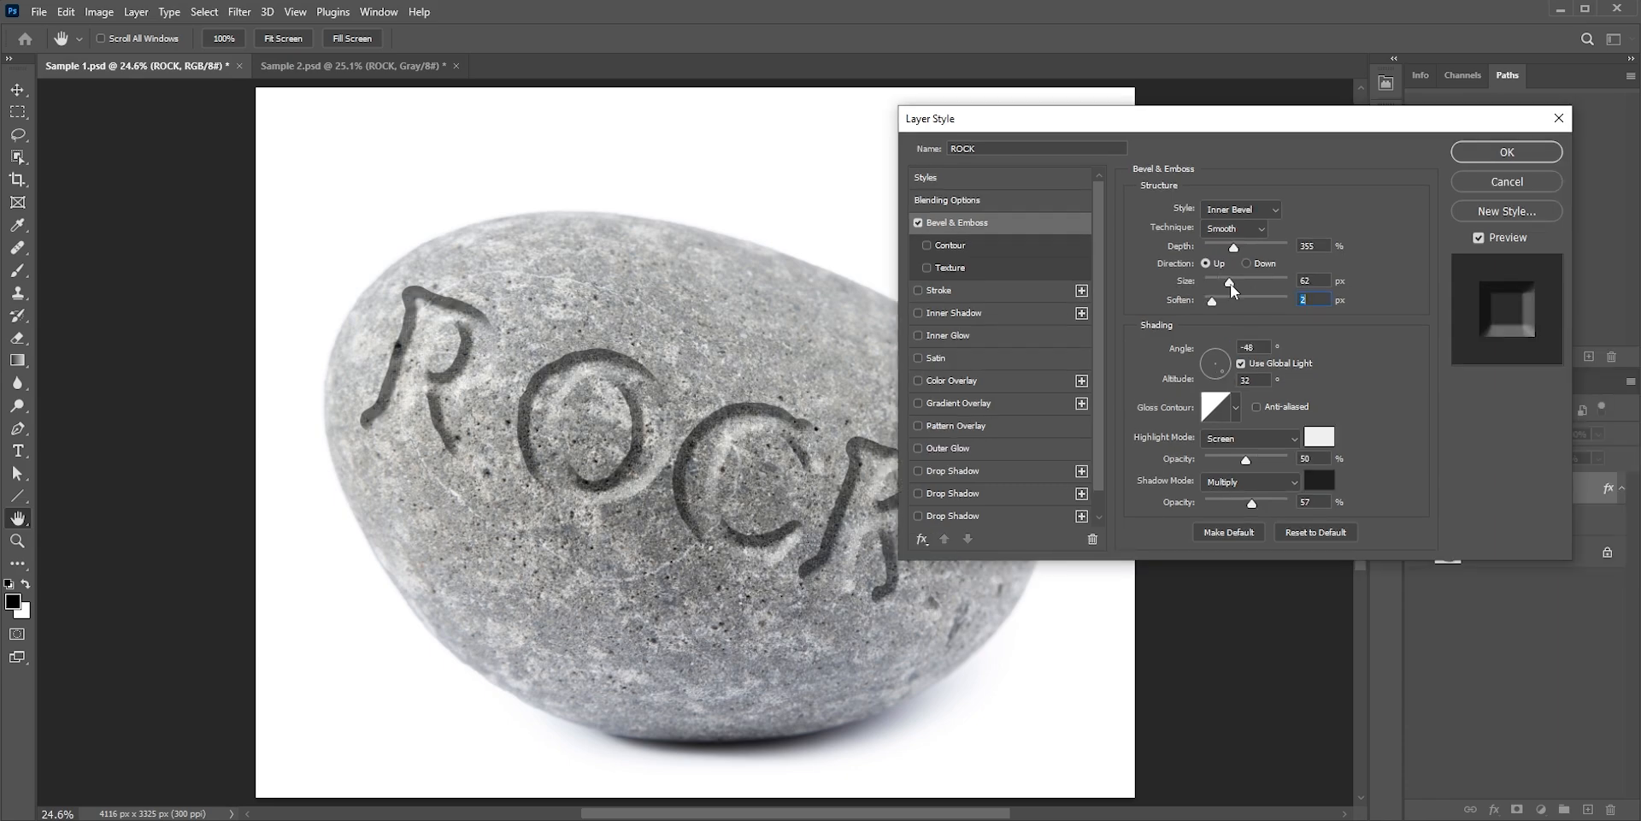
left_click_drag(1232, 285, 1228, 285)
left_click(1226, 286)
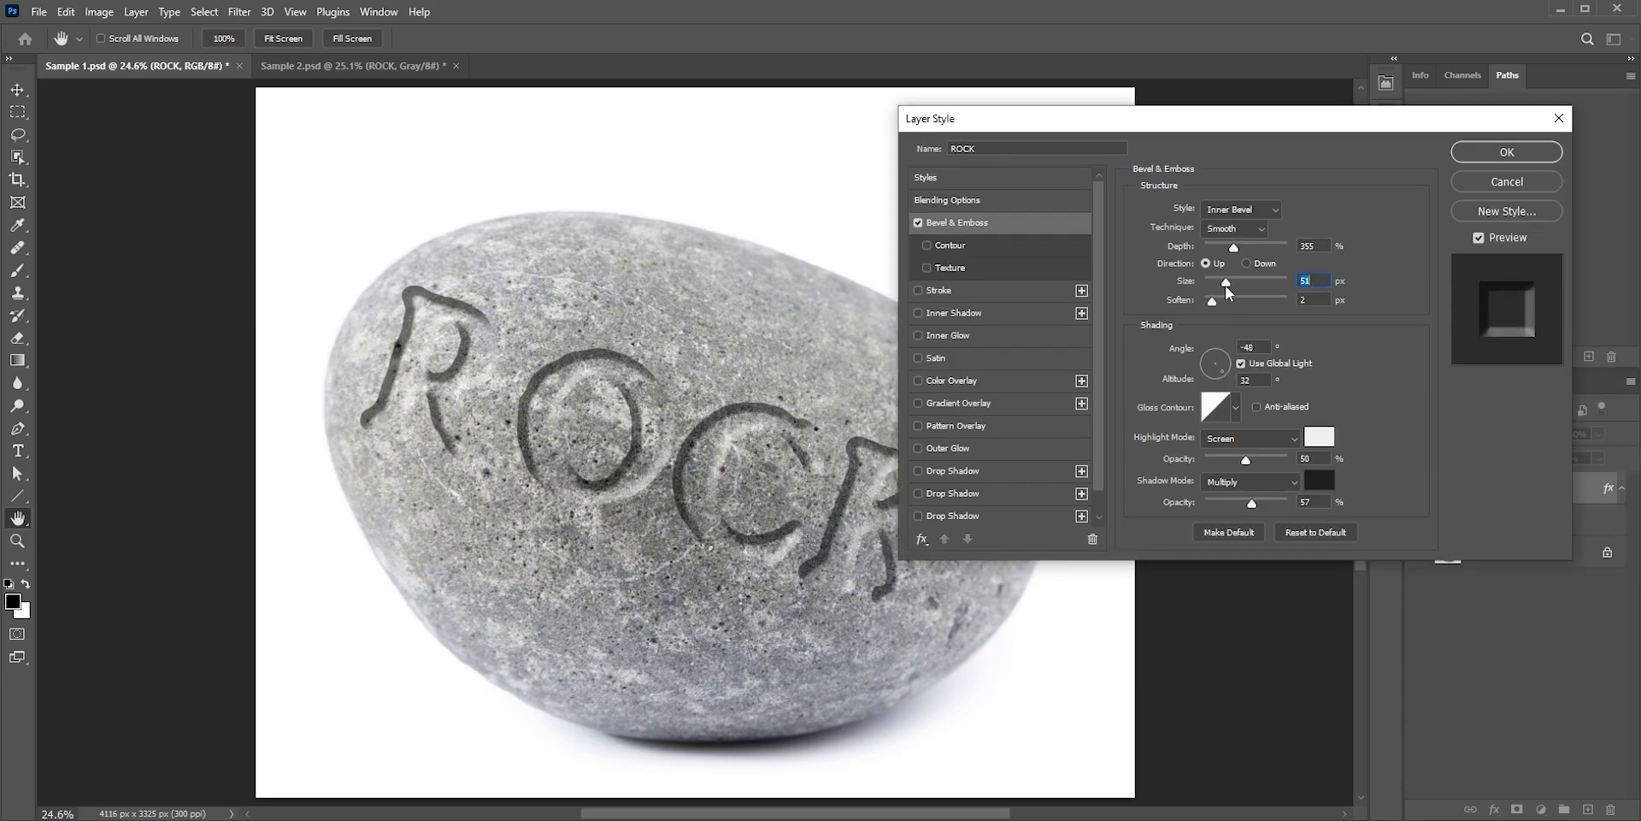
left_click(1473, 157)
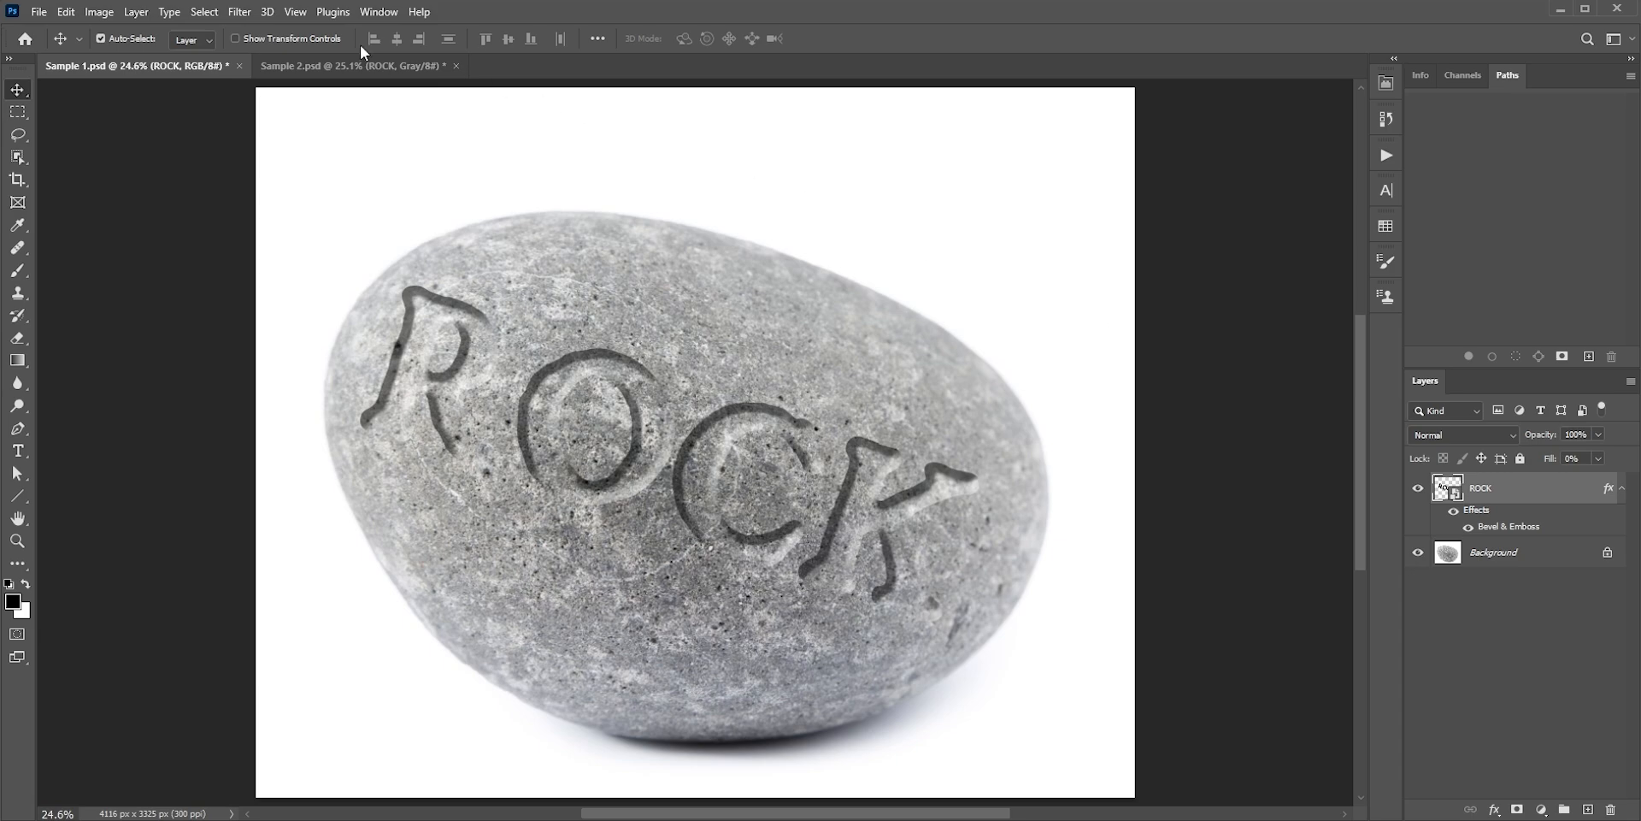
Open the ROCK layer in the Liquify filter and show the Background layer as the backdrop behind it
left_click(242, 13)
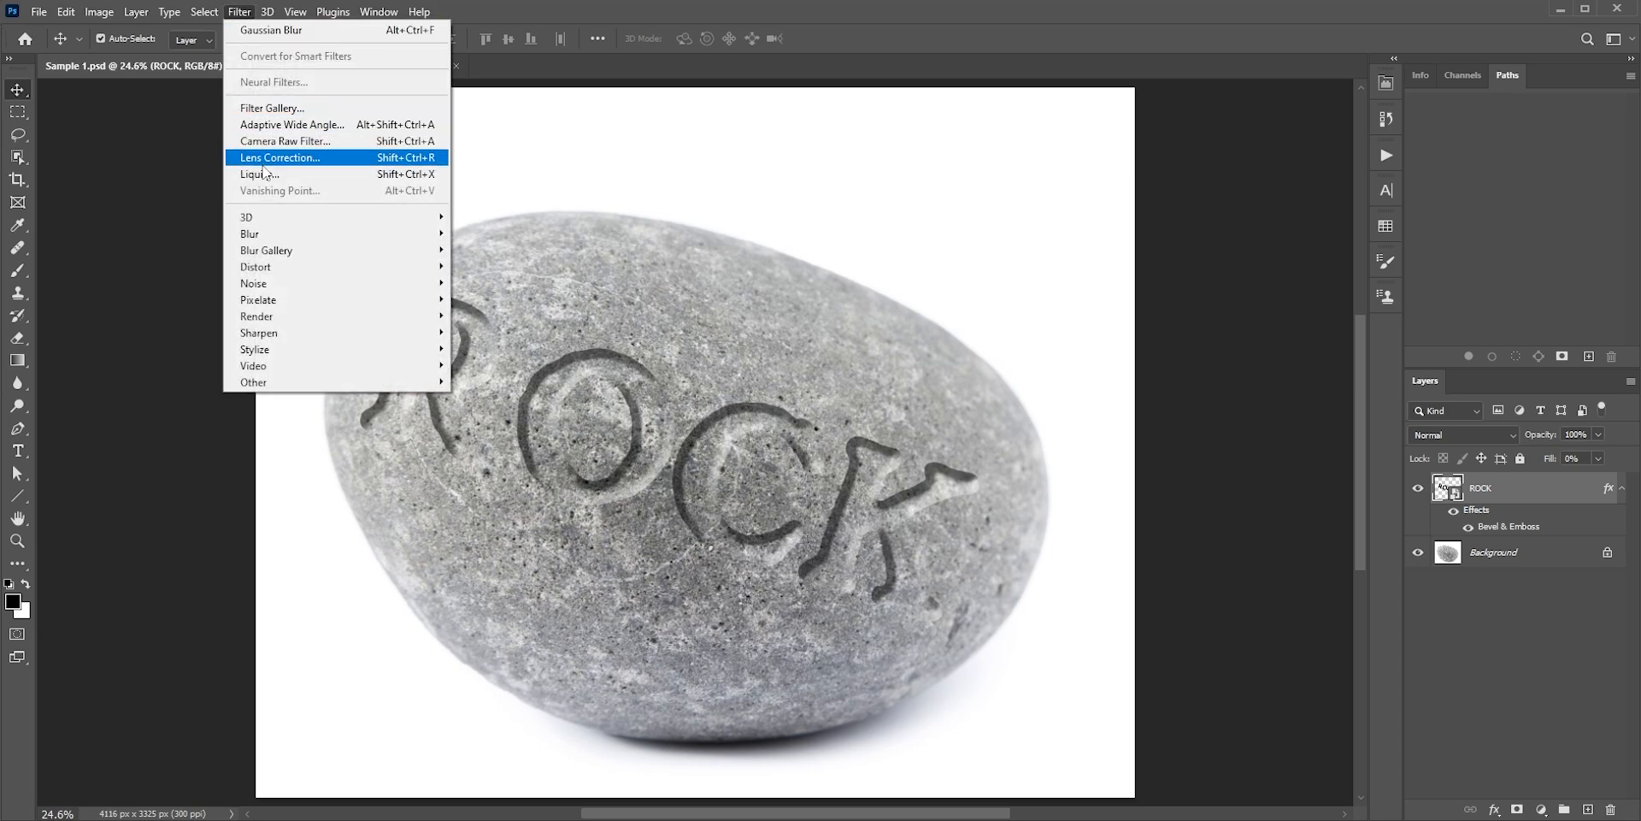
left_click(260, 174)
left_click(1299, 393)
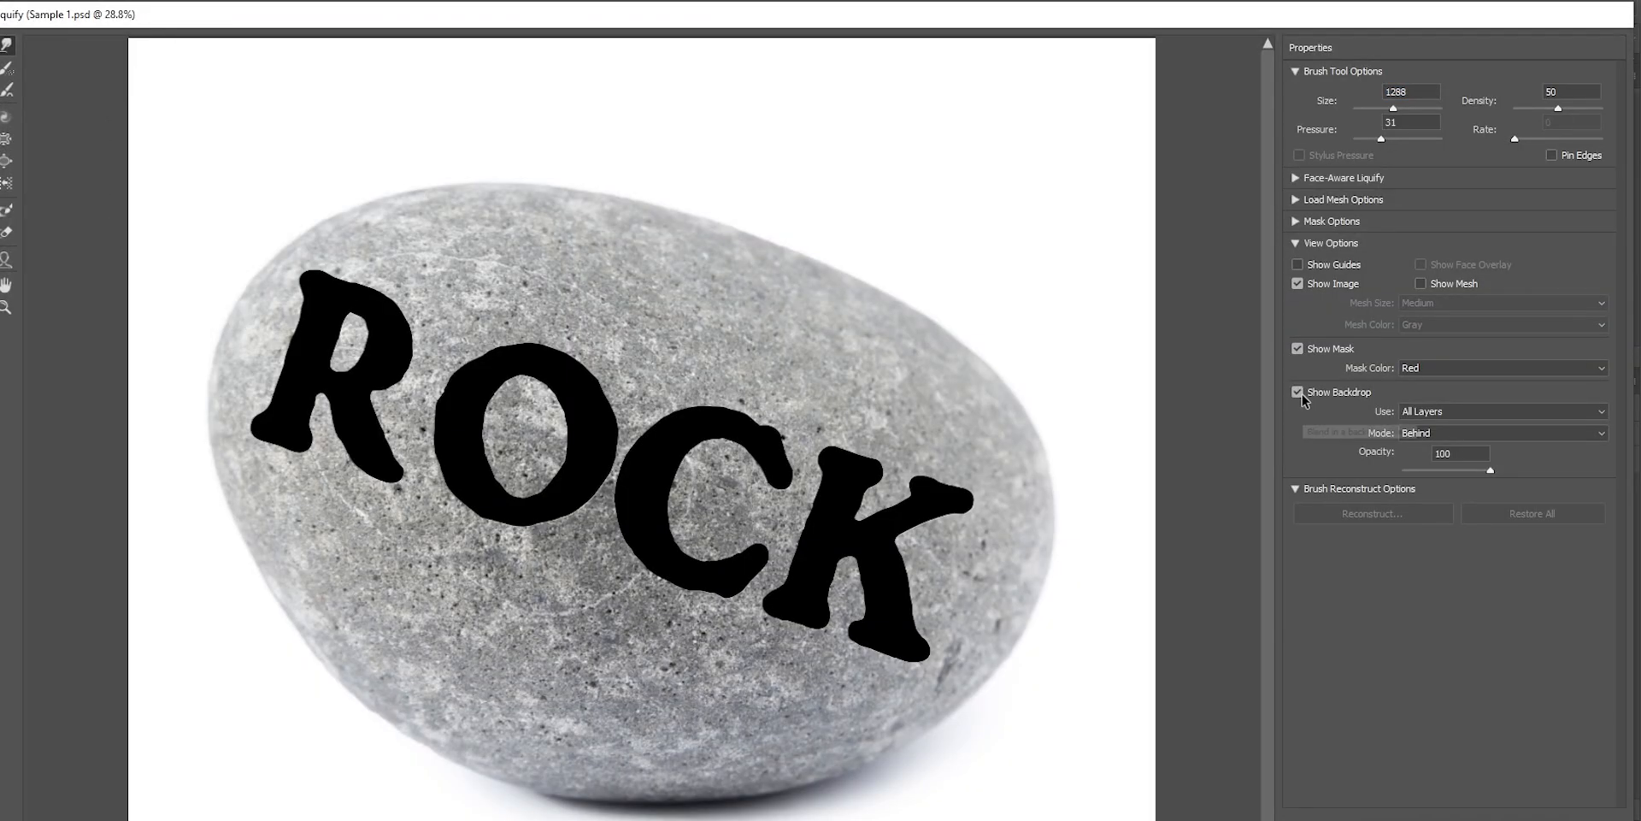
left_click(1299, 394)
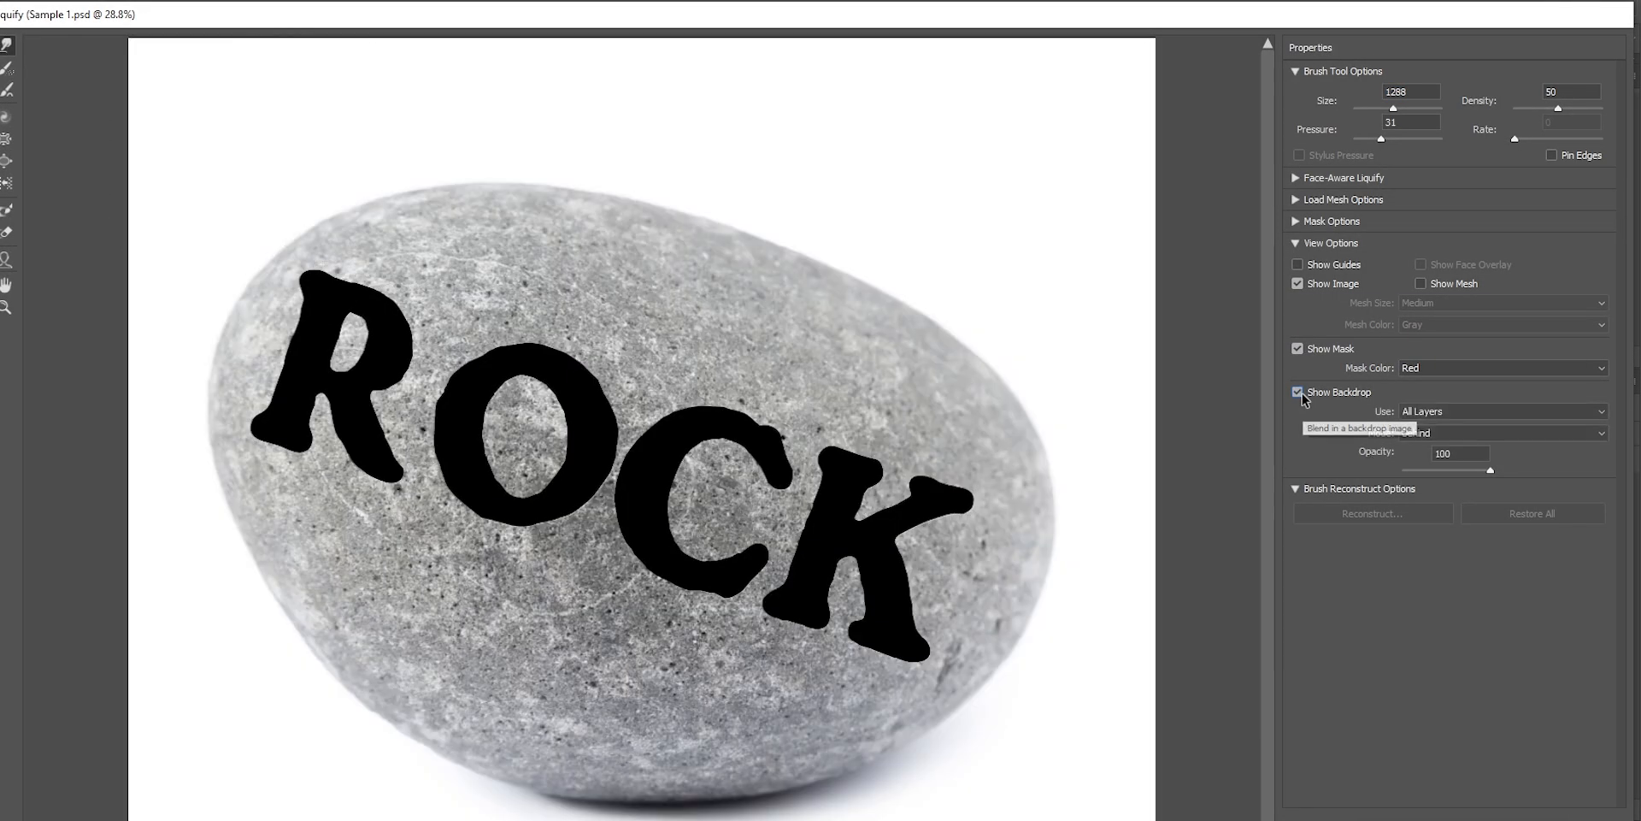
left_click(1457, 413)
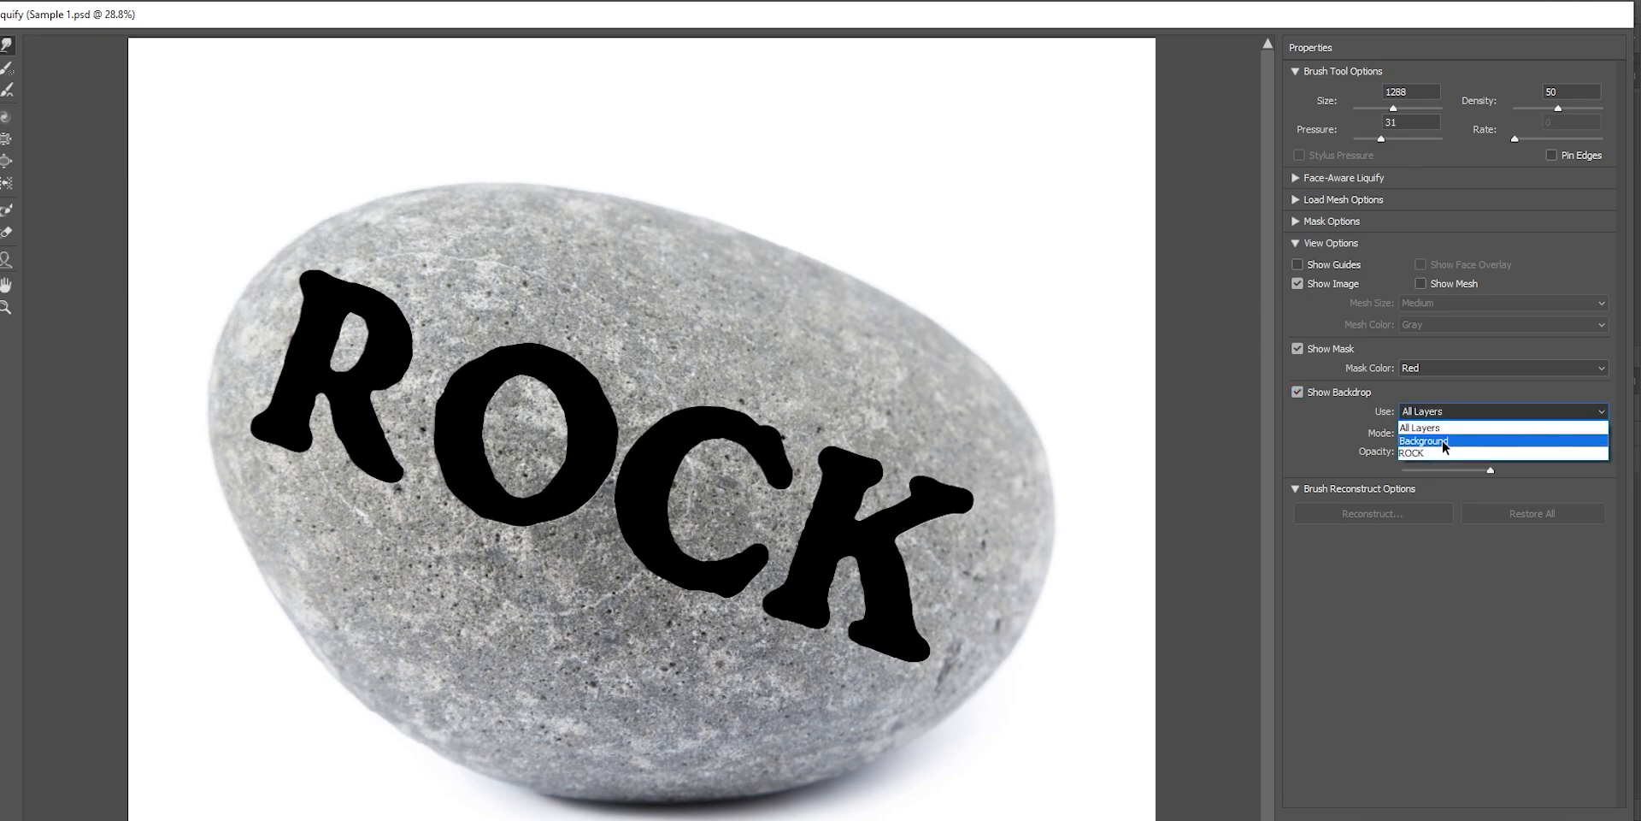
left_click(1443, 439)
Warp the outer edges of the R and K inward to follow the stone's curvature, reducing the brush size to 849
left_click_drag(930, 494, 934, 458)
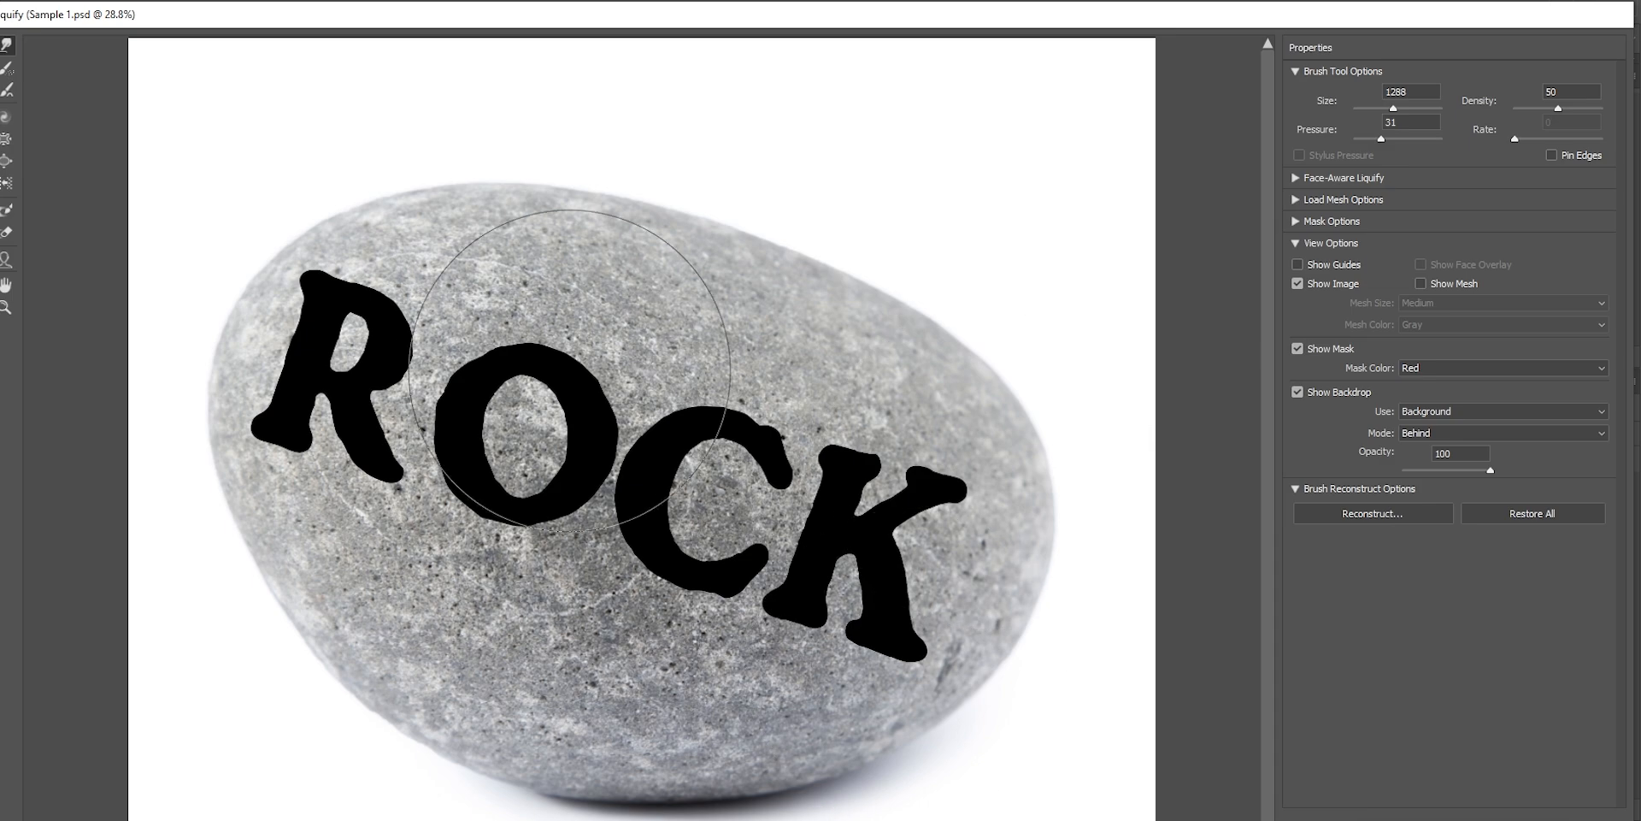
left_click_drag(282, 368, 294, 369)
key("bracketleft")
key("bracketleft")
key("bracketleft")
key("bracketleft")
key("bracketright")
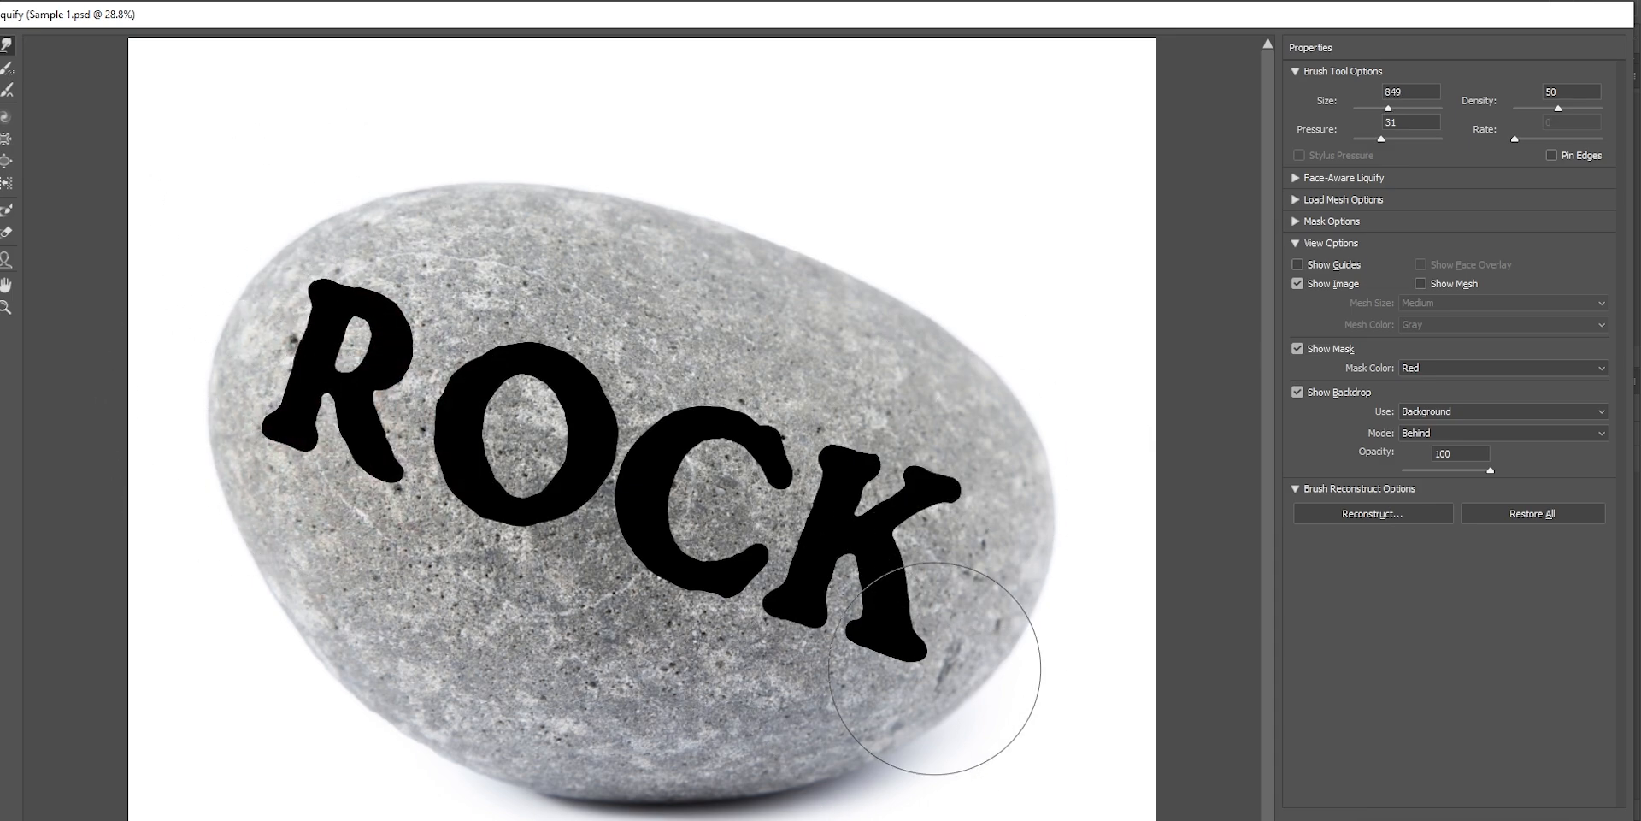
left_click_drag(1088, 623, 771, 527)
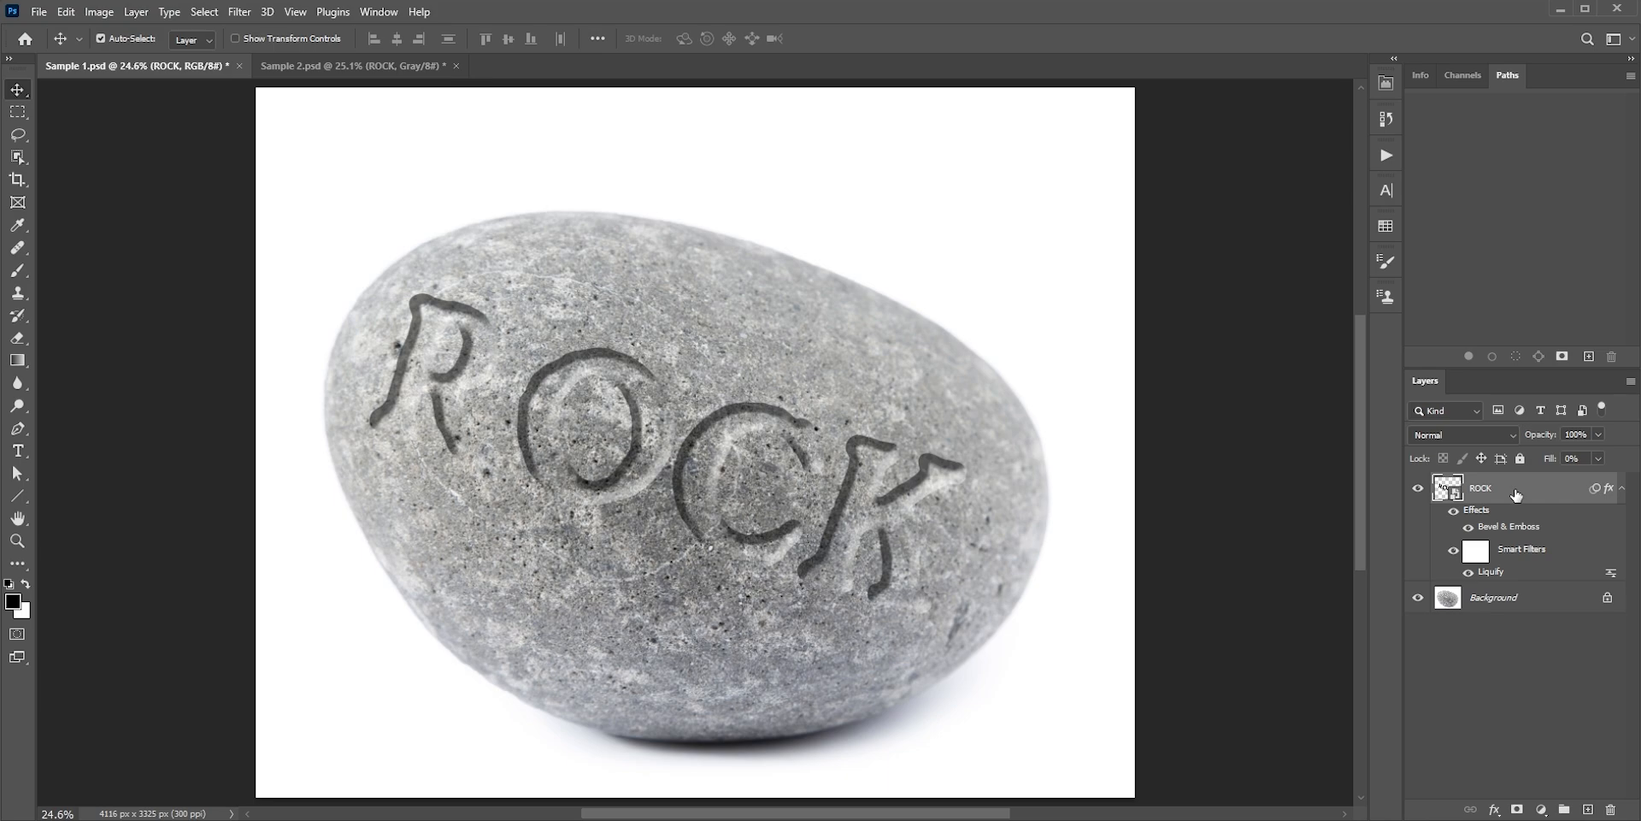
Duplicate the ROCK layer and recolor the text in its smart object to gray 959595, saving and closing the contents
key("ctrl+j")
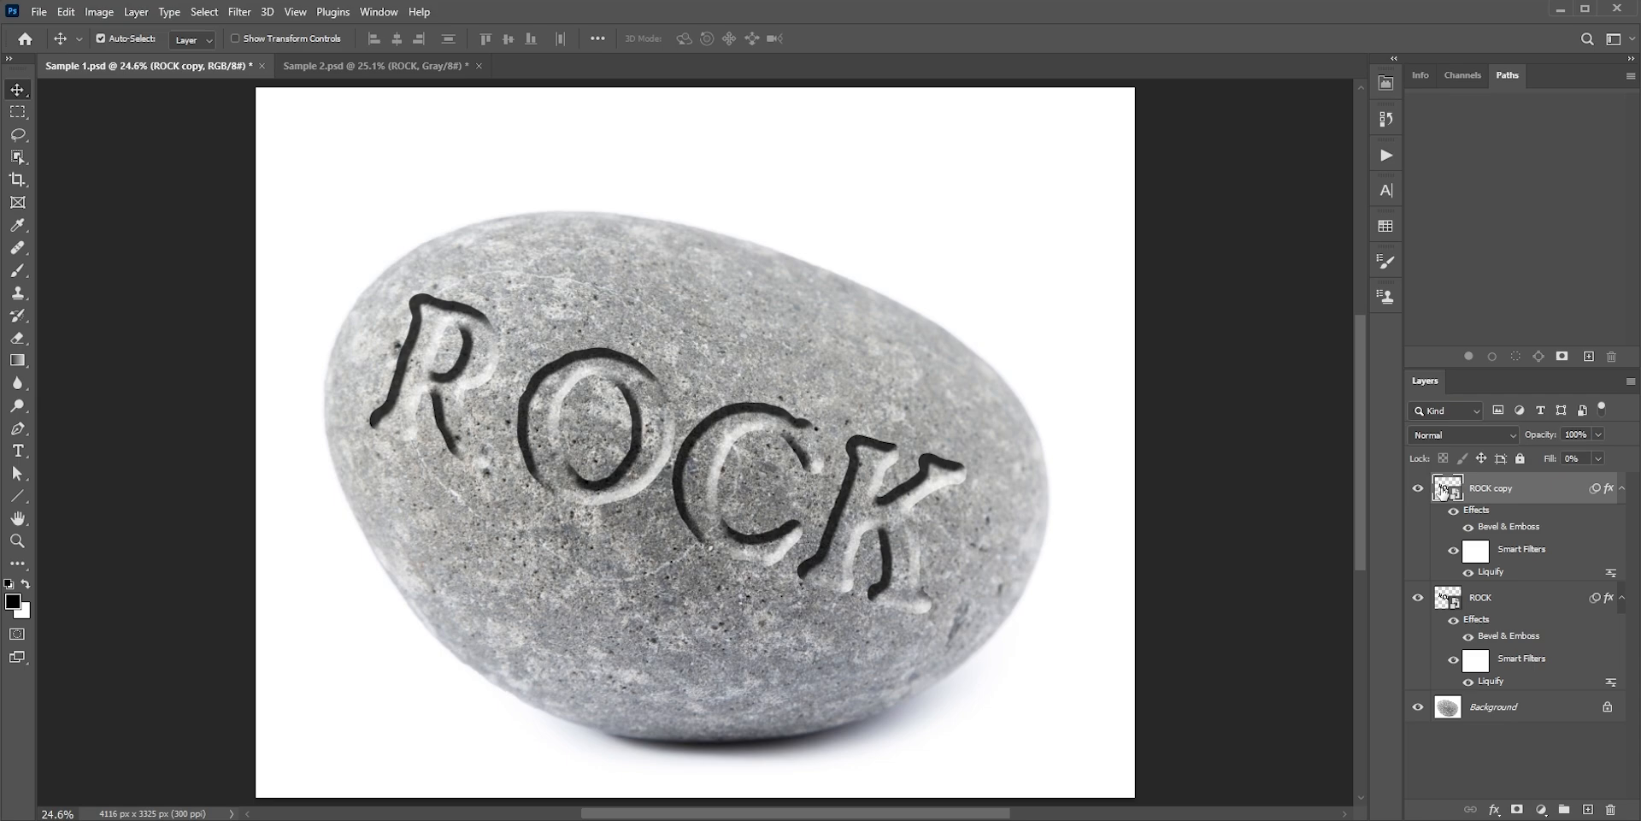
double_click(1443, 490)
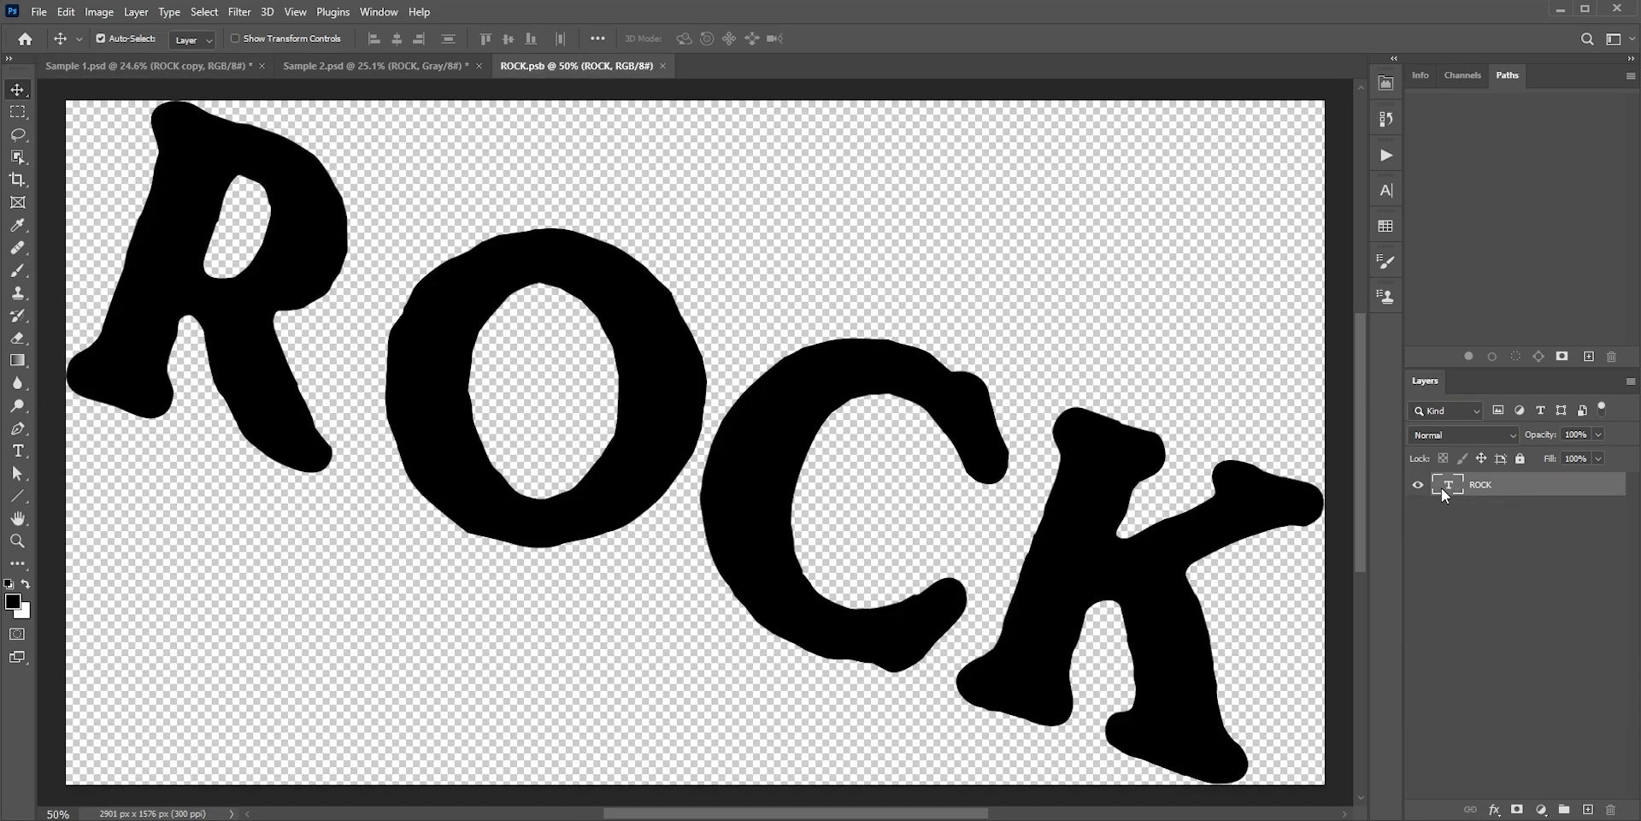
left_click(1385, 190)
left_click(1339, 288)
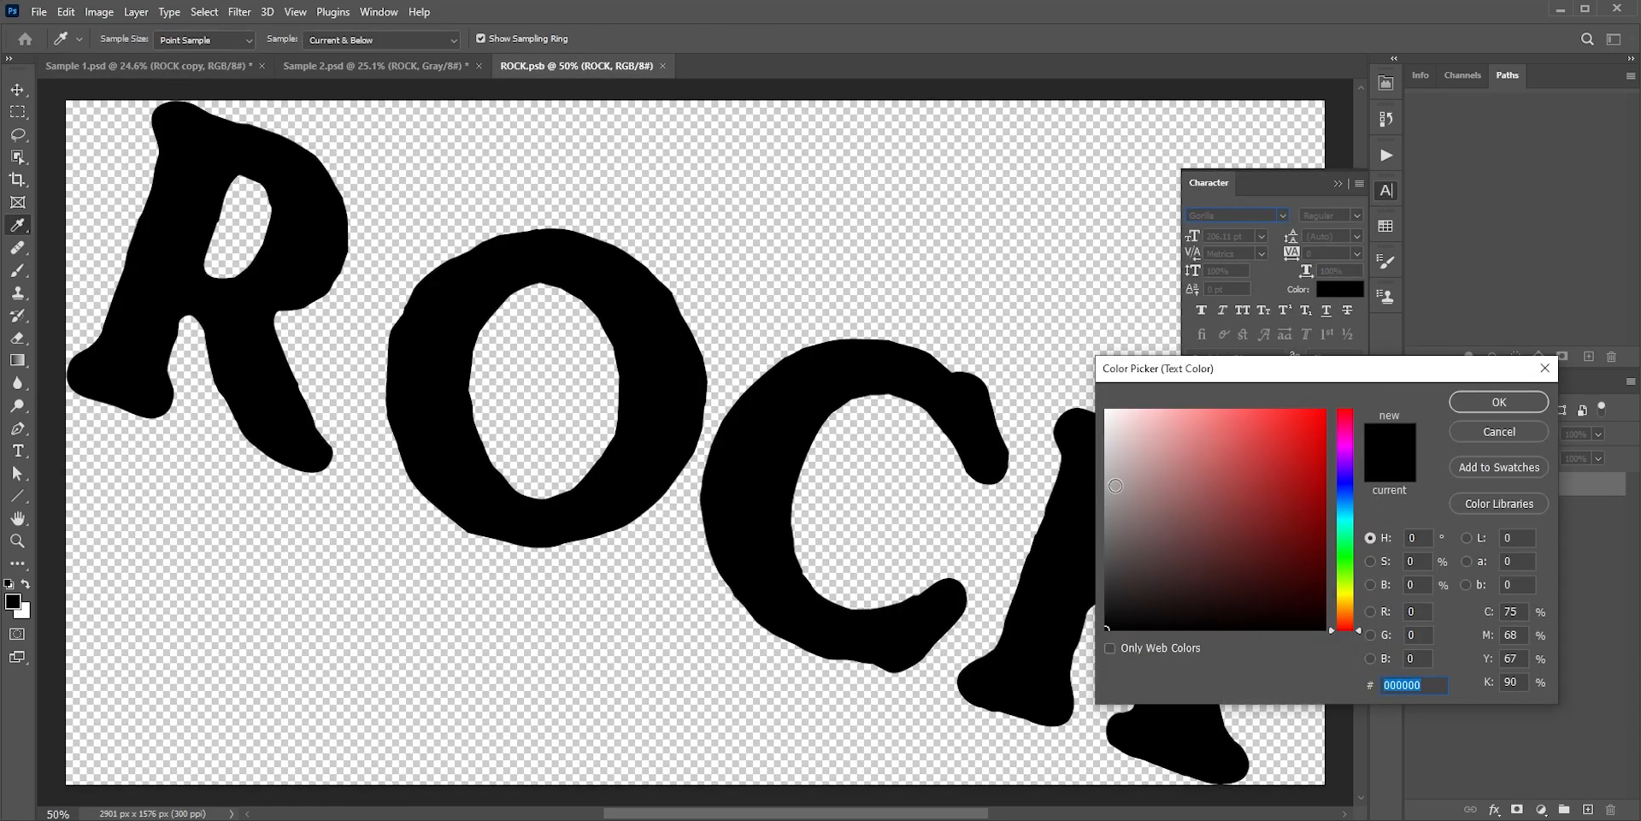
left_click(1104, 485)
left_click_drag(1093, 485, 1105, 501)
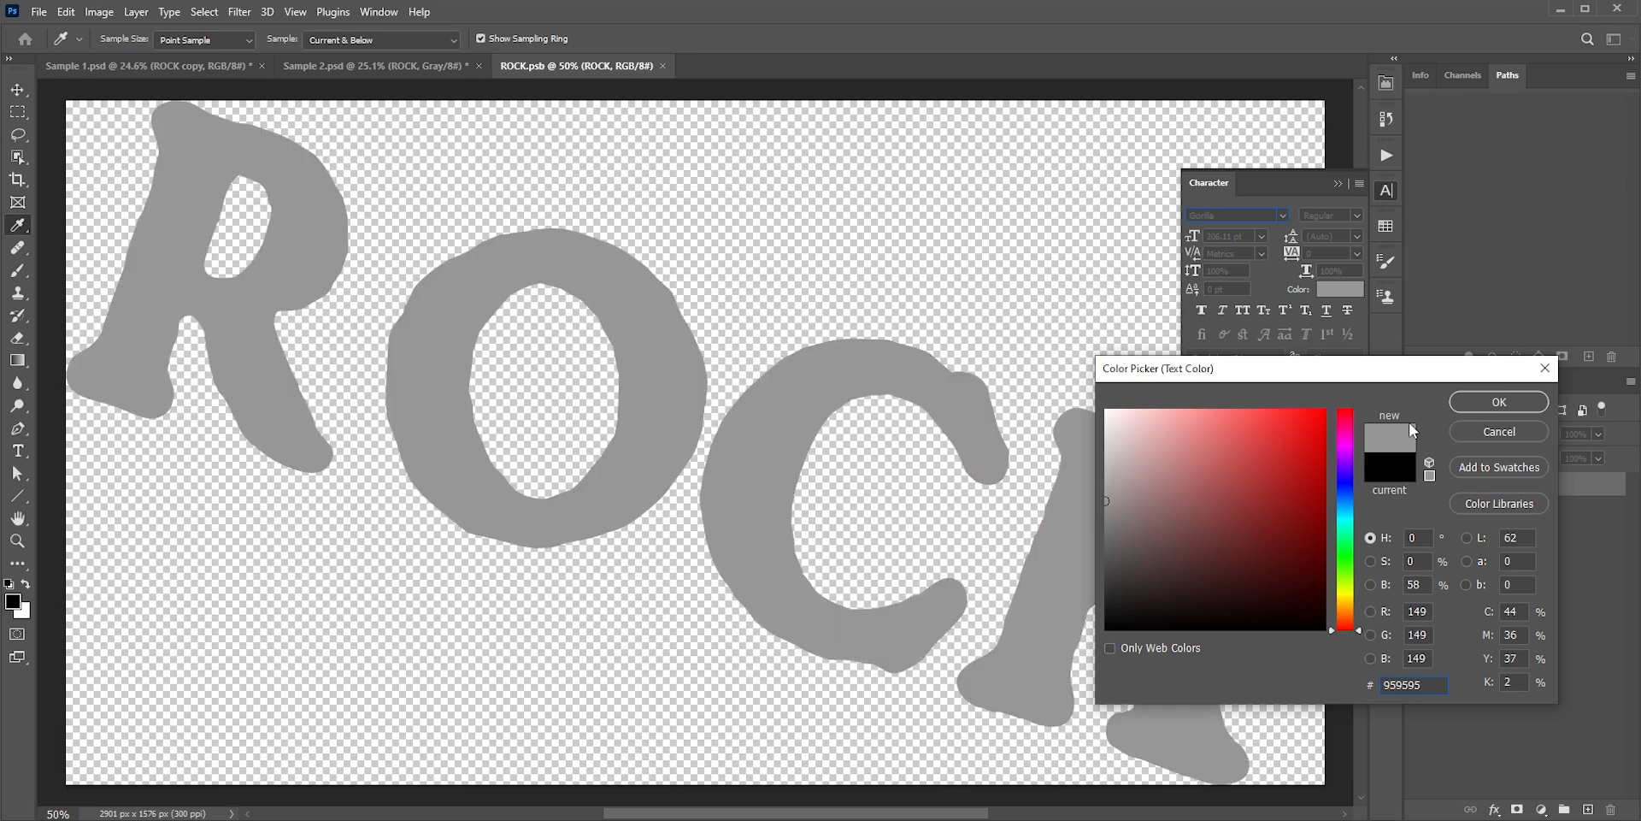
left_click(1469, 410)
key("ctrl+s")
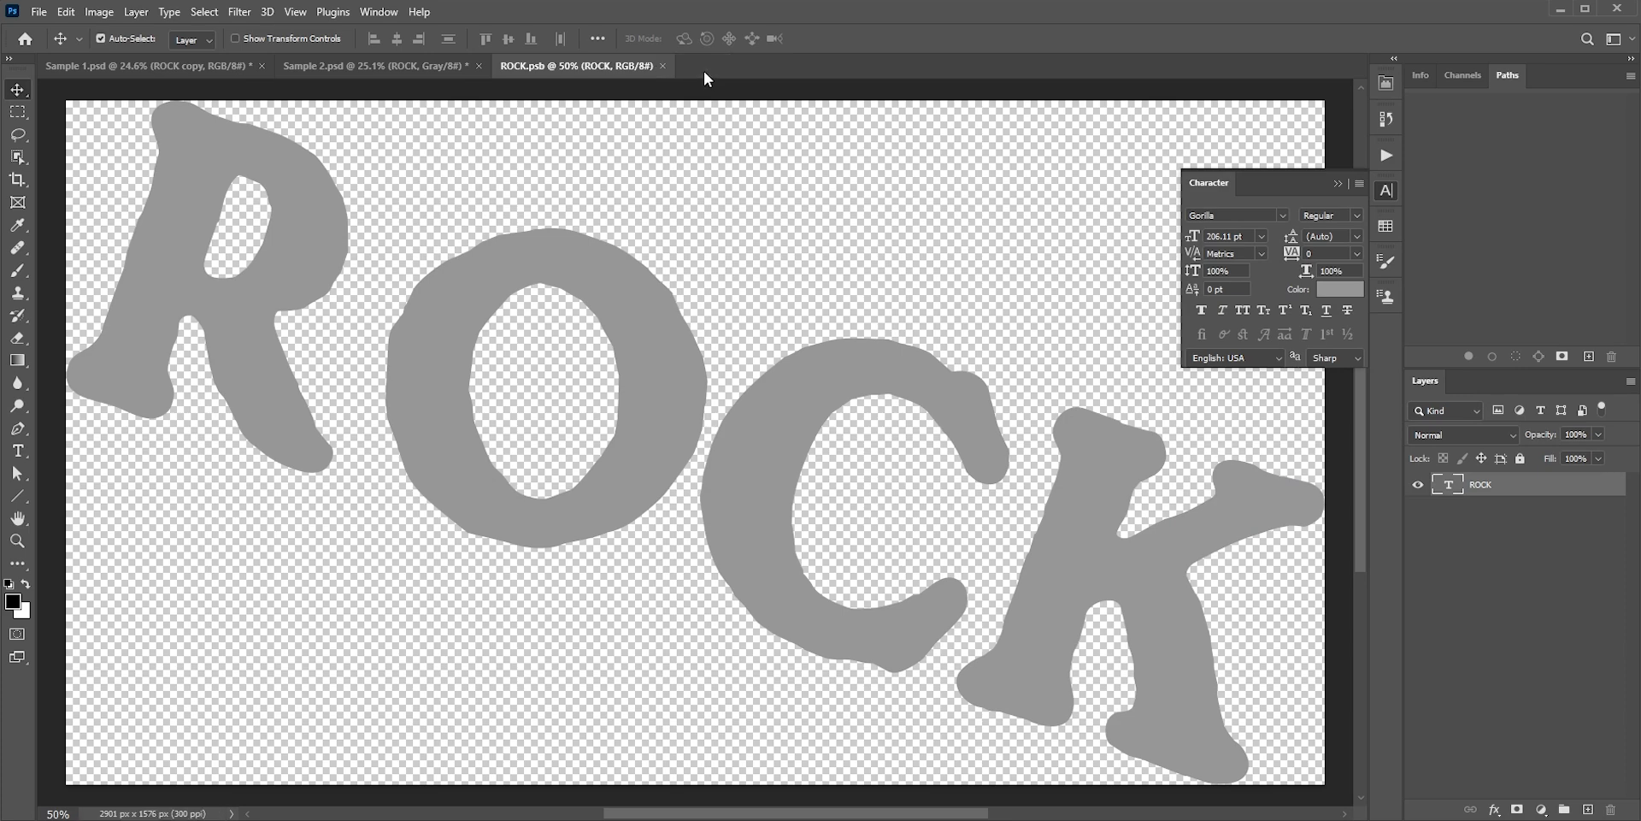
key("ctrl+w")
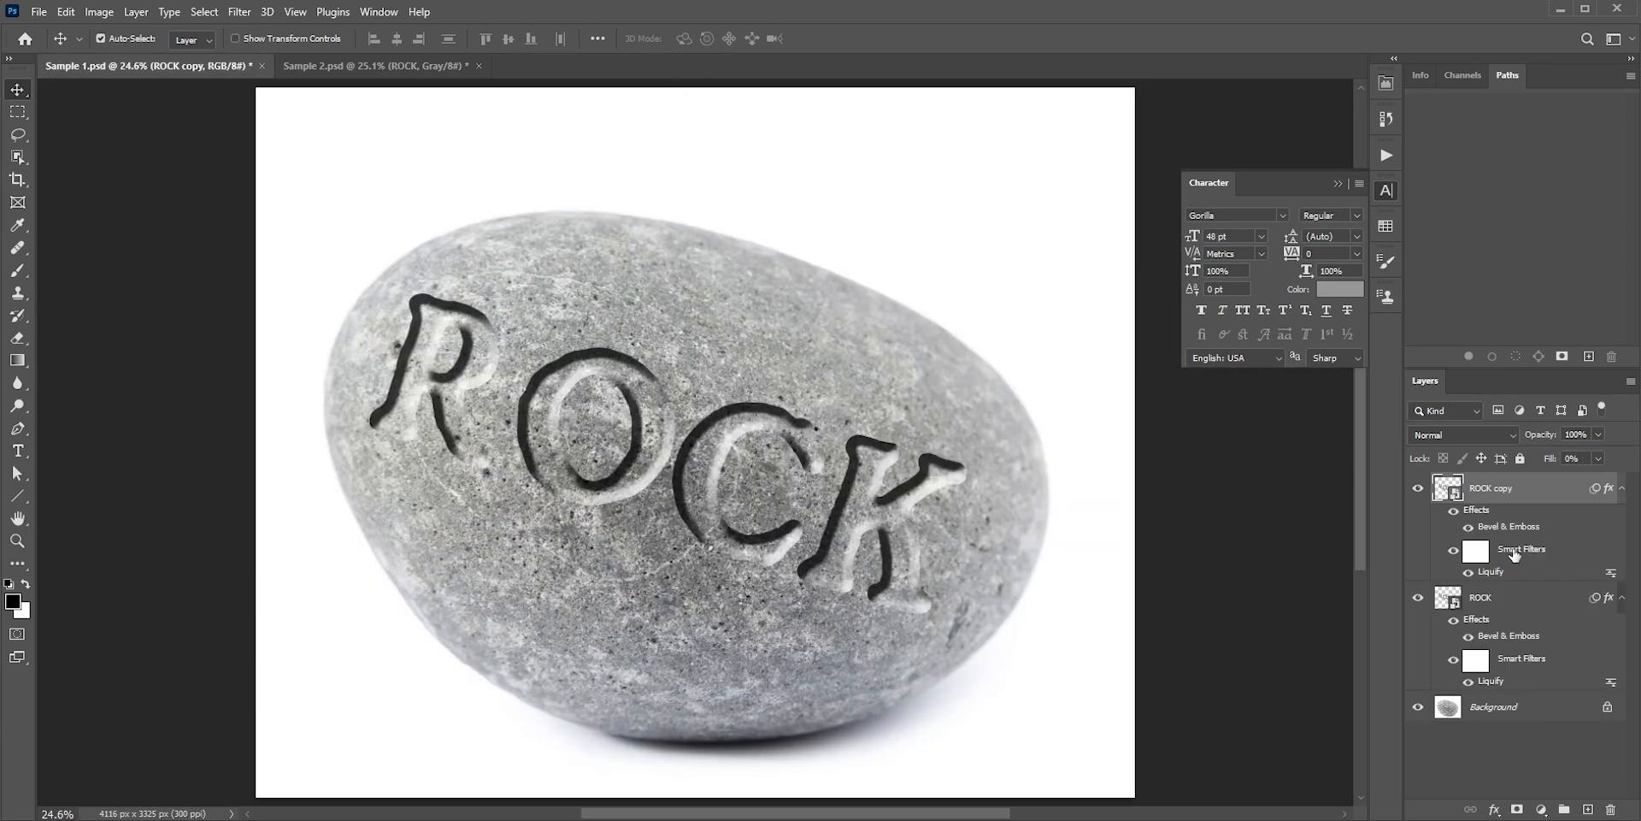
Set the ROCK copy layer to 100% fill, Multiply blend mode and 18% opacity, and compare it hidden and shown
left_click_drag(1537, 458, 1634, 459)
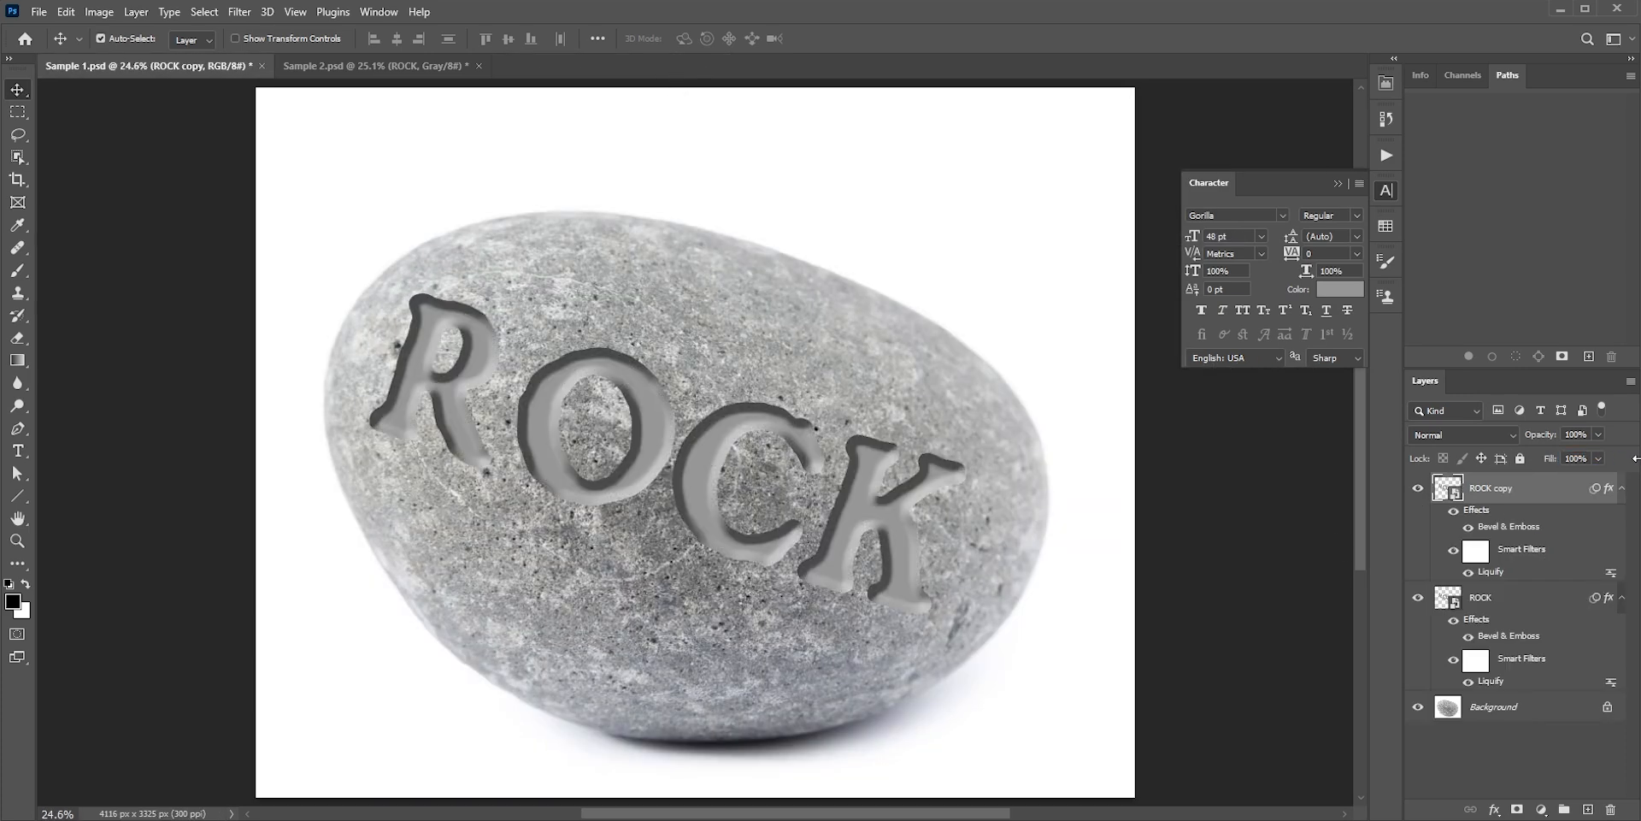
left_click(1466, 434)
left_click(1444, 485)
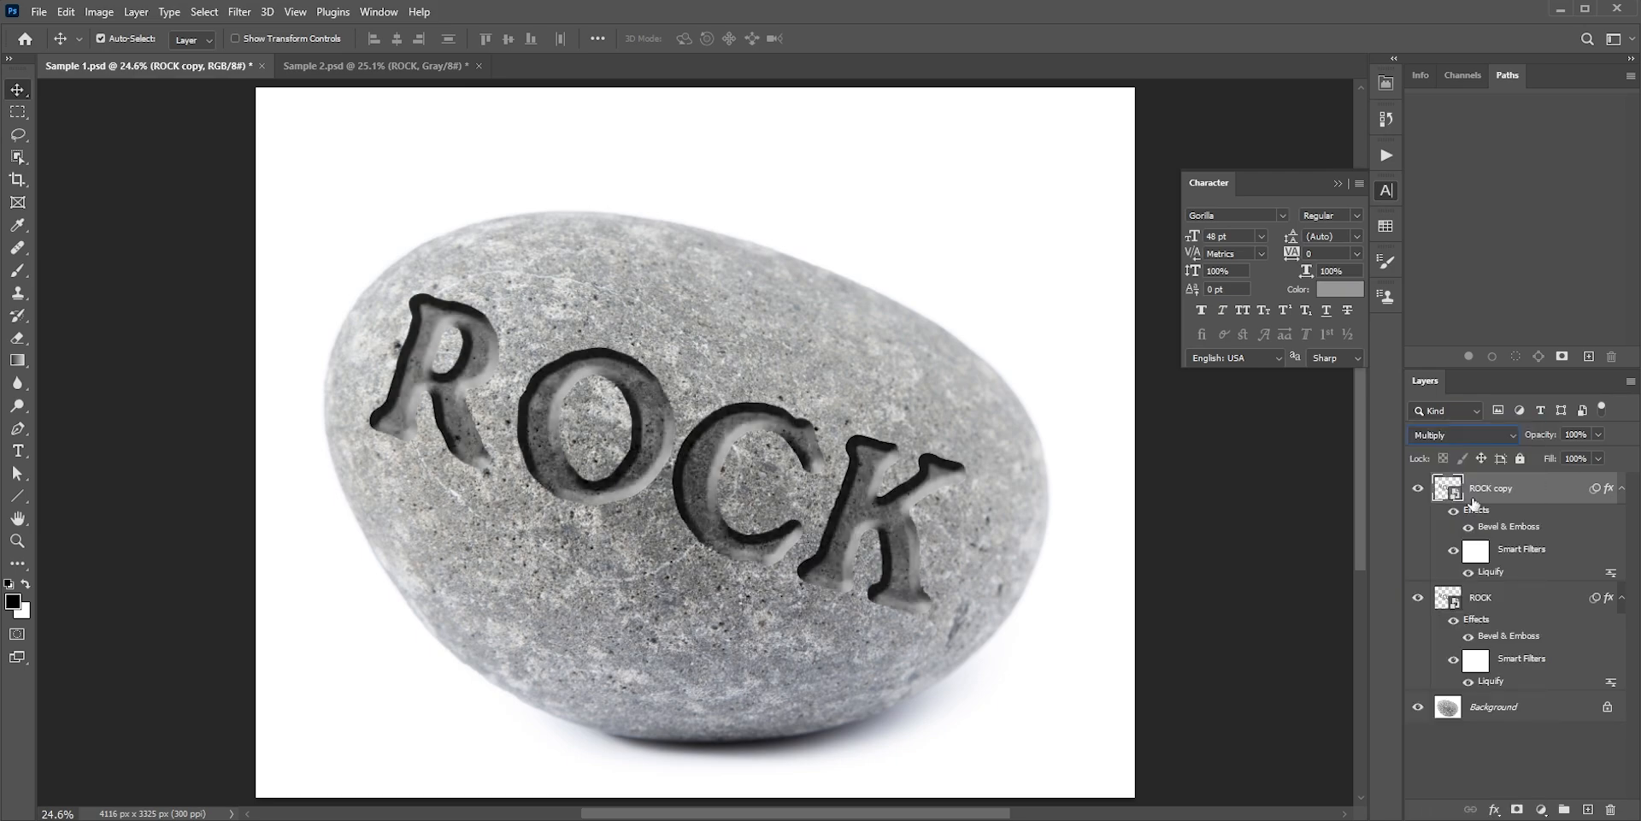
left_click_drag(1545, 438, 1476, 446)
left_click(1418, 490)
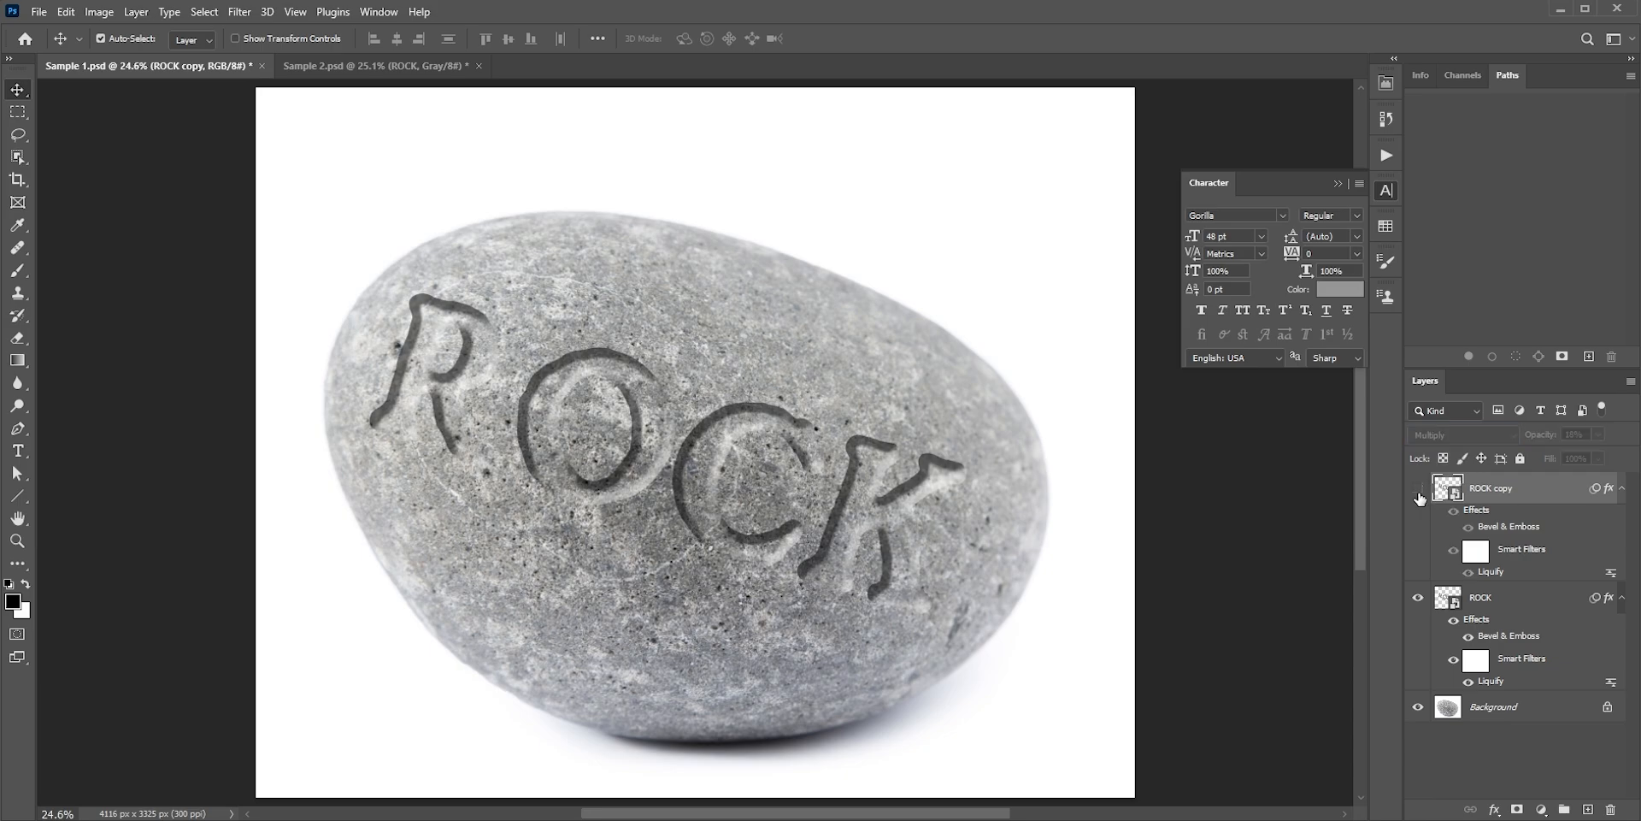
left_click(1418, 491)
left_click(1418, 489)
Apply a Gaussian Blur with a 2.0 pixel radius to the original ROCK layer to soften the engraved edges
scroll(797, 433, "up", 10)
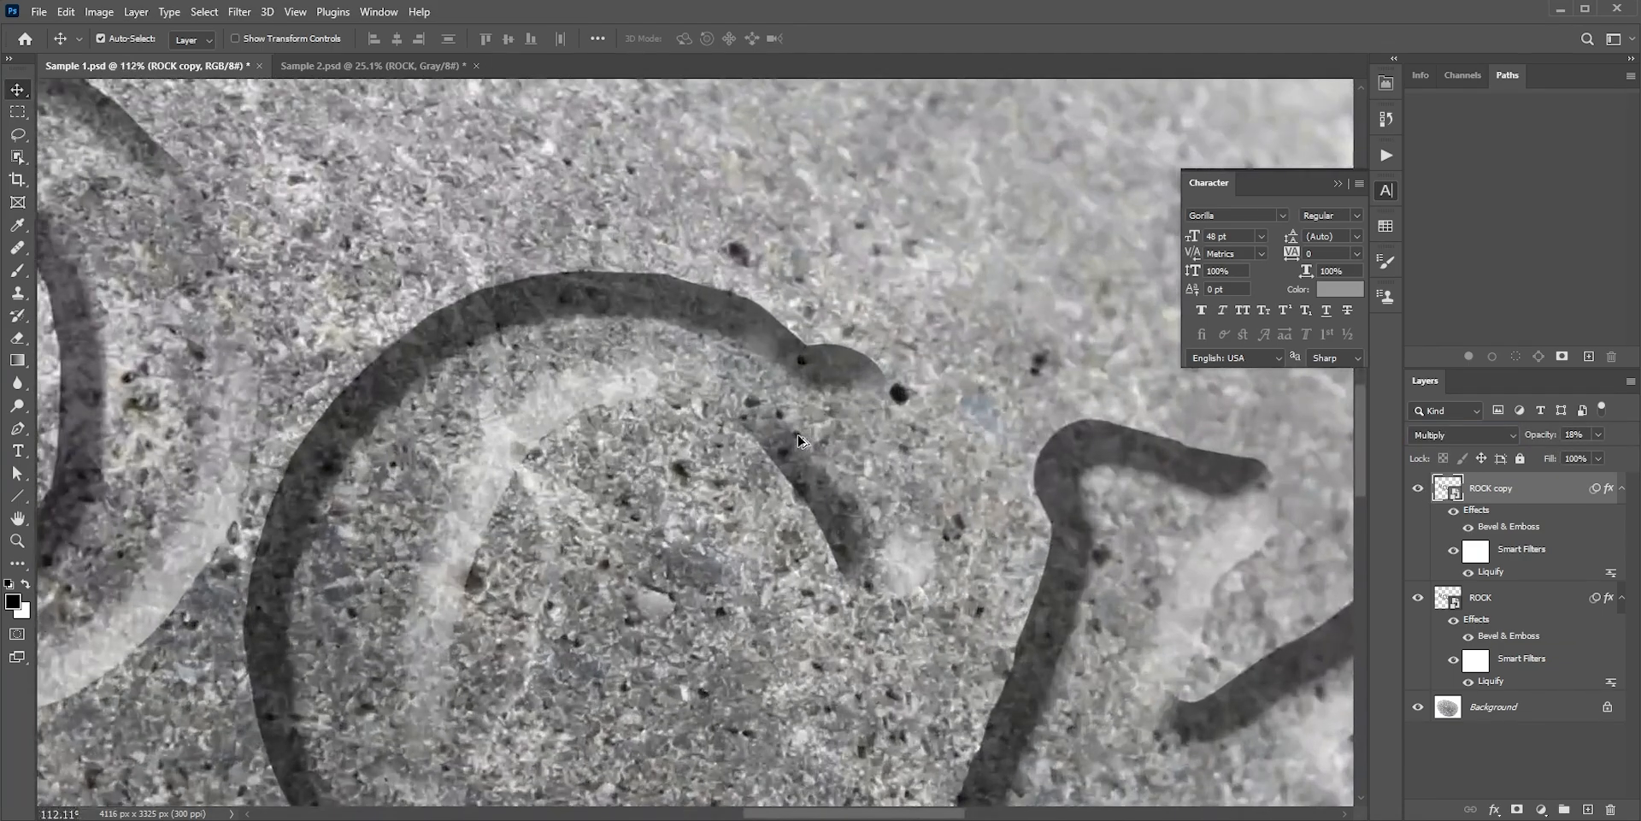
left_click(1443, 599)
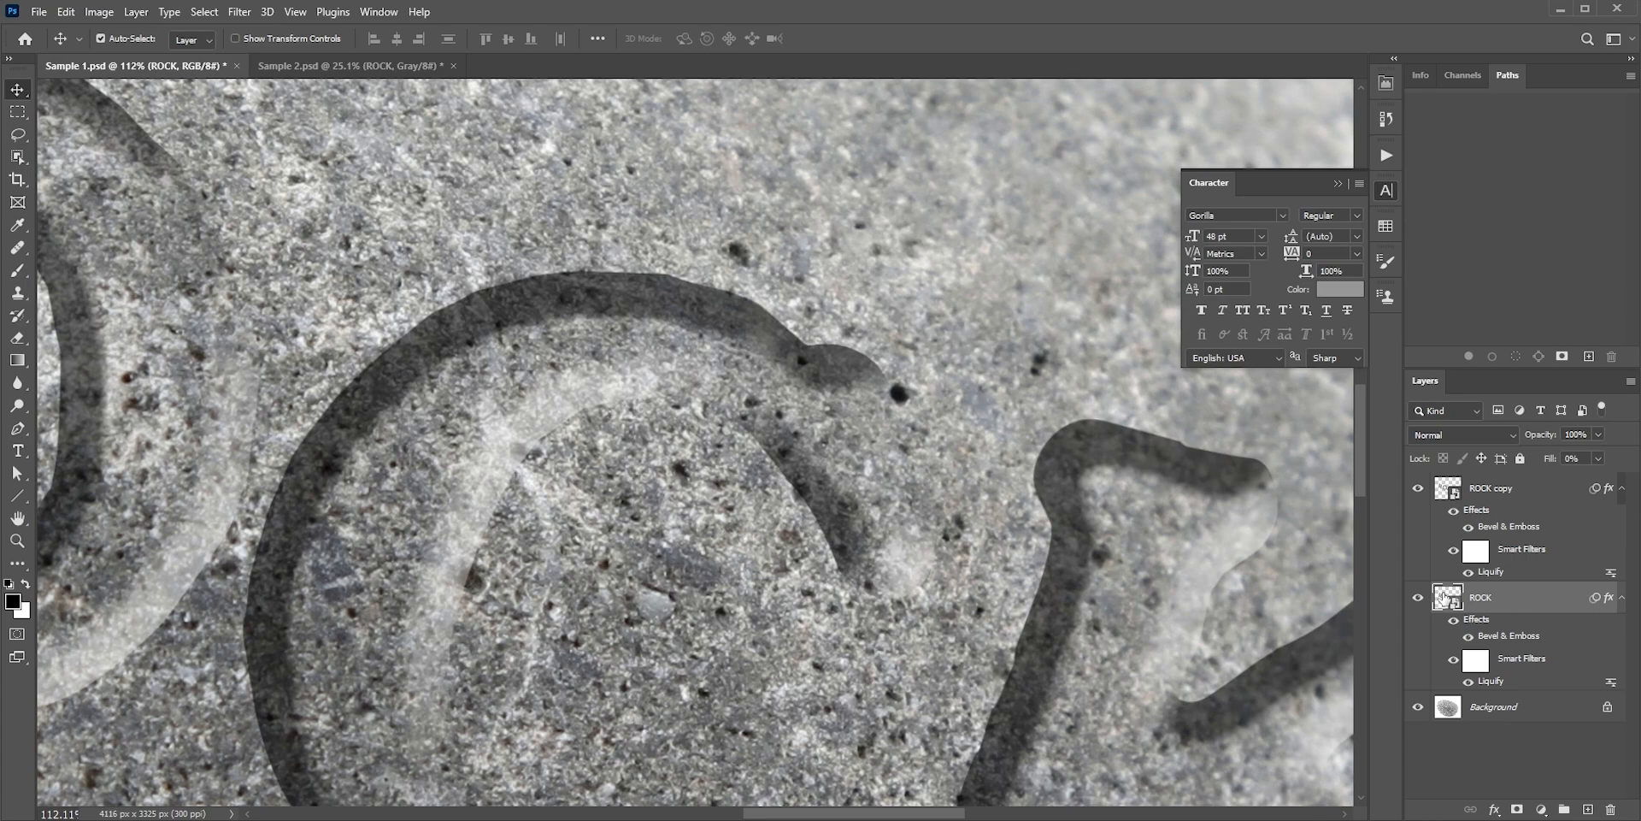
left_click(240, 11)
mouse_move(425, 253)
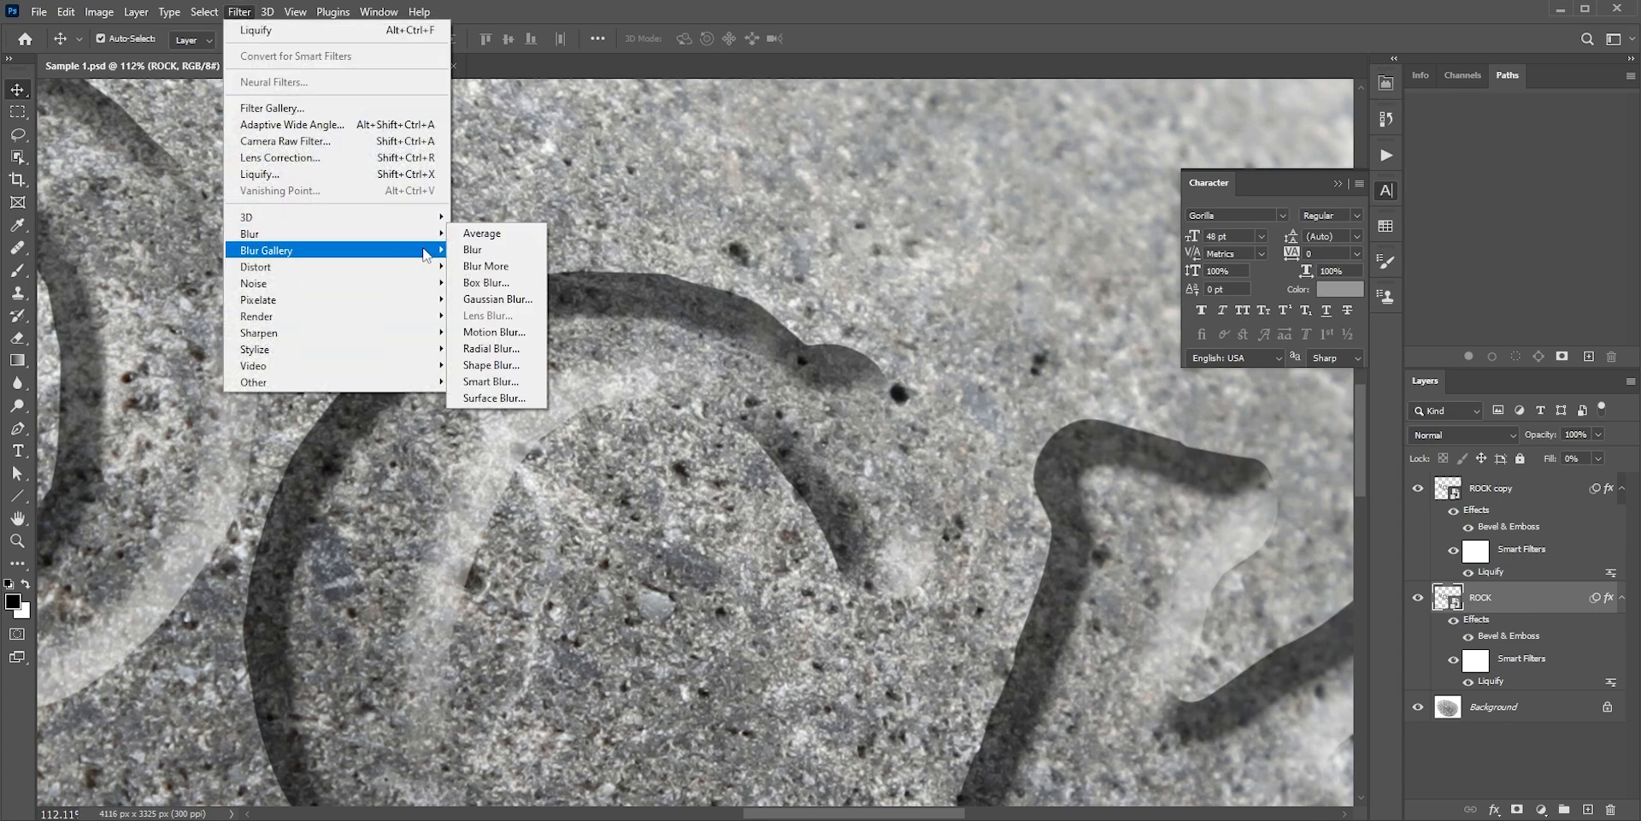
left_click(497, 298)
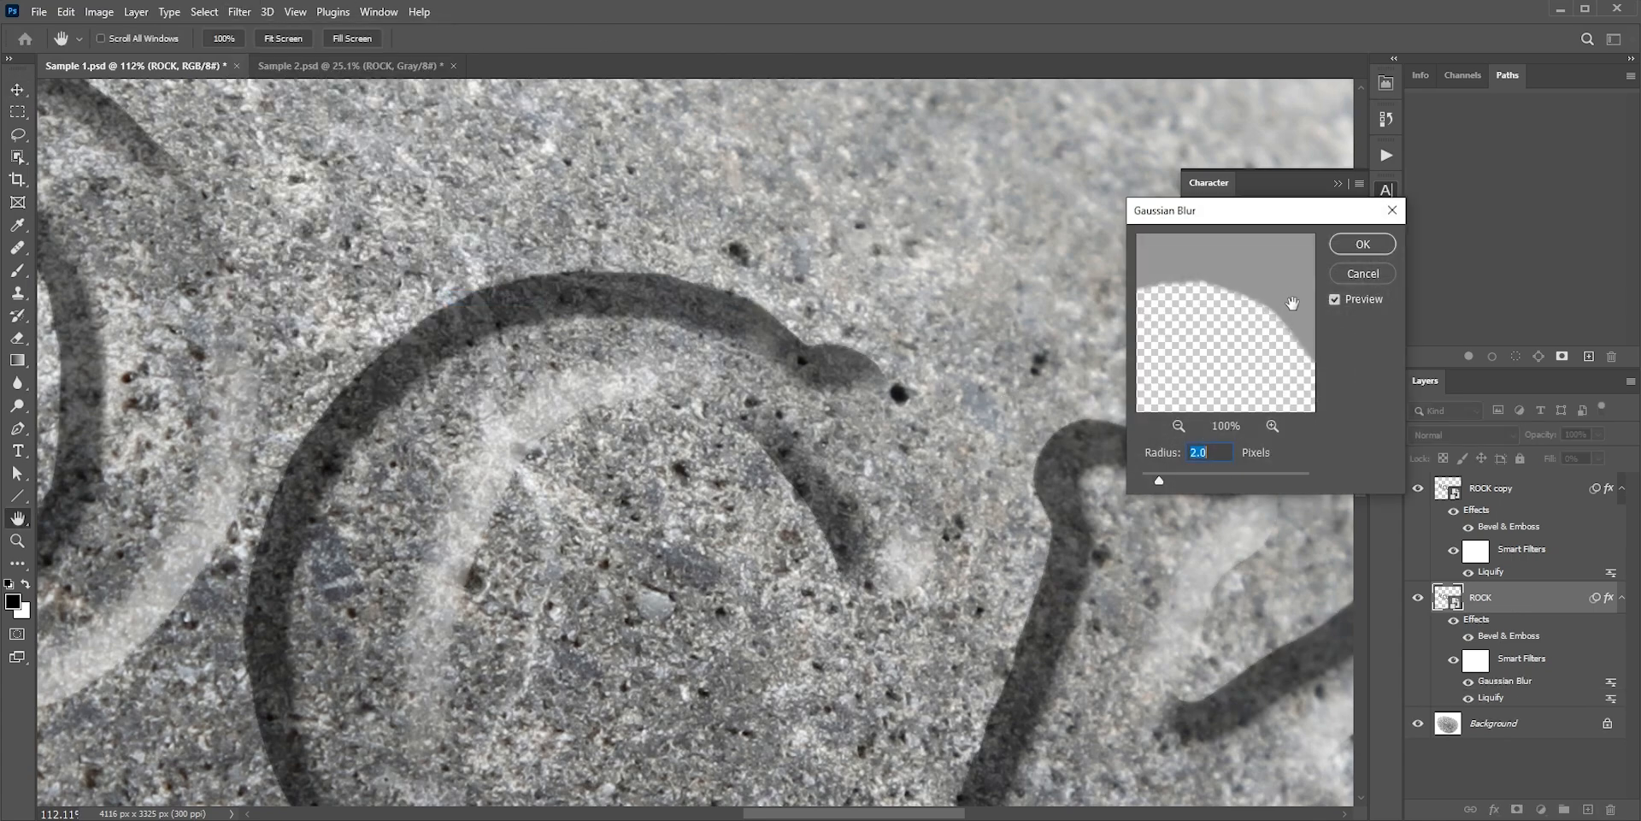
left_click(1359, 245)
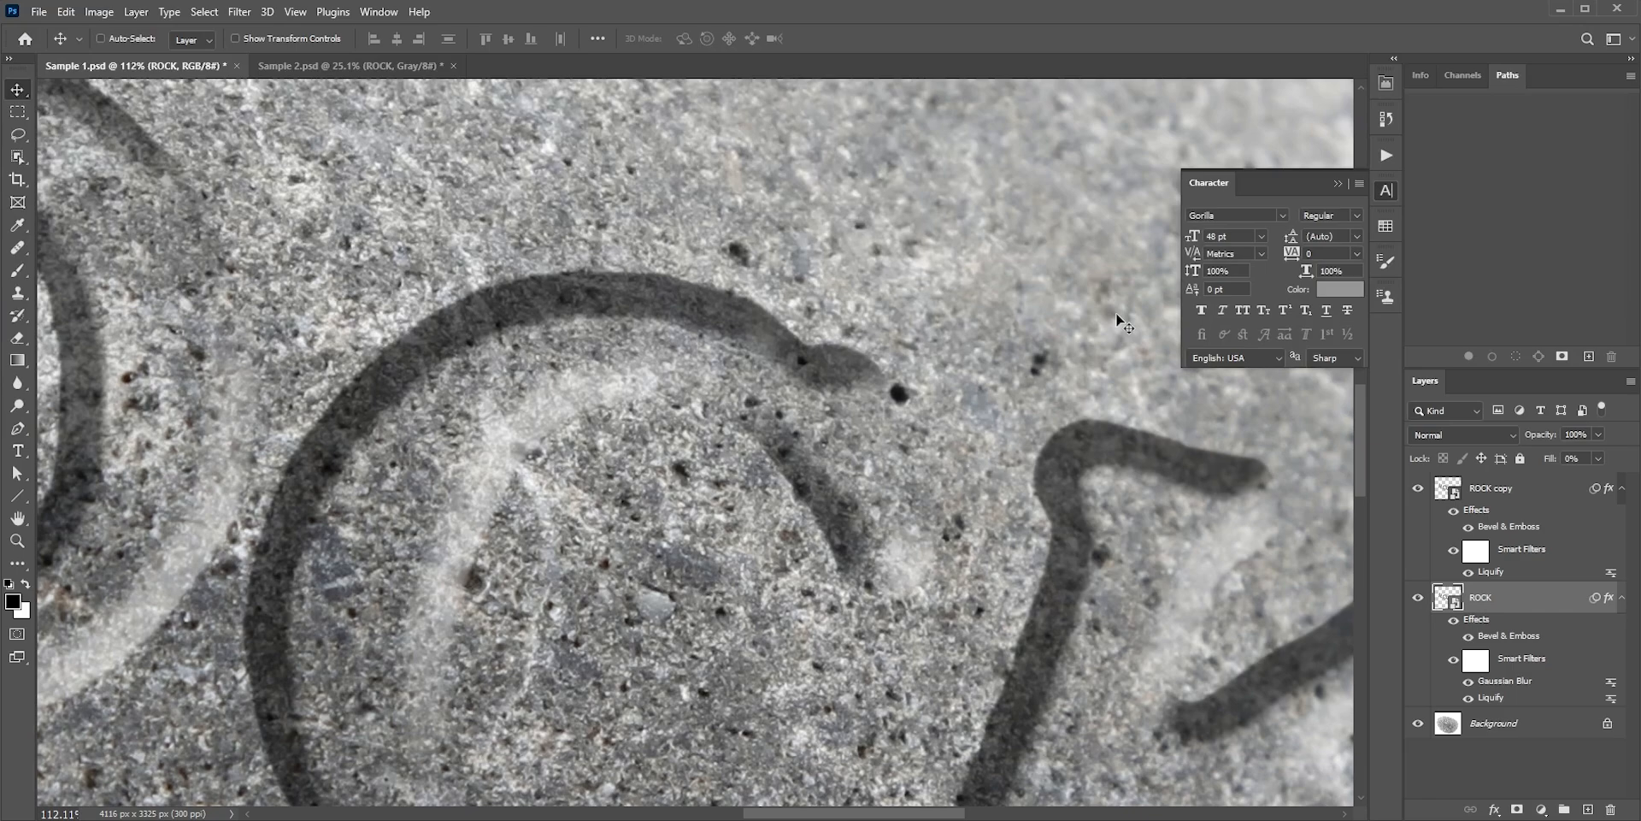
key("ctrl+0")
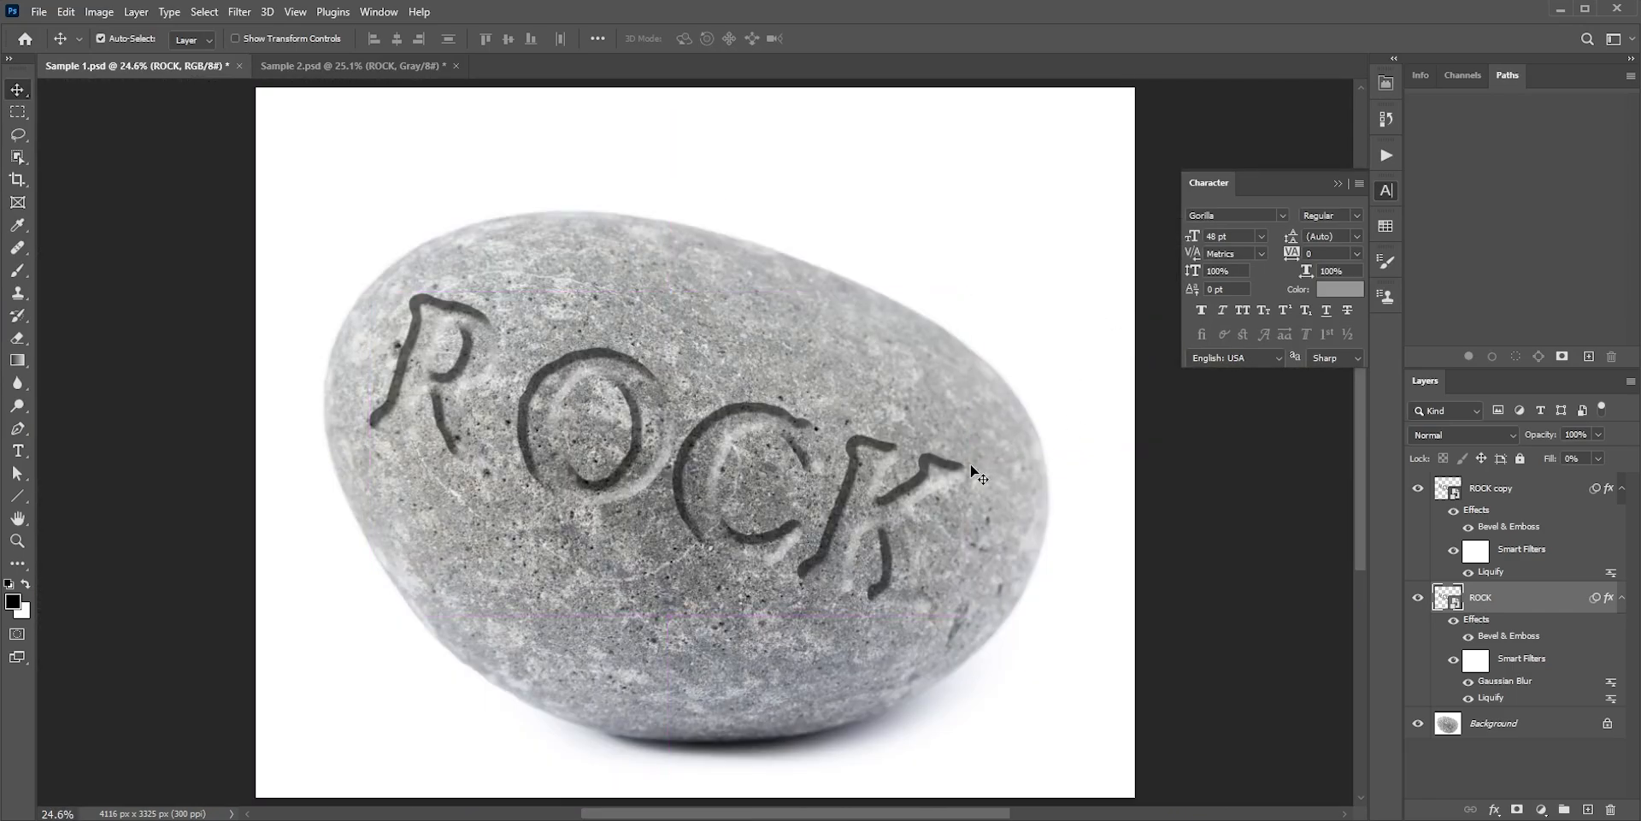
Open the ROCK layer's smart object contents and replace the text with HELLO
double_click(1444, 599)
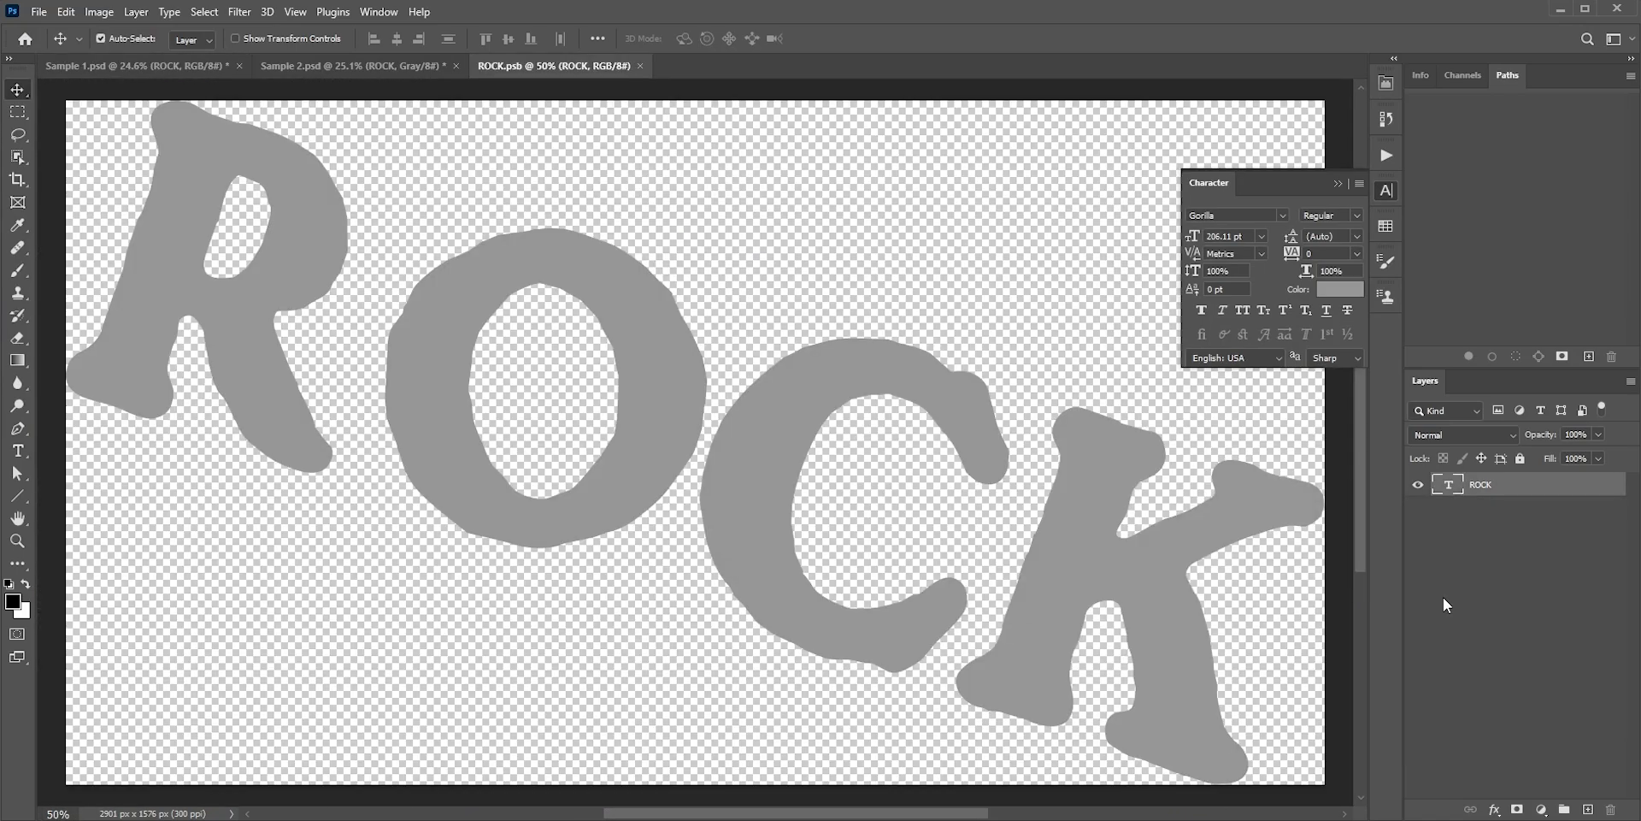
left_click(21, 451)
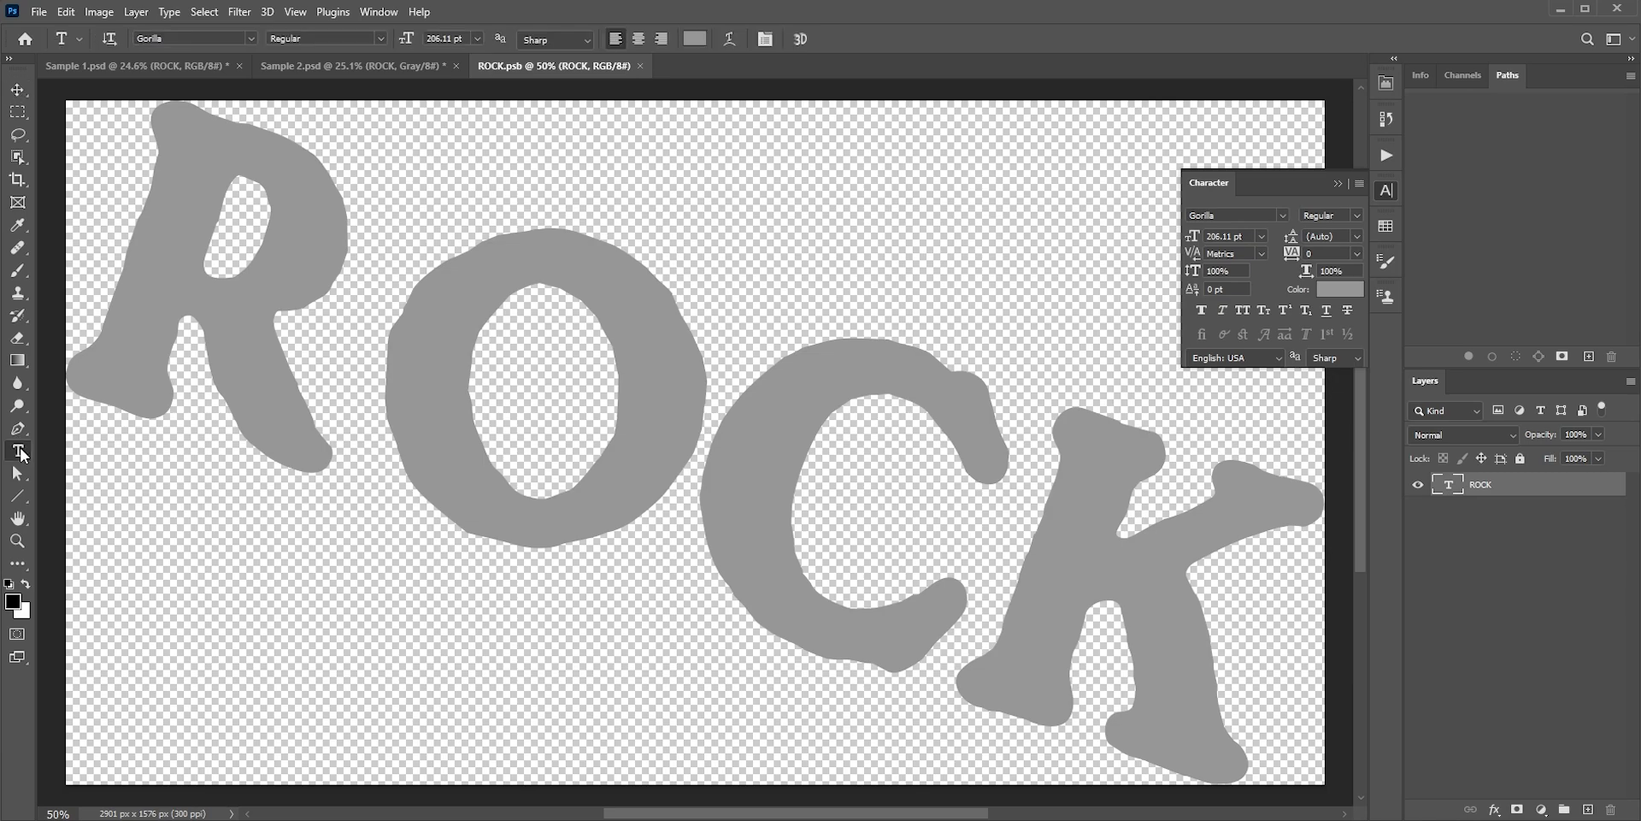
left_click(723, 454)
key("ctrl+a")
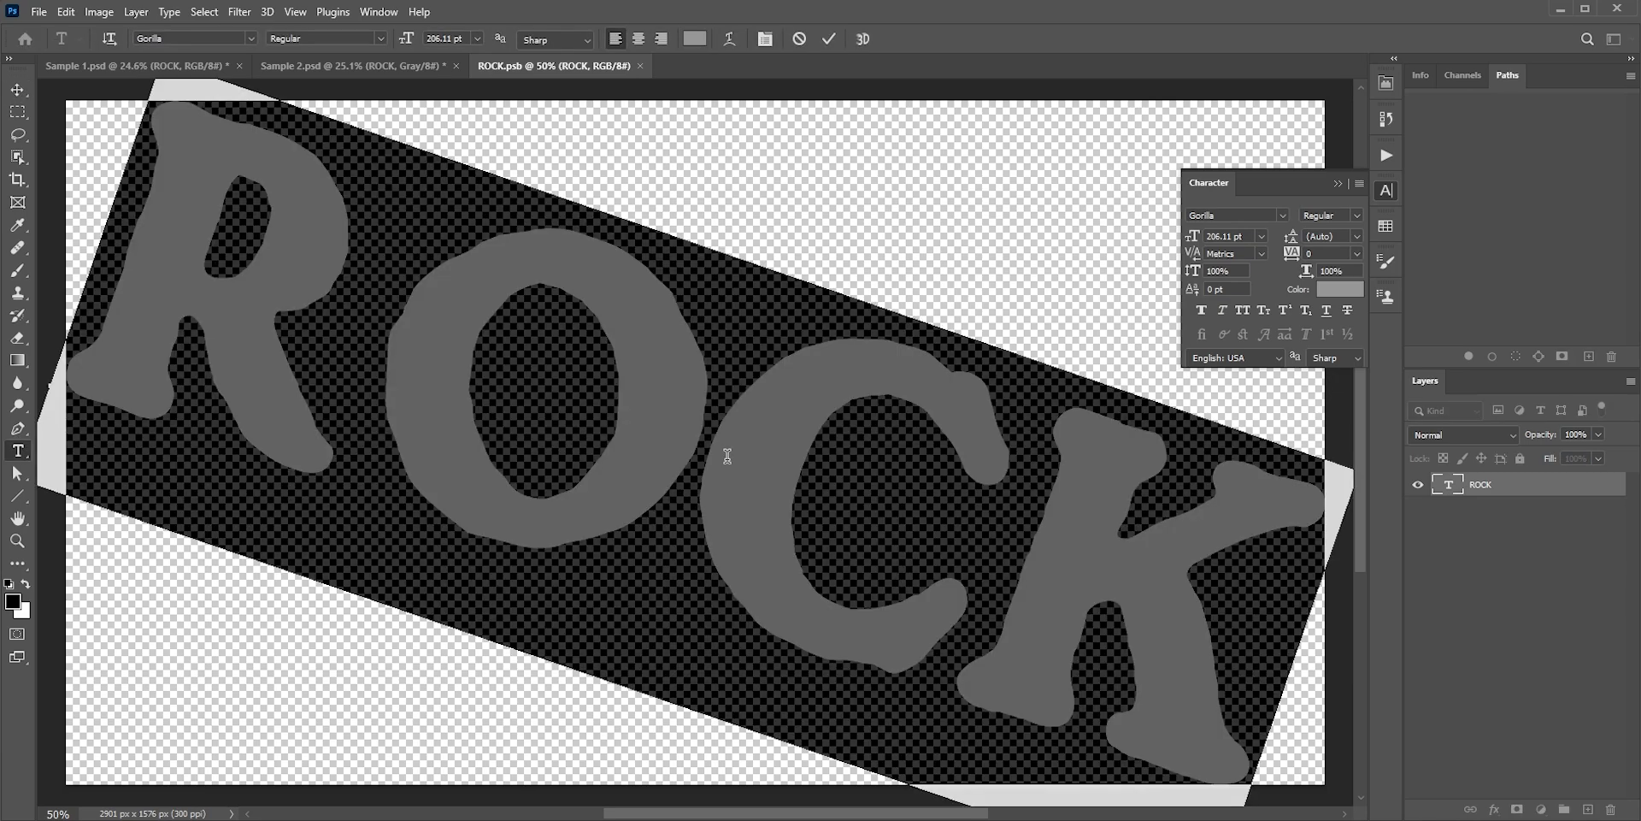
type("HELLO")
left_click(829, 39)
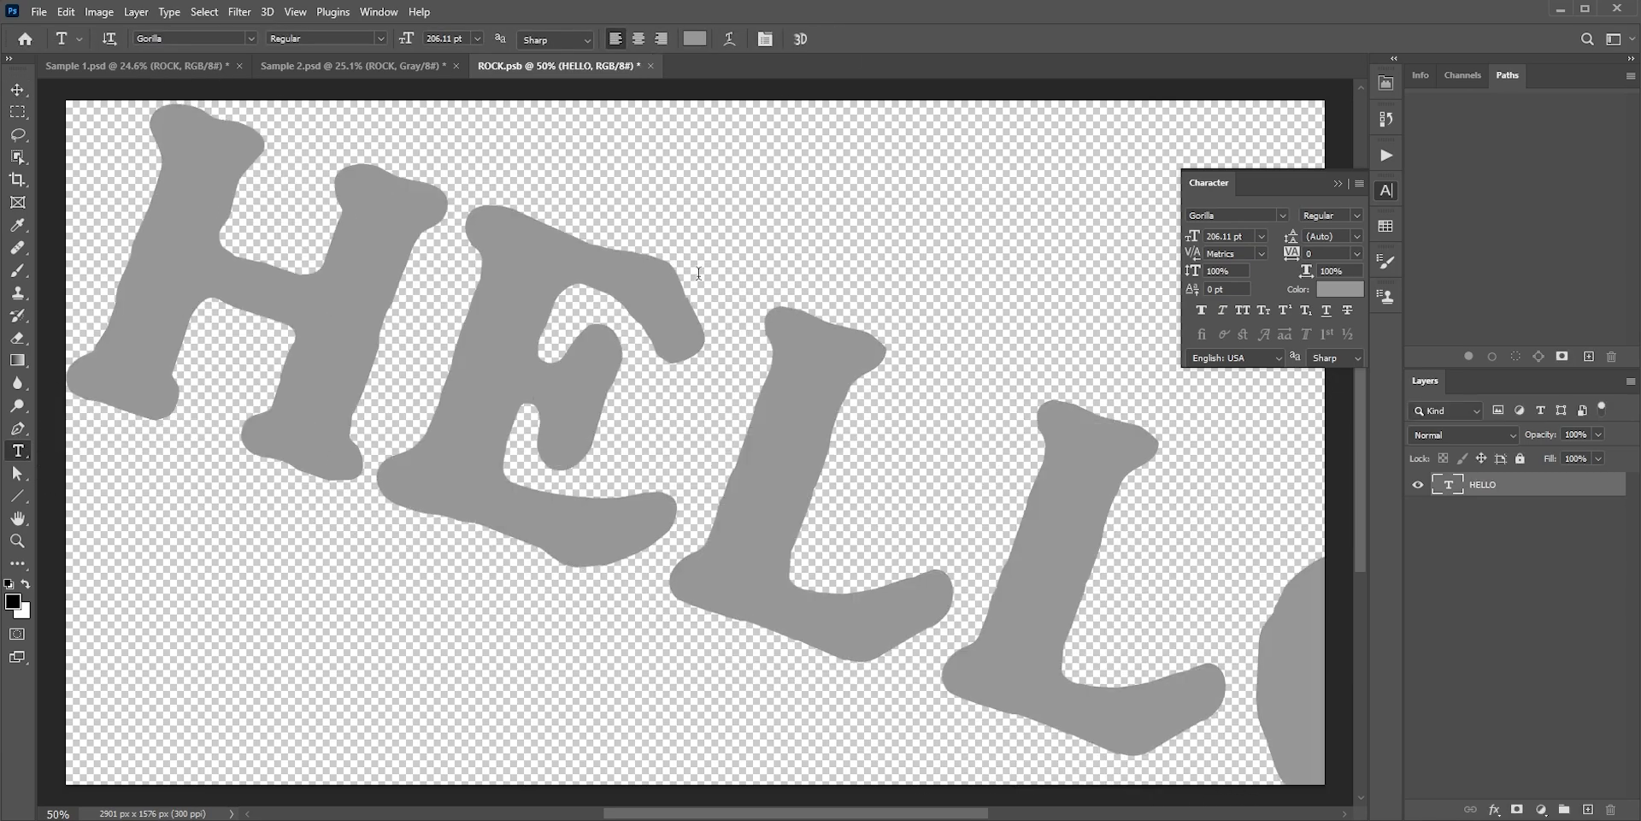
Scale the HELLO text down to about 168 pt so it fits the canvas, save the smart object and return to Sample 1.psd
key("ctrl+0")
left_click(18, 90)
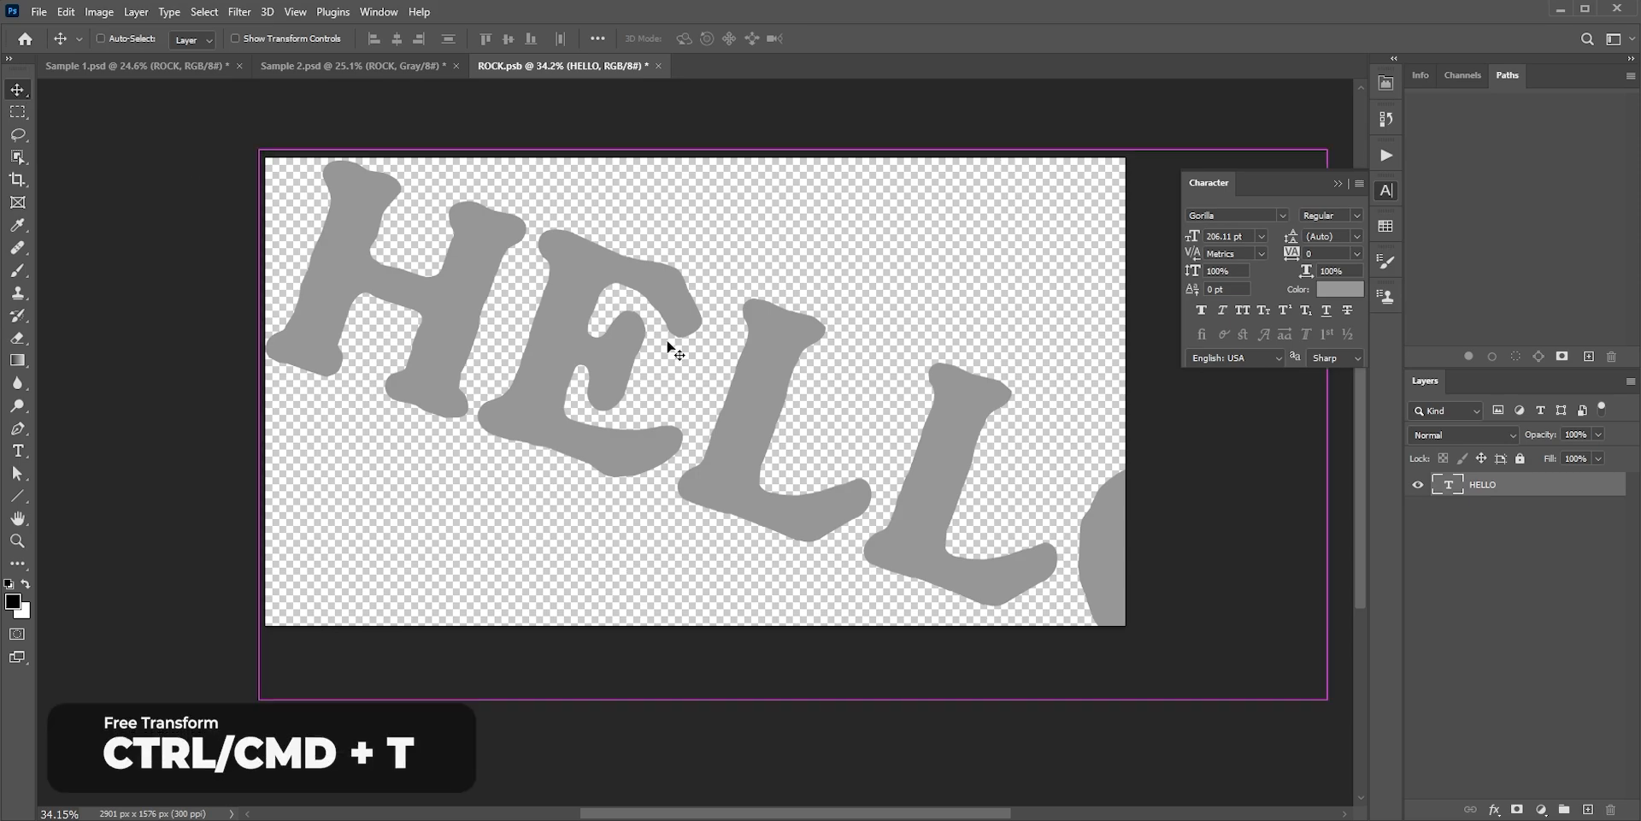
key("ctrl+t")
left_click_drag(234, 132, 367, 208)
left_click_drag(716, 440, 673, 451)
key("Return")
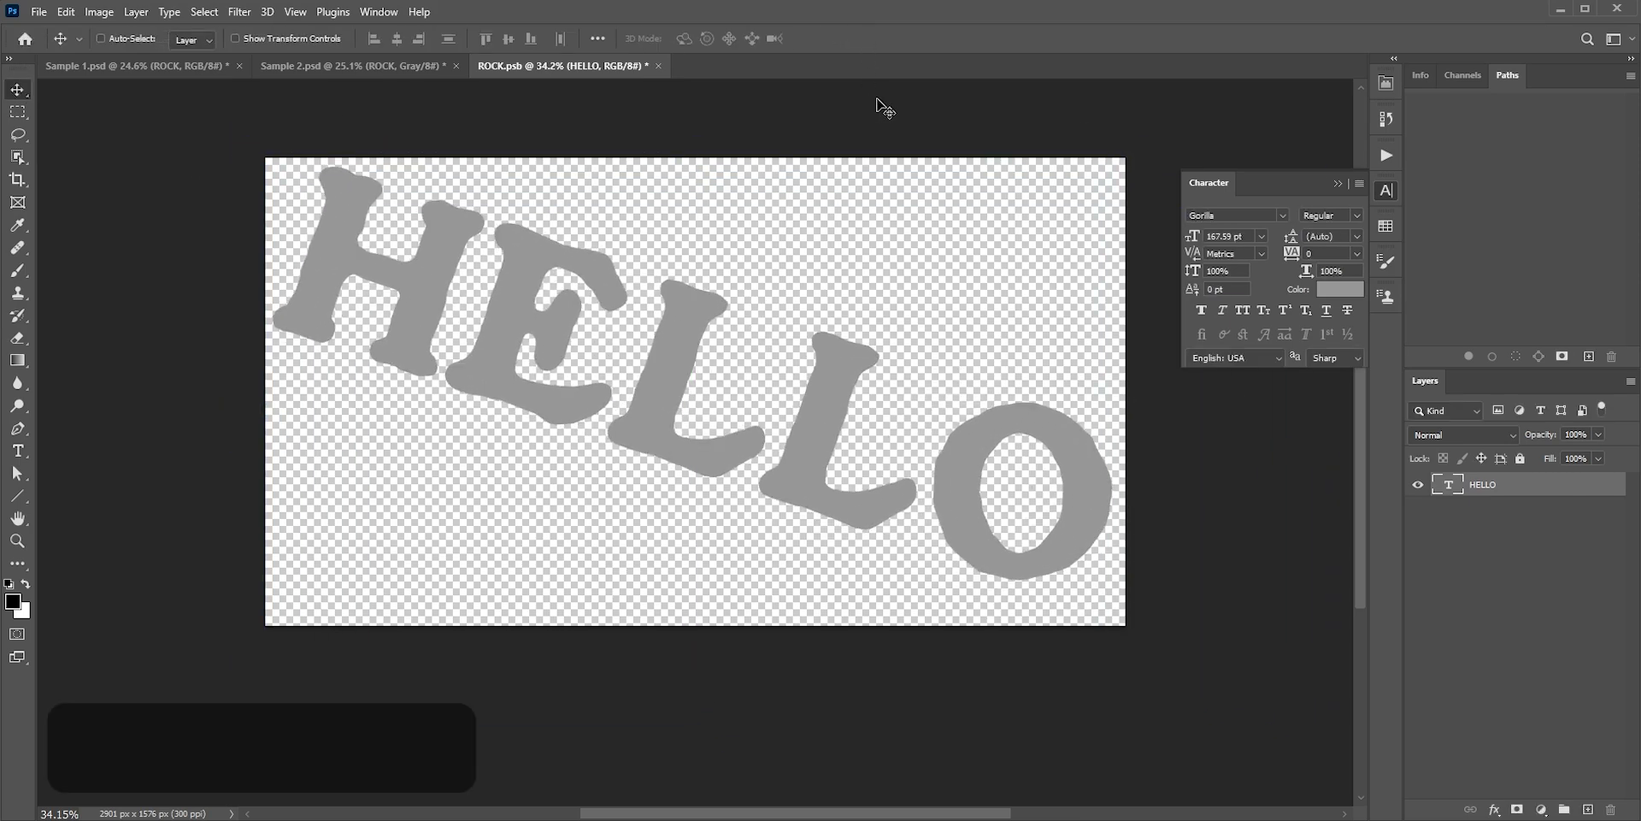
key("ctrl+s")
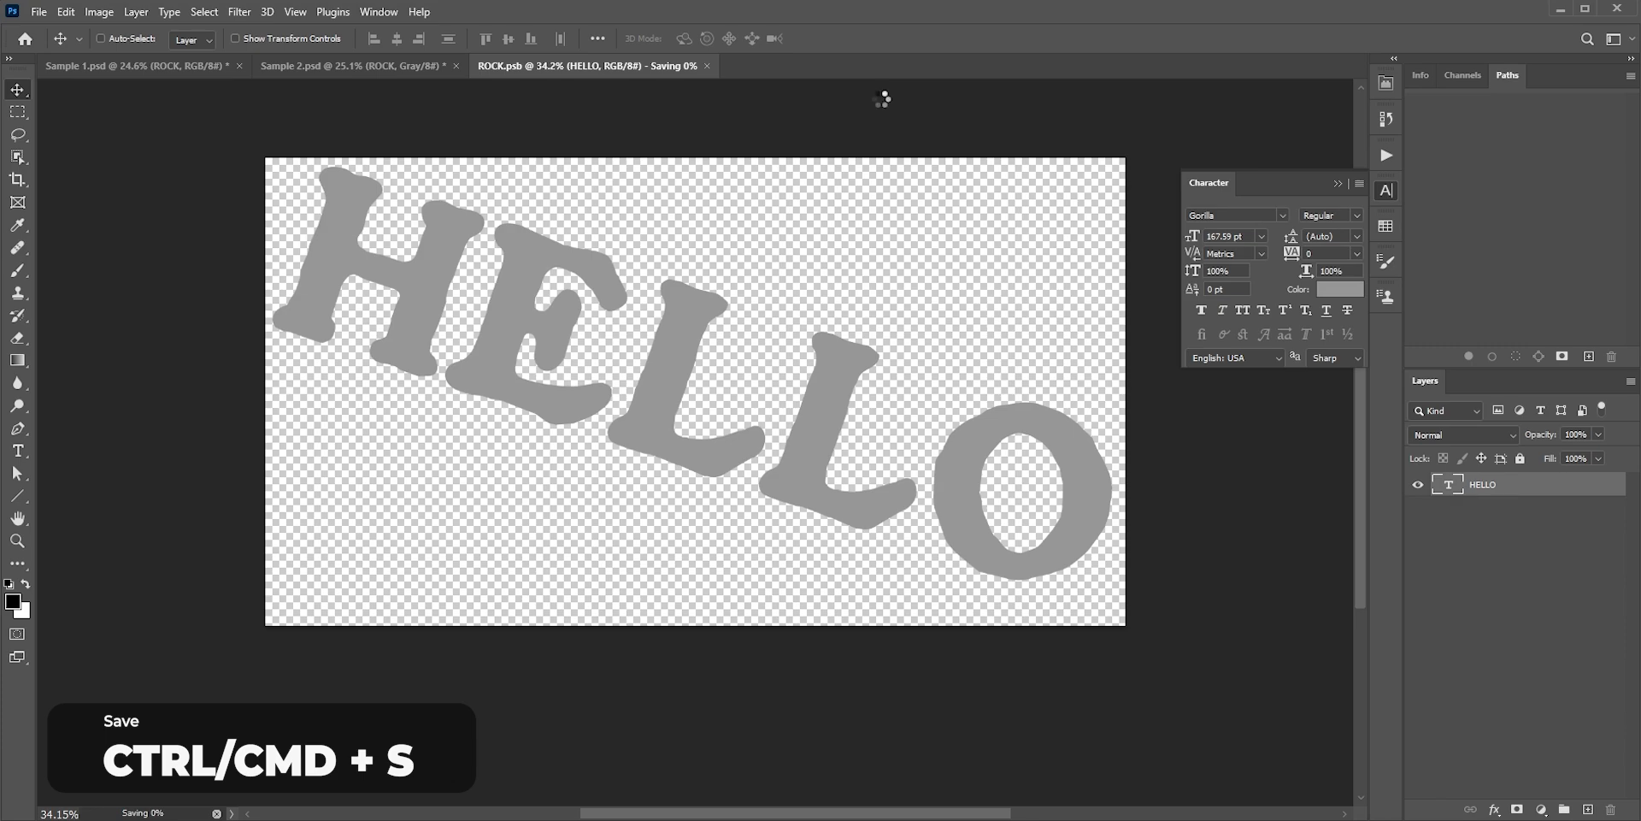
left_click(135, 66)
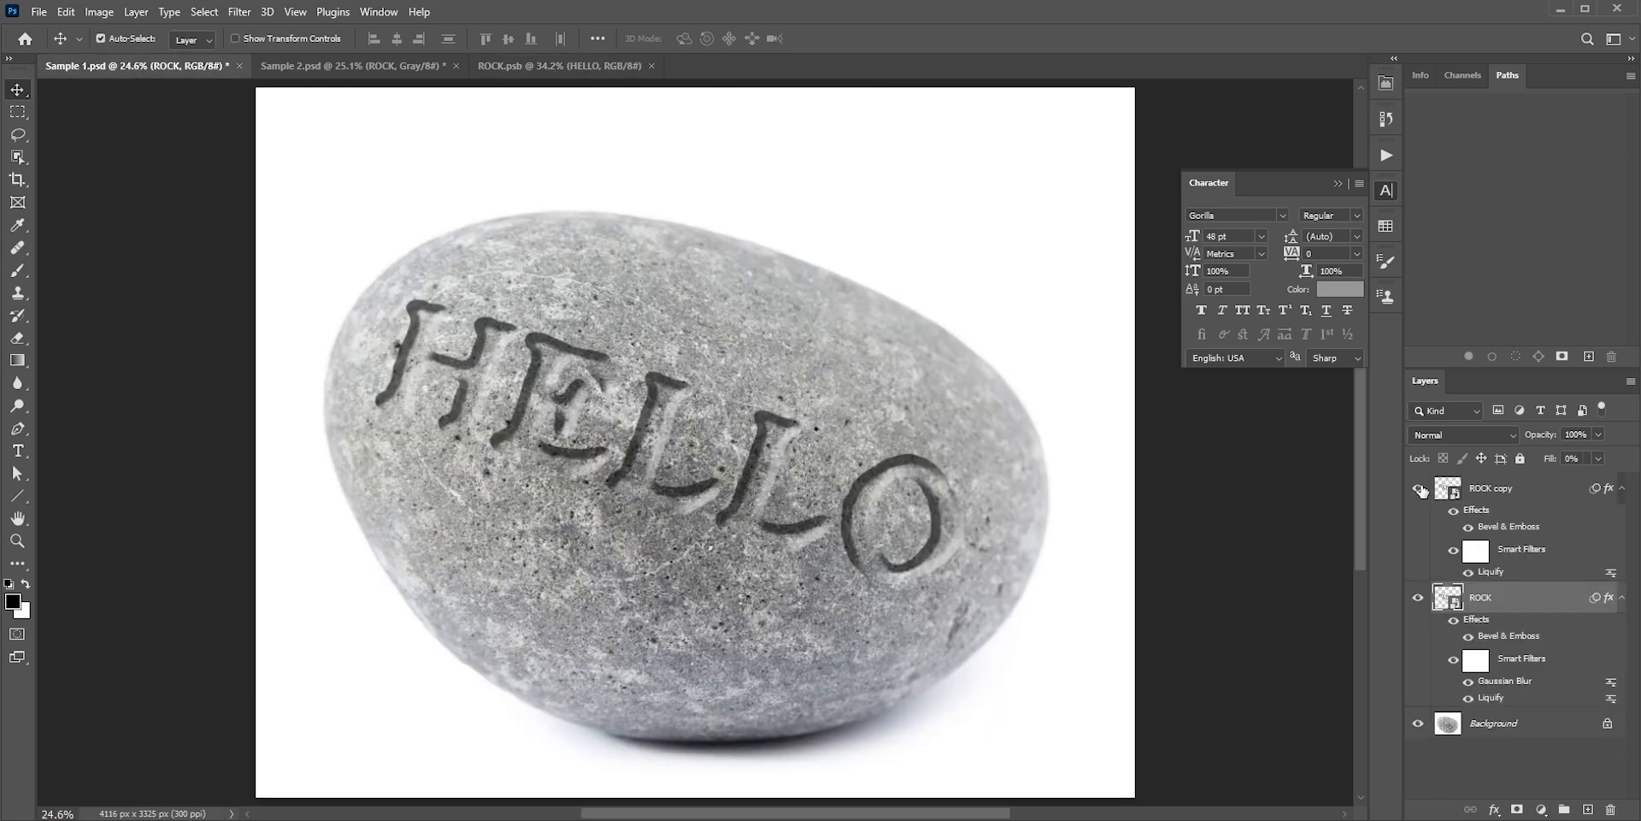
Compare the engraving with the ROCK copy layer hidden and shown, and rename the ROCK layer Text and its copy Text multiply
left_click(1419, 489)
left_click(1419, 489)
left_click(1419, 489)
left_click(1419, 489)
double_click(1496, 597)
type("Text")
double_click(1492, 489)
type("Text multiply")
key("Return")
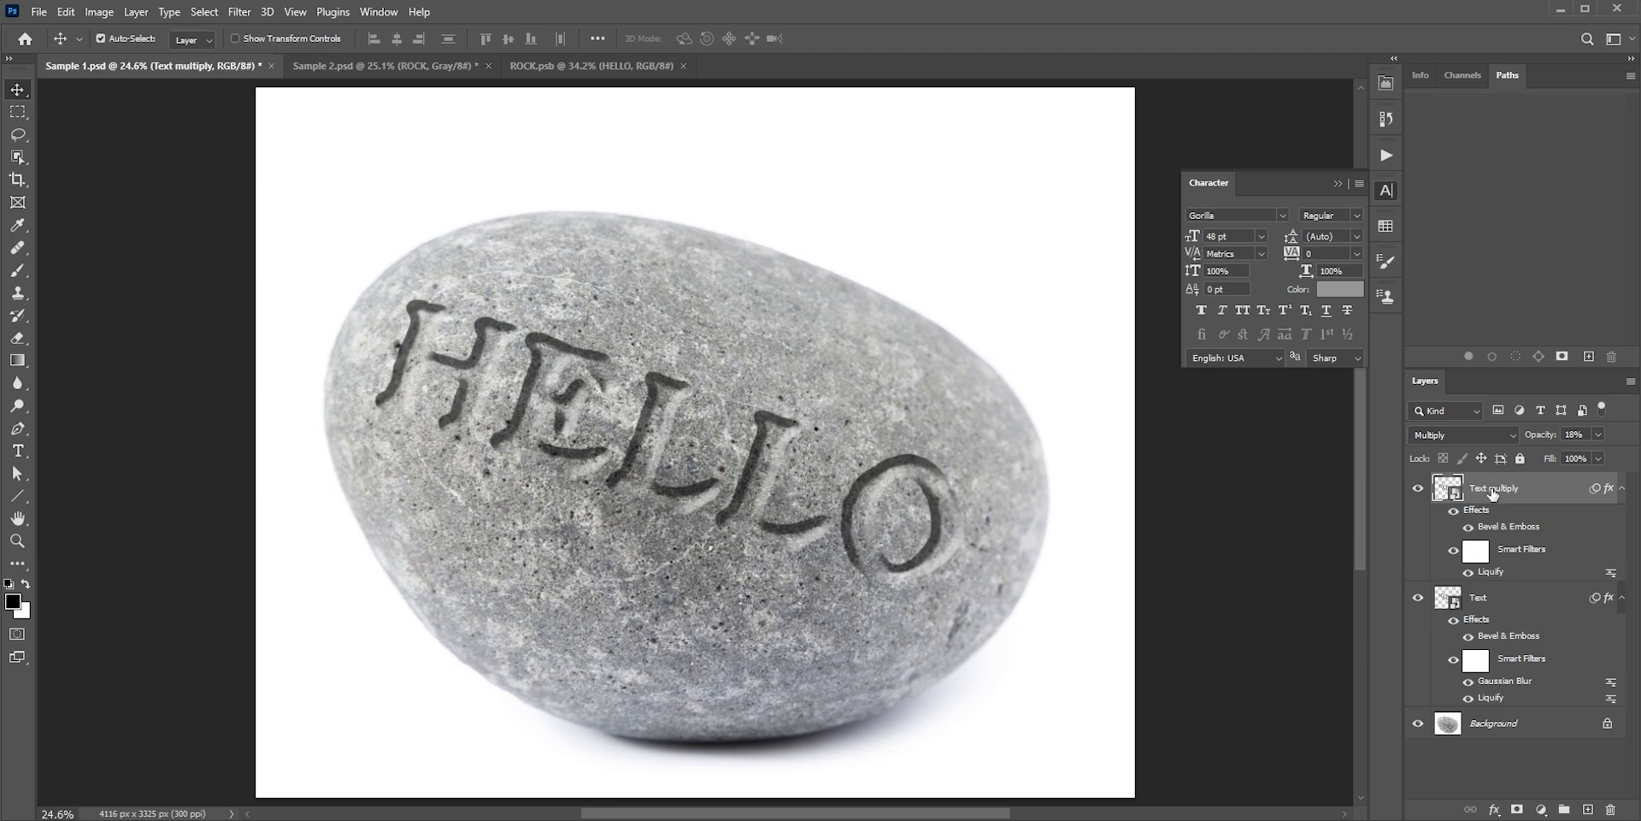
Switch to Sample 2.psd and open the Bevel & Emboss settings of its ROCK layer, keeping the engraved text in view
left_click(365, 72)
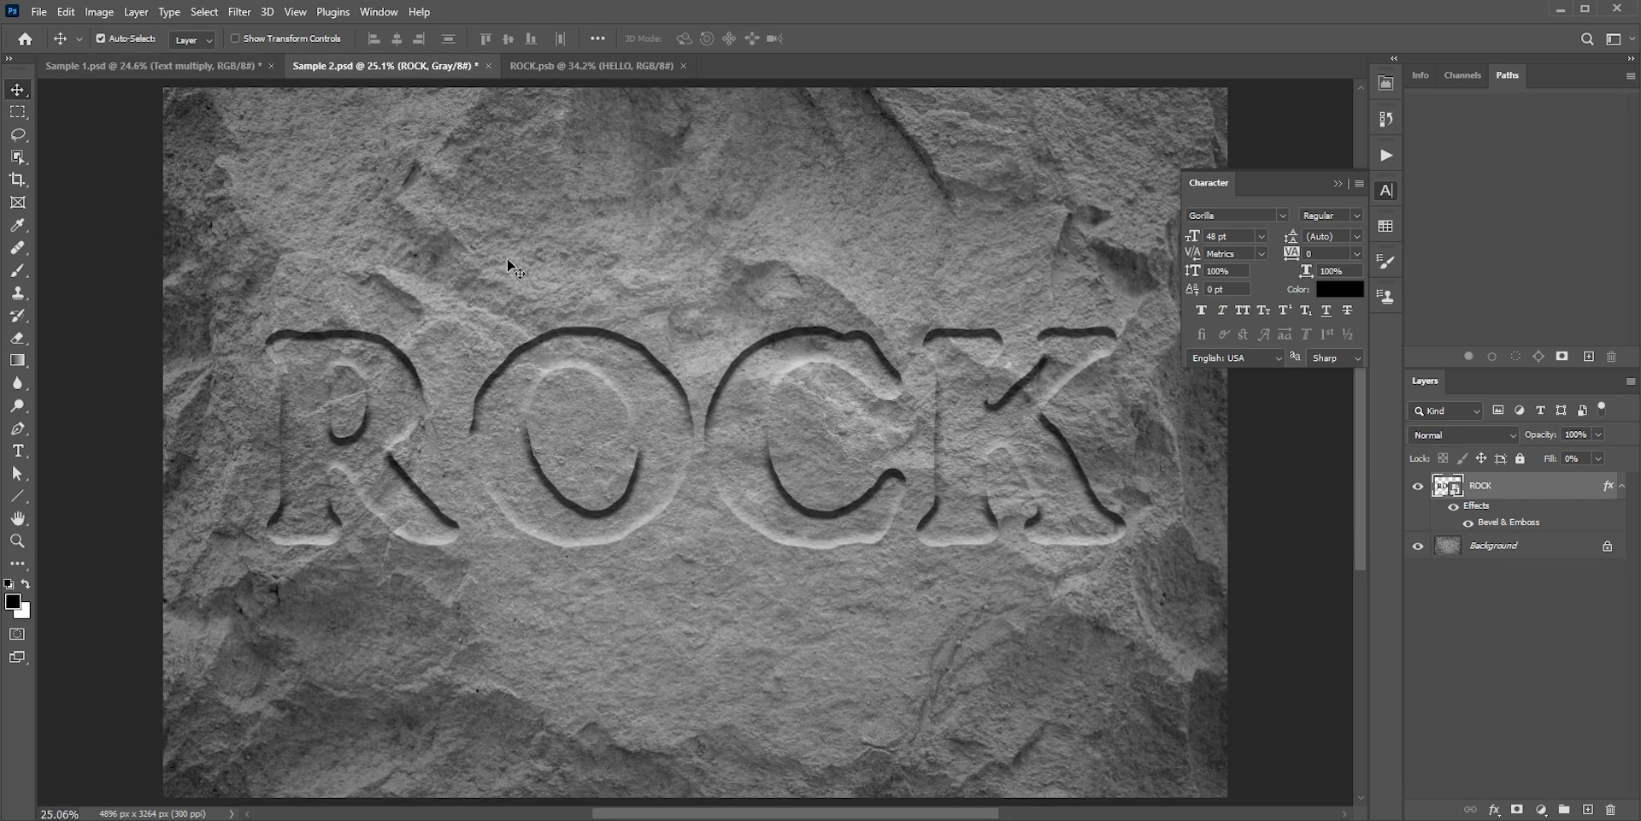
double_click(1535, 494)
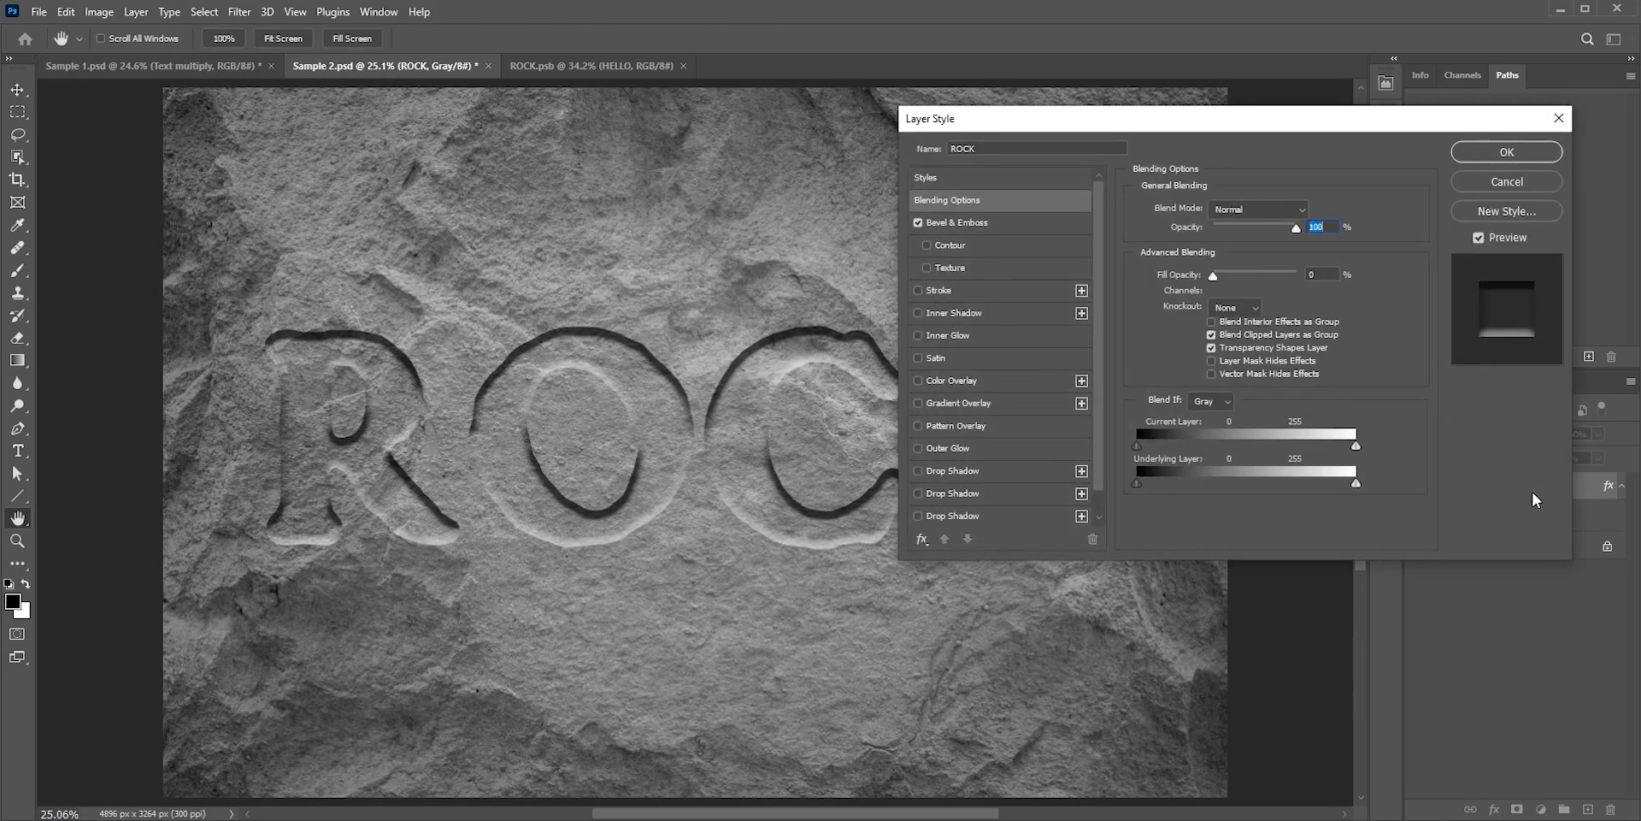
left_click(970, 224)
left_click_drag(1201, 126, 1375, 123)
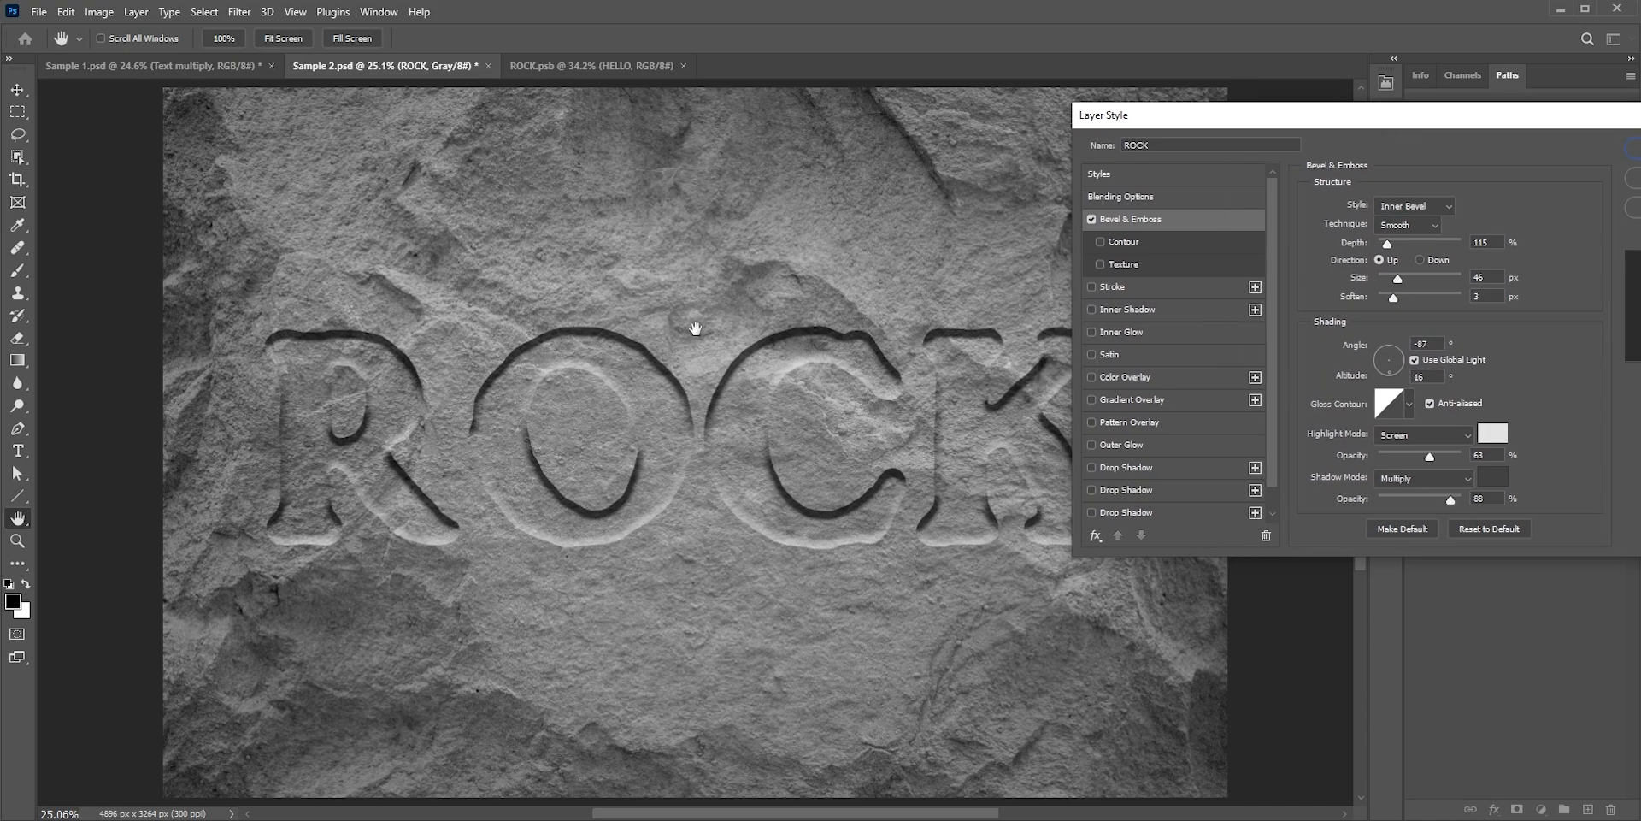
Try light angles of 95° and -87° with altitudes of 26° and 32°, and compare the Up and Down bevel directions
left_click_drag(1389, 385, 1404, 347)
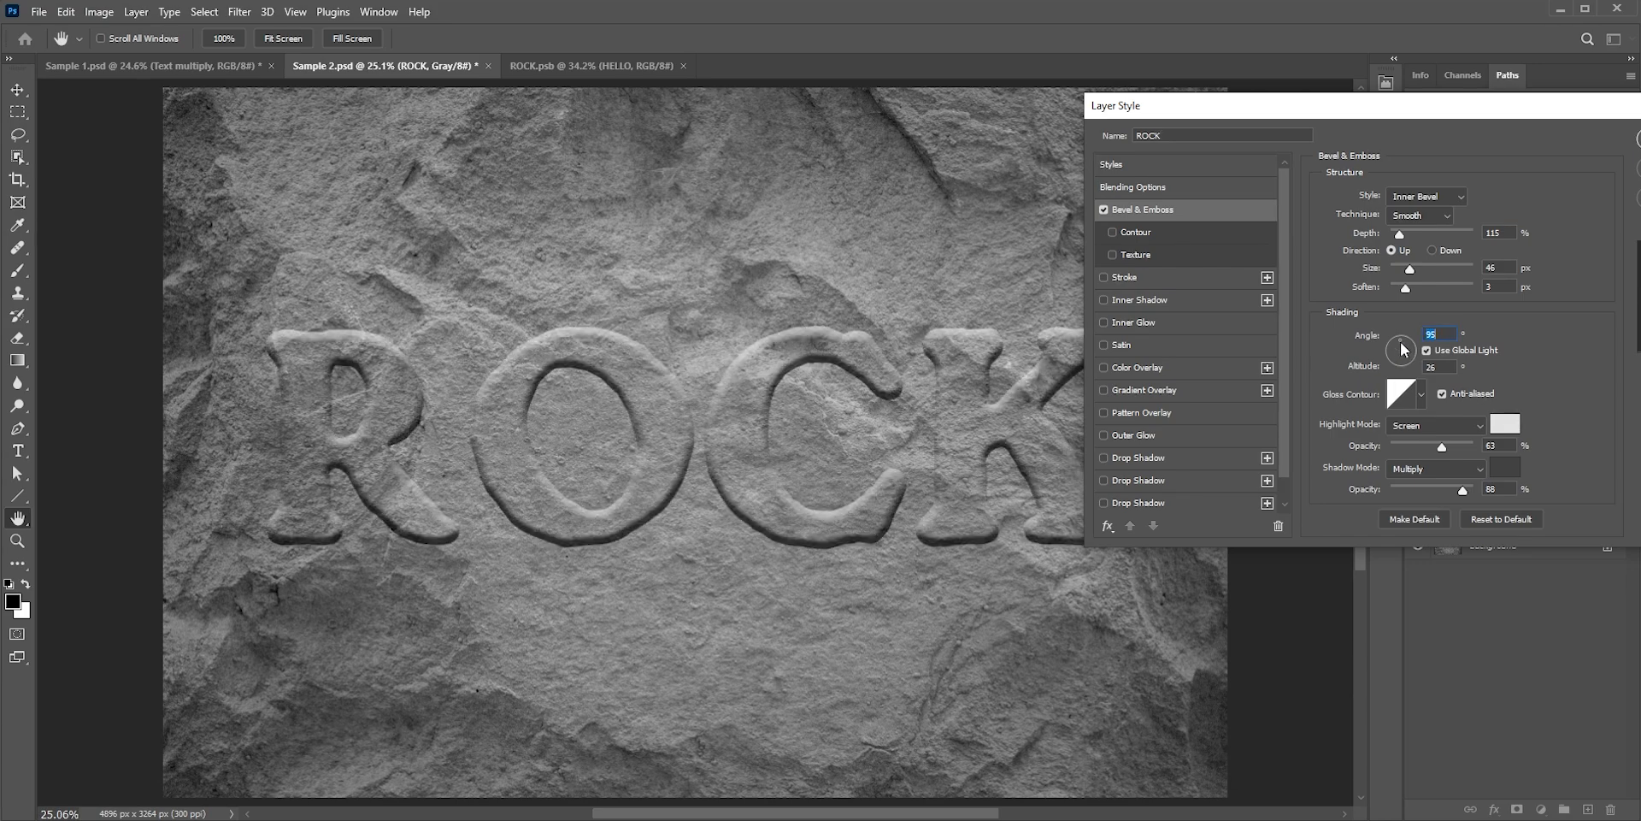
left_click_drag(1401, 346, 1403, 360)
left_click(1407, 370)
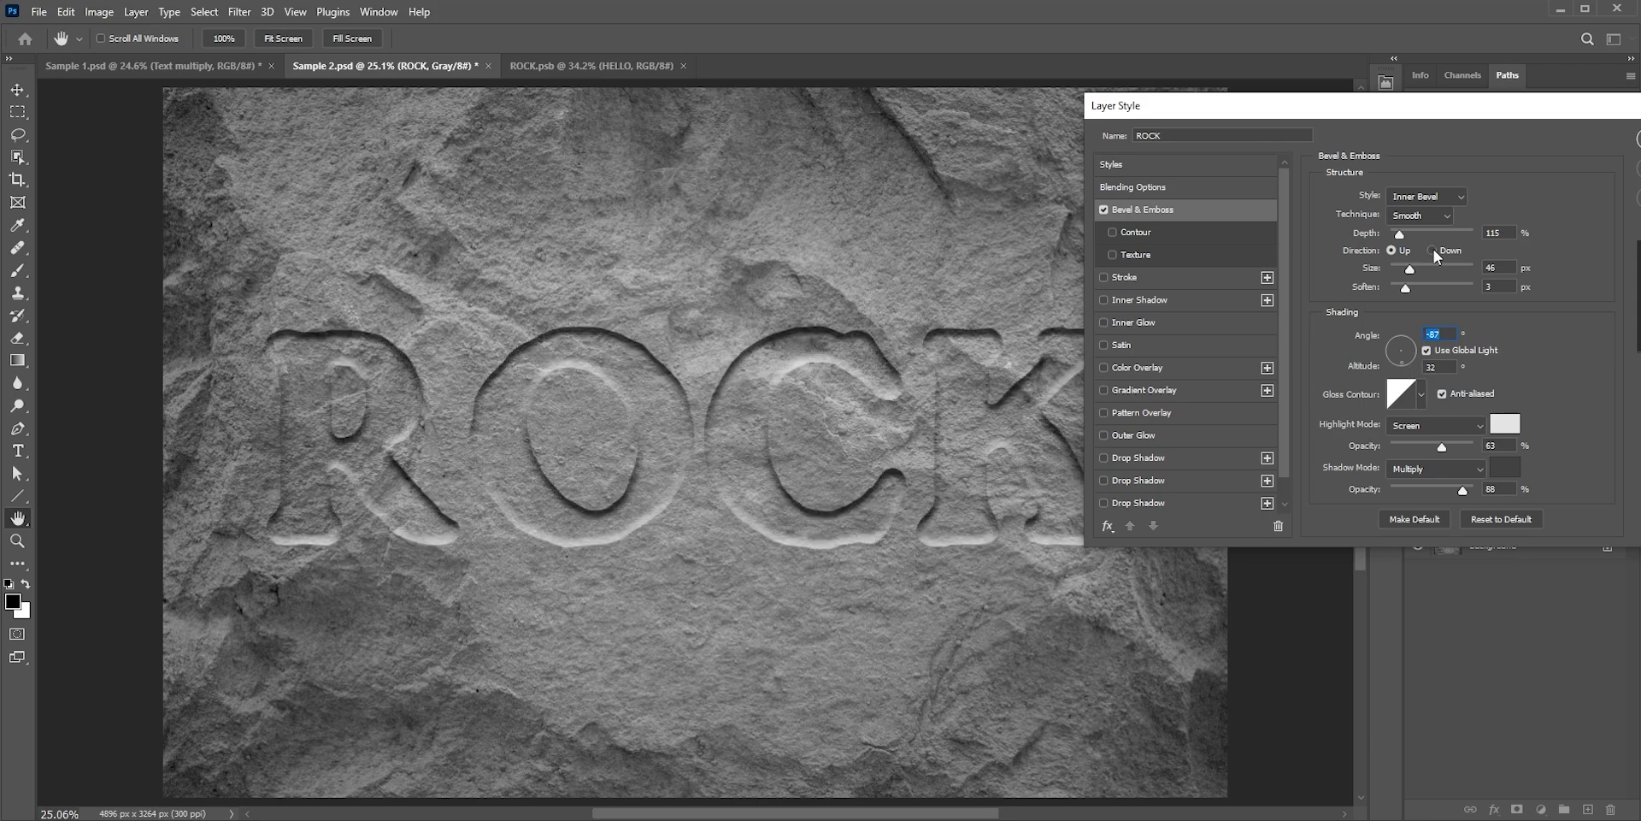
left_click(1393, 251)
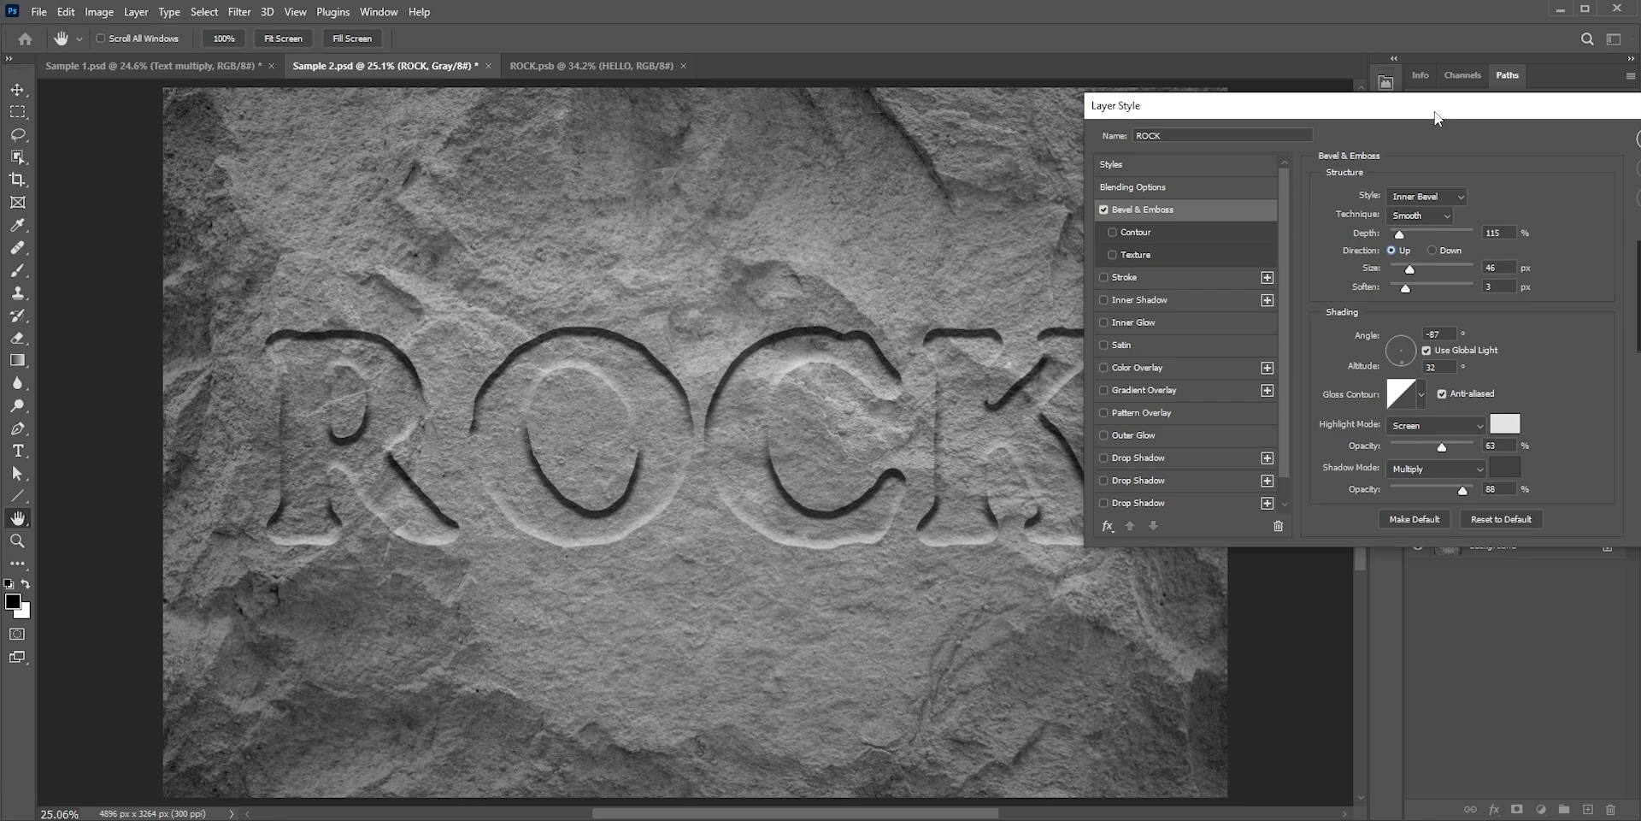
left_click_drag(1435, 118, 1430, 140)
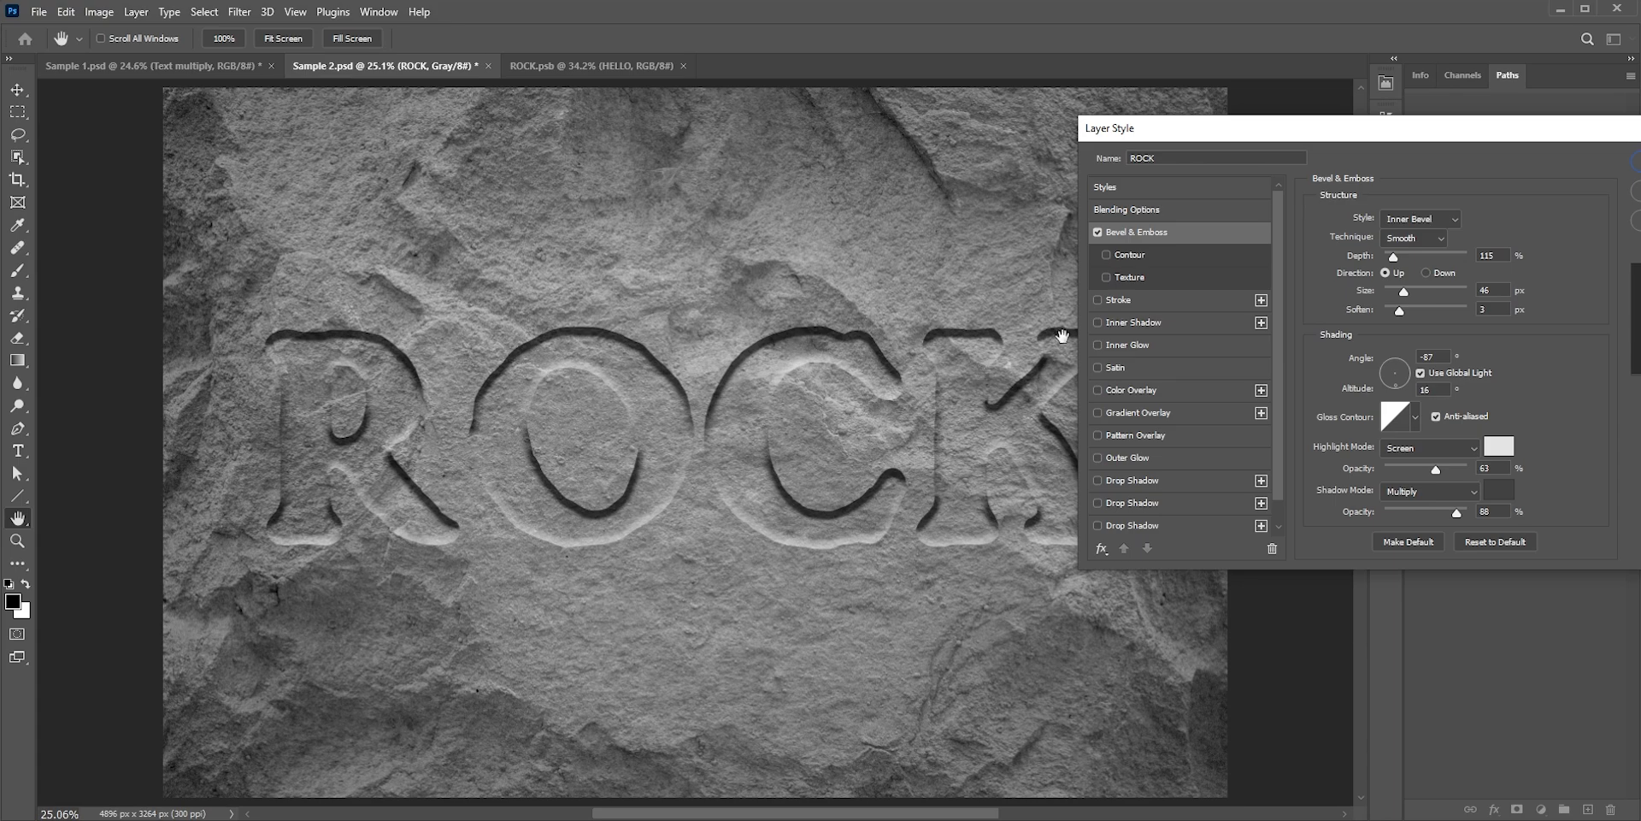
Add a texture with the green Water pattern to the ROCK layer's Bevel & Emboss, fine-tune the texture depth and apply the layer style
left_click(1124, 279)
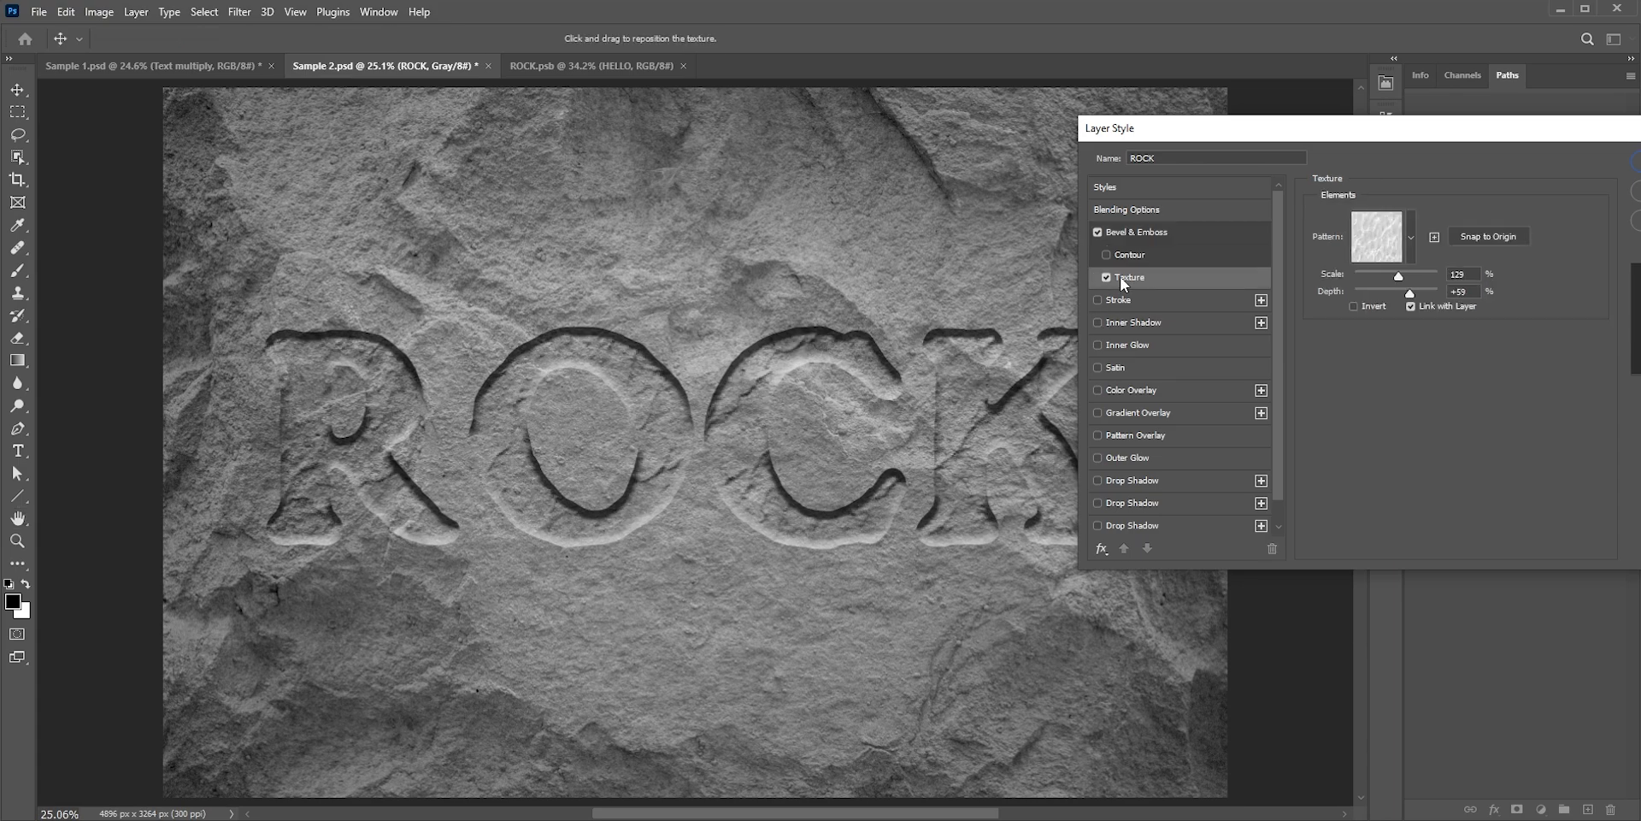
left_click(1411, 240)
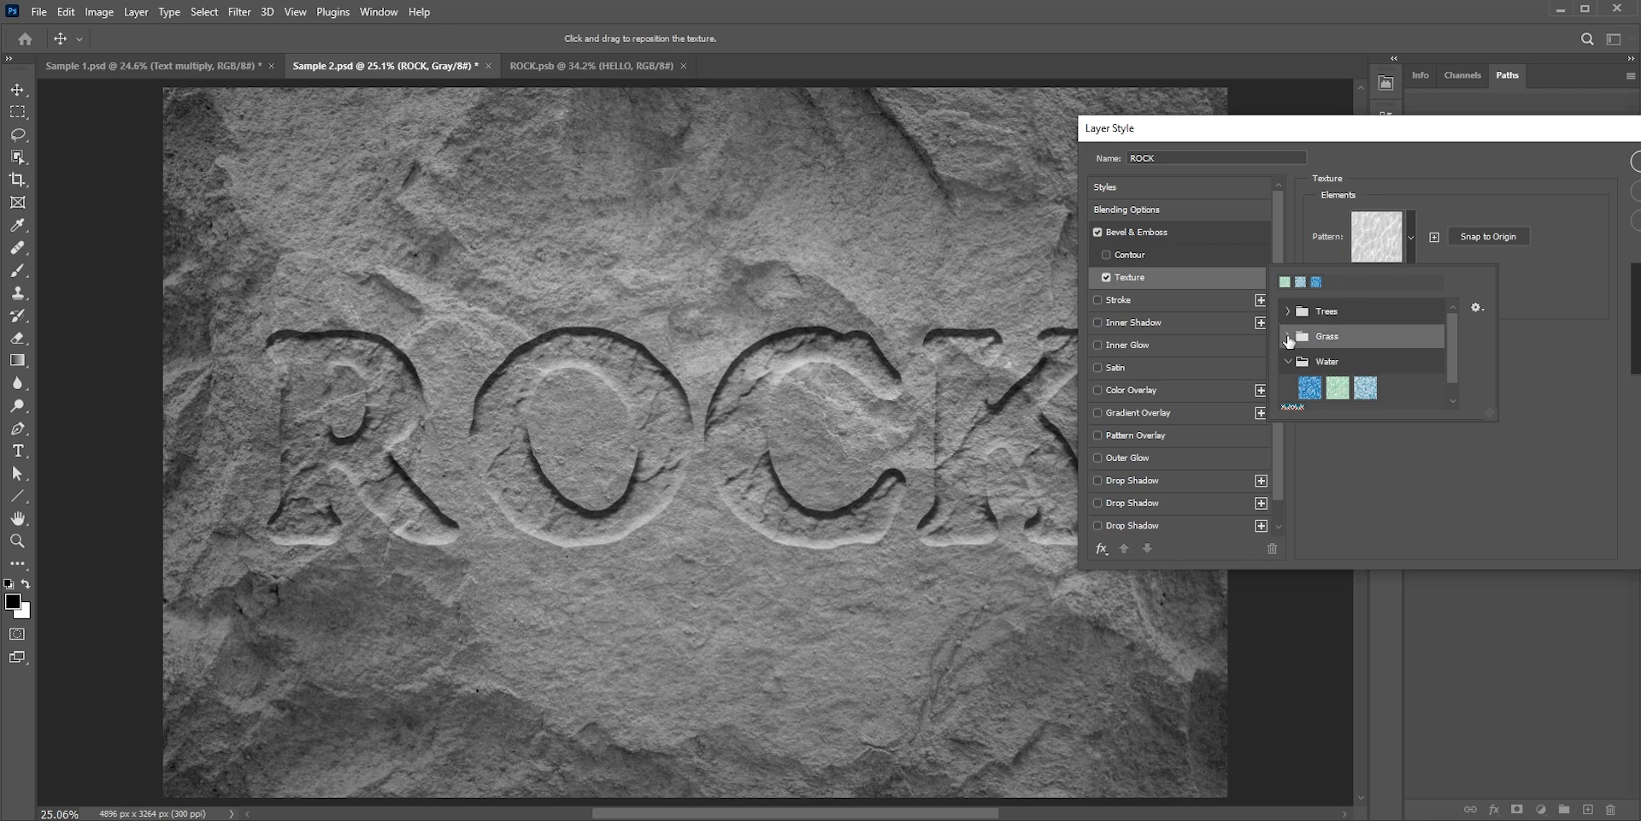
left_click(1338, 388)
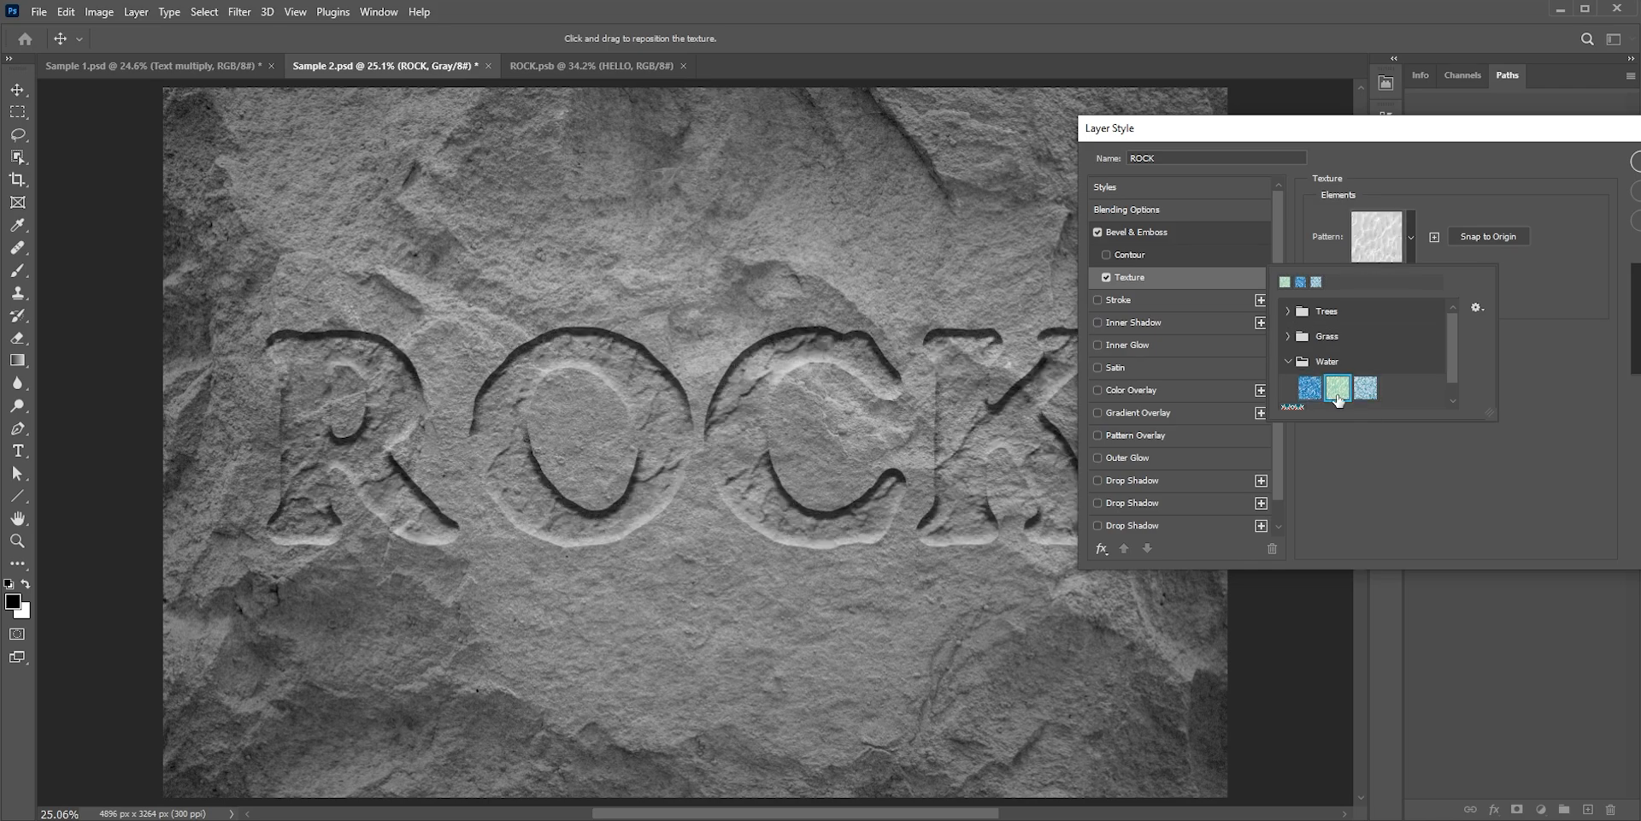
left_click(1402, 471)
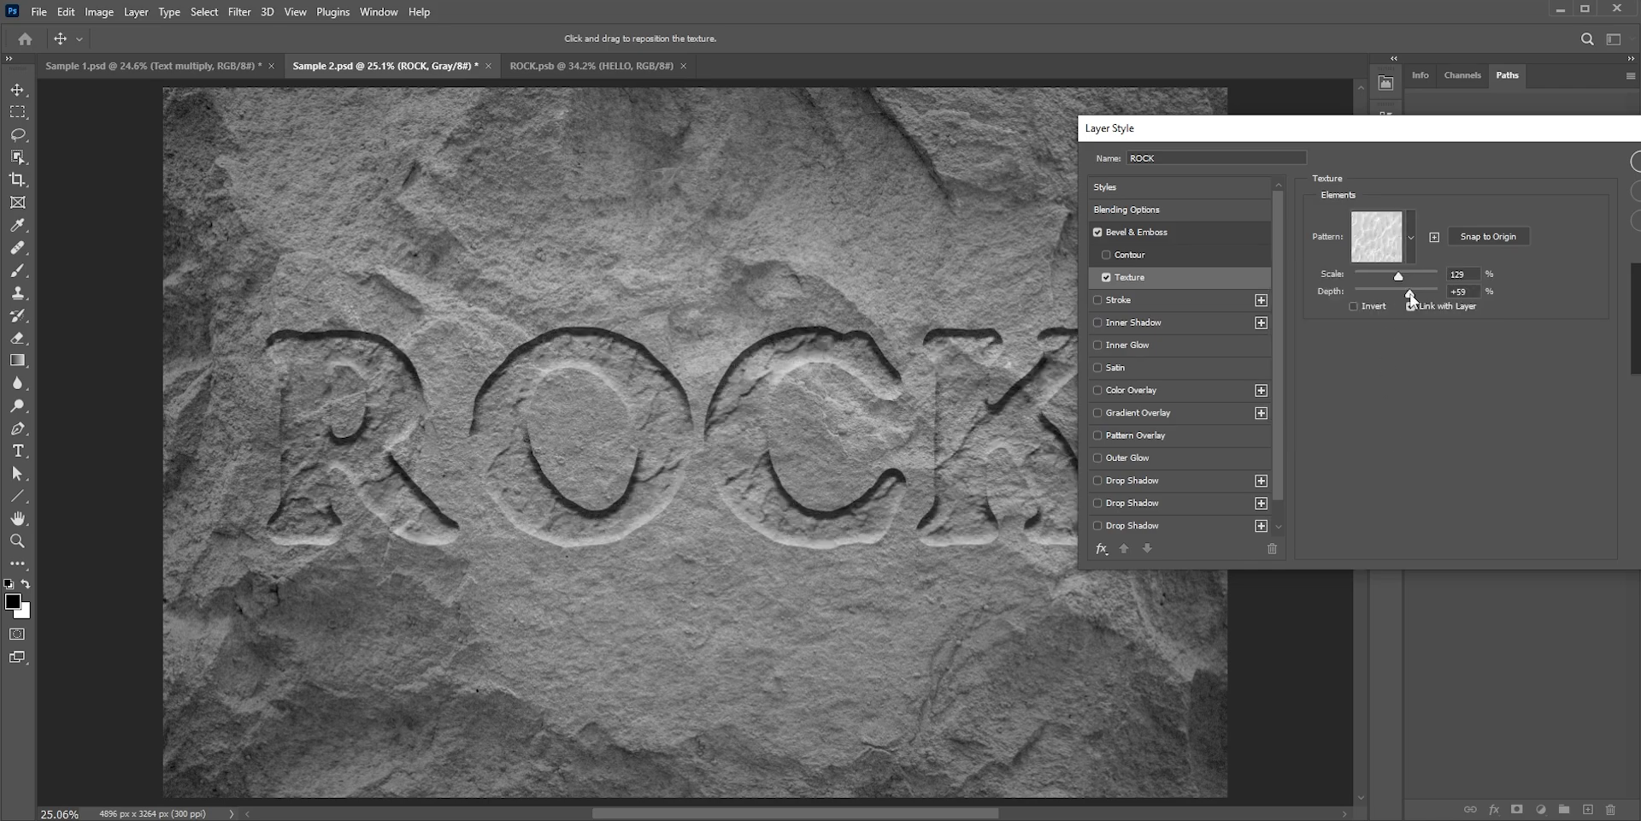
left_click_drag(1410, 295, 1417, 296)
left_click_drag(1552, 143, 1388, 143)
left_click(1500, 156)
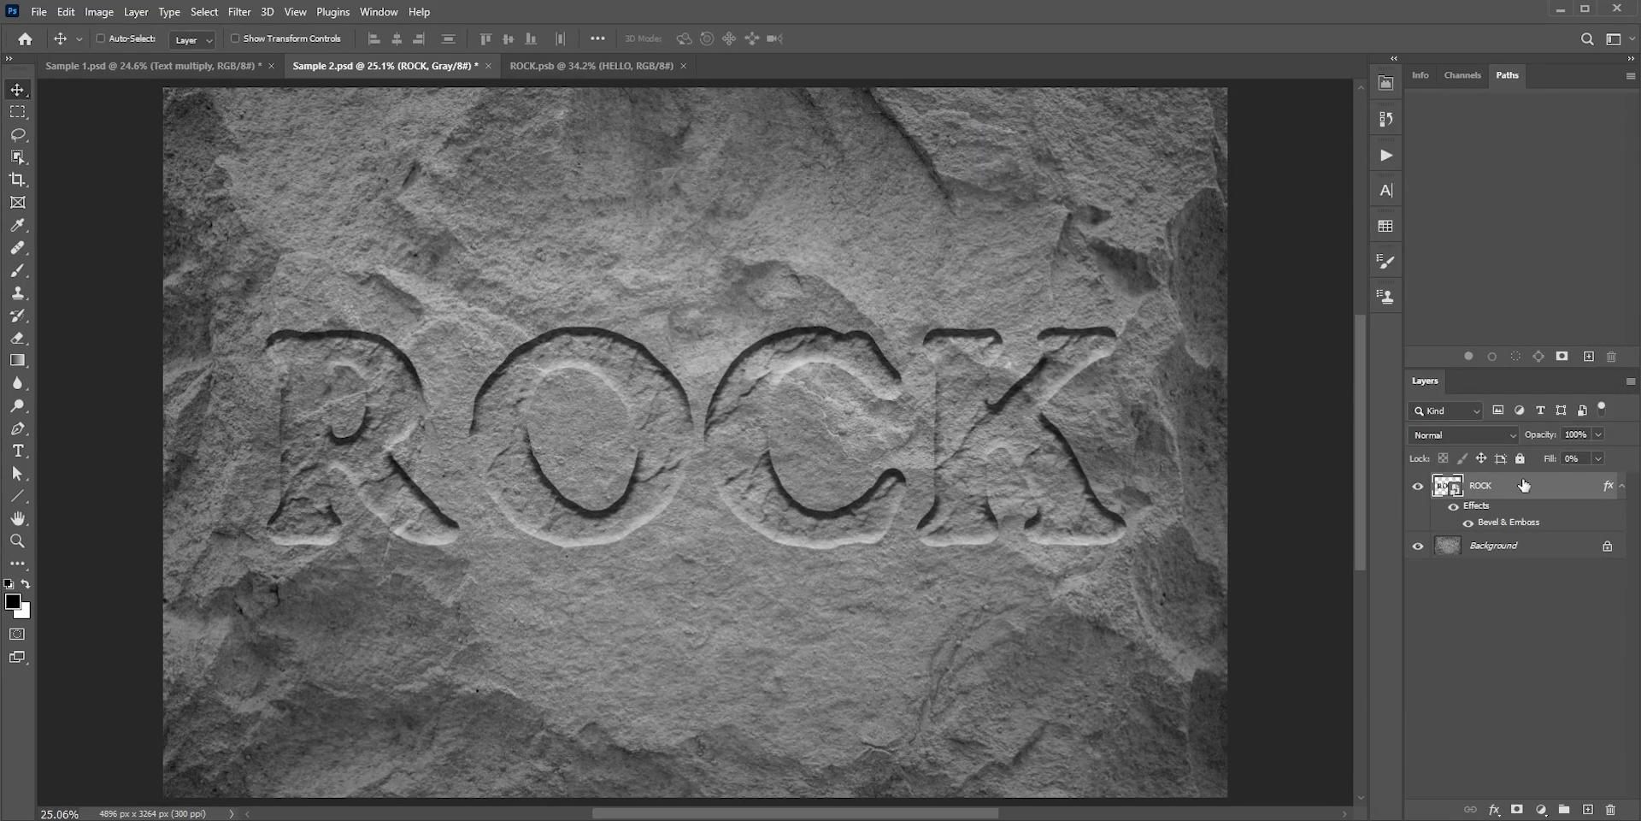
Duplicate the ROCK layer and give the copy 100% fill, Multiply blending and about 12% opacity
key("ctrl+j")
left_click_drag(1545, 462, 1631, 462)
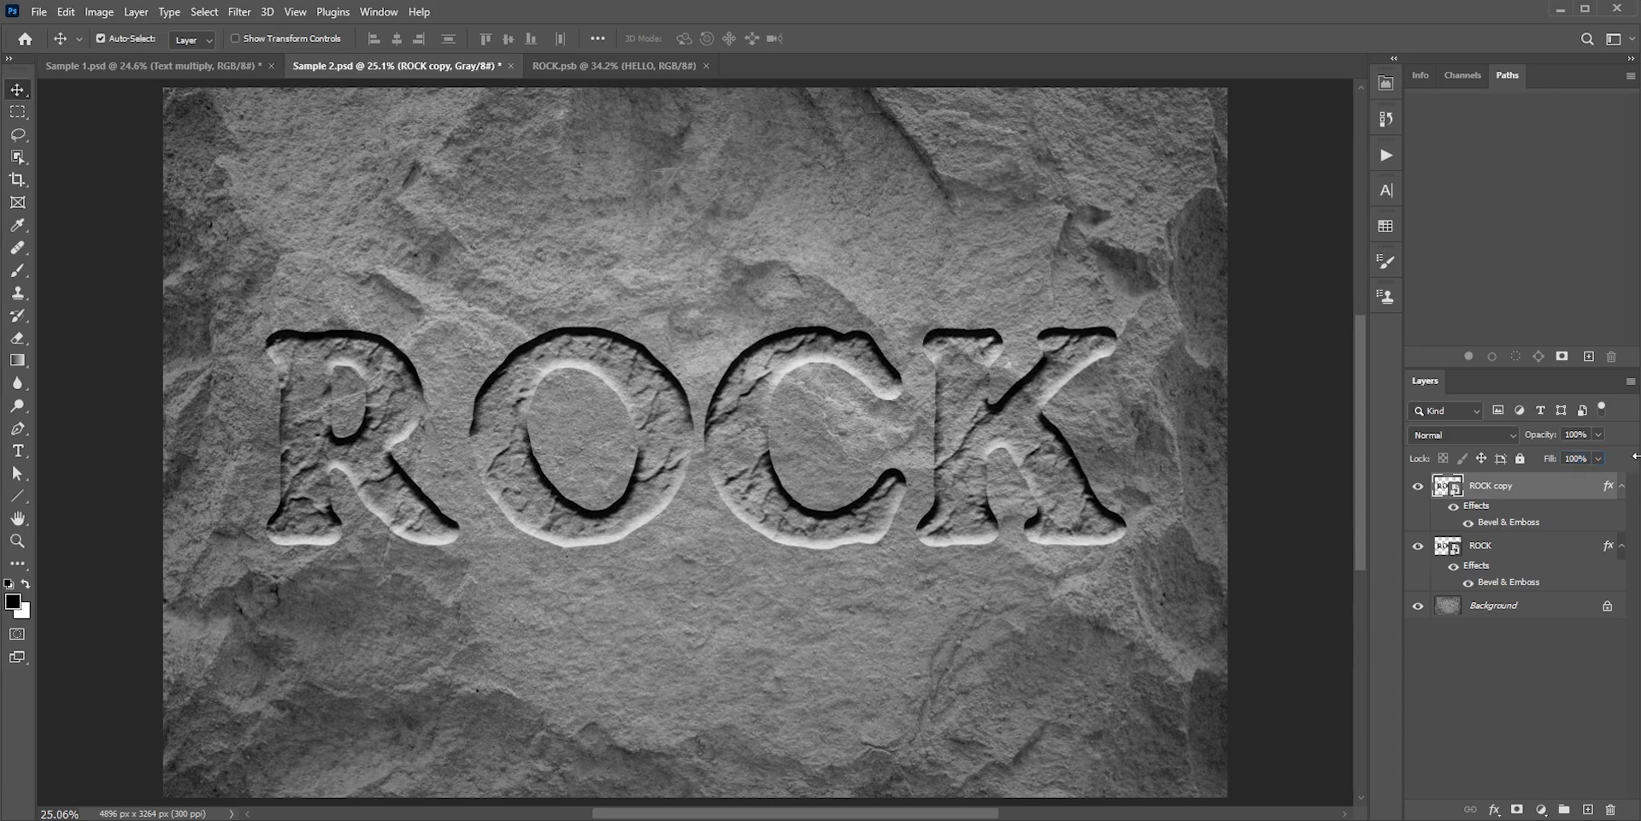
left_click(1463, 434)
left_click(1453, 485)
mouse_move(1542, 434)
left_mouse_down()
mouse_move(736, 459)
mouse_move(1547, 436)
left_mouse_up()
Compare the engraving with the ROCK copy layer hidden and shown, deselect the layers and return to Sample 1.psd
left_click(1418, 487)
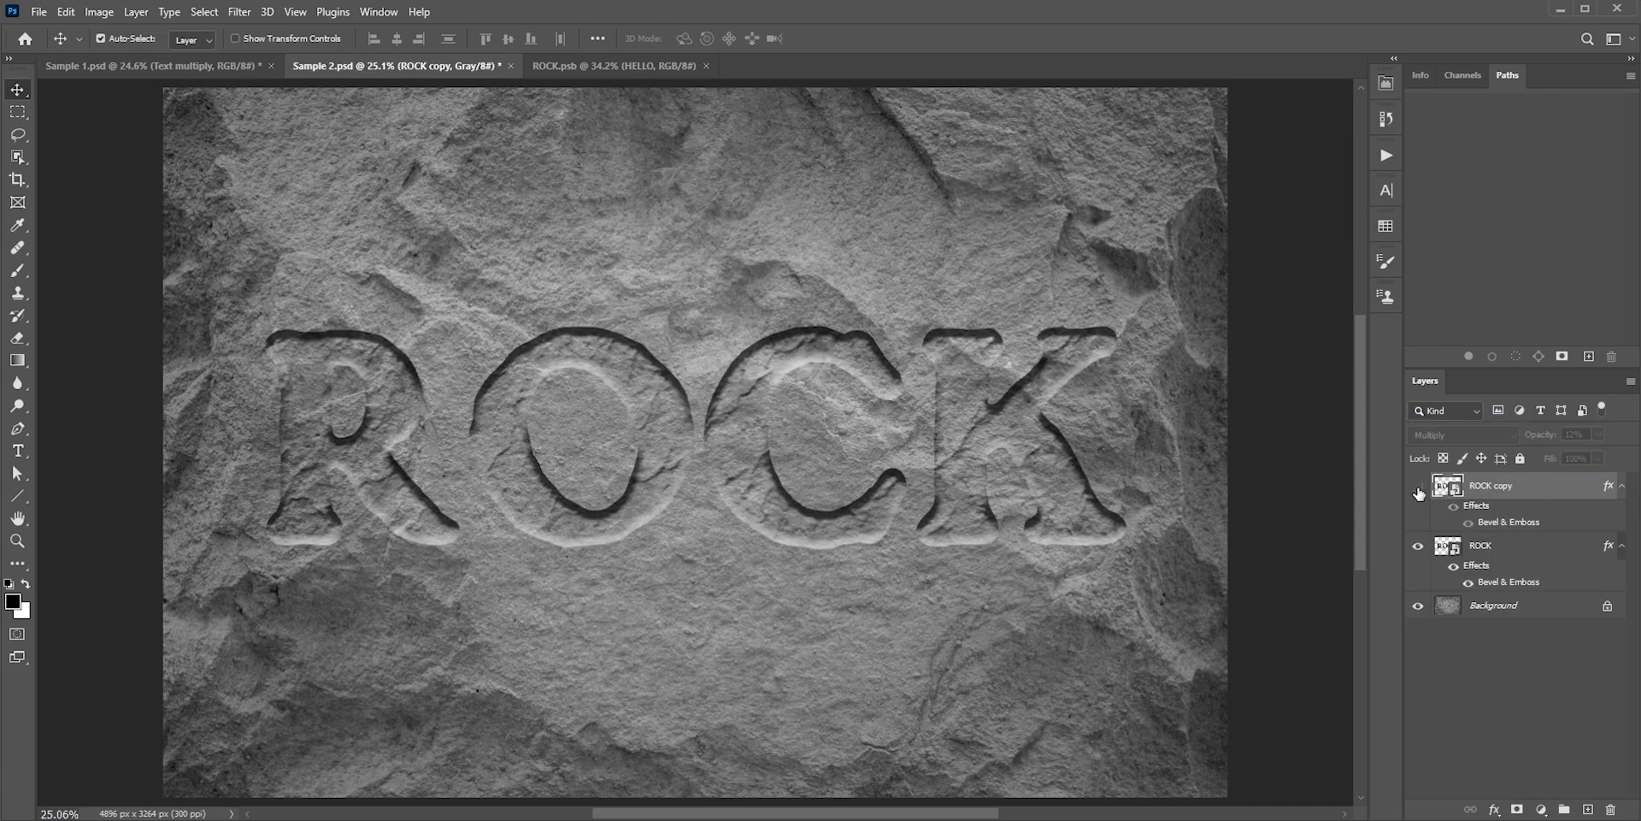
left_click(1418, 487)
left_click(1486, 695)
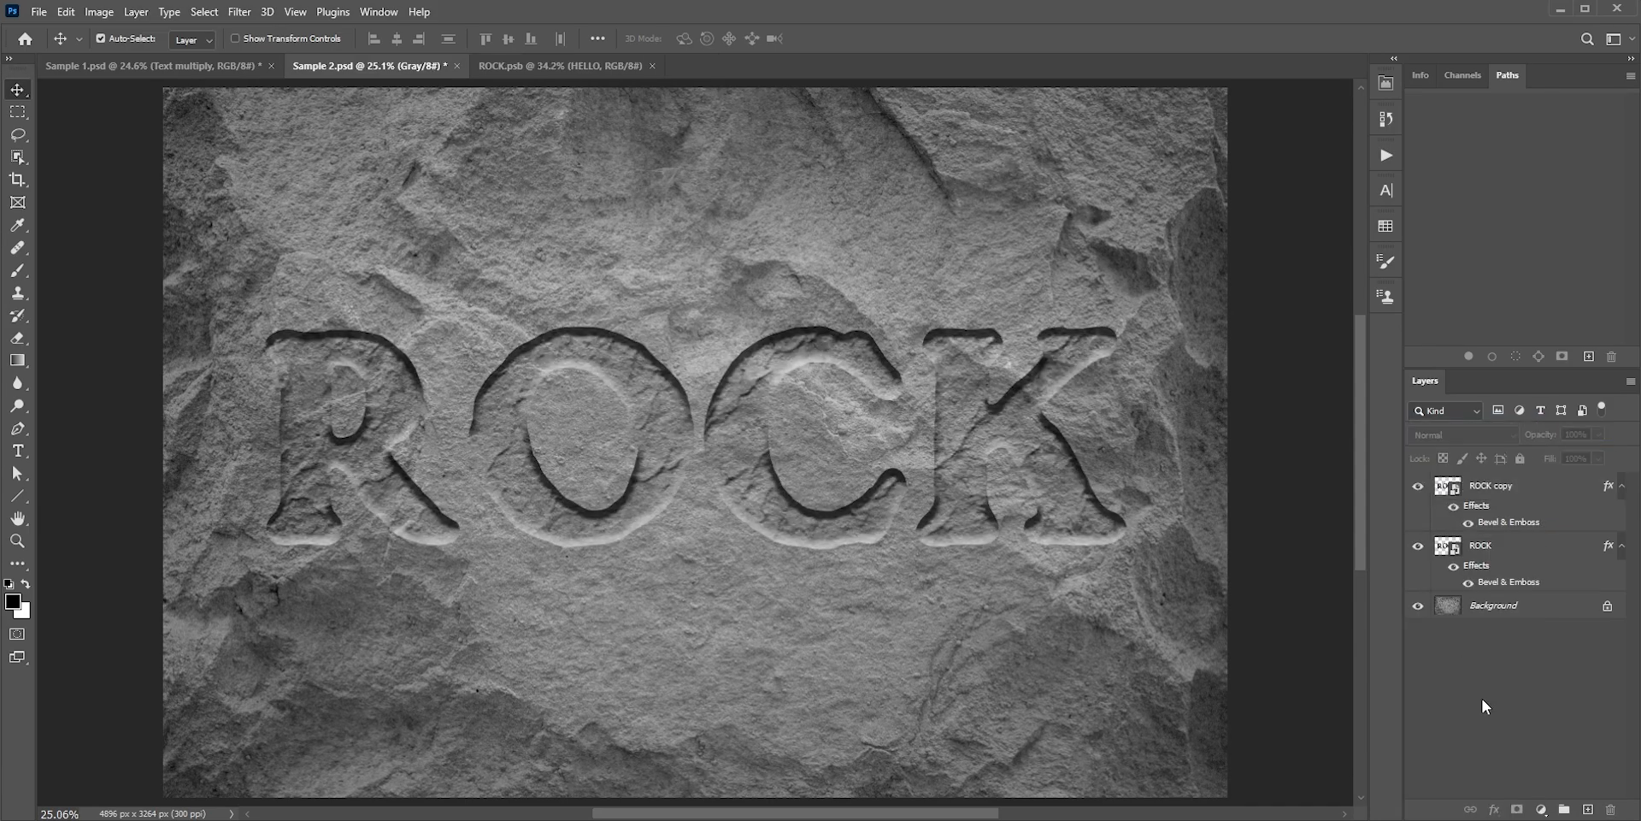
left_click(186, 68)
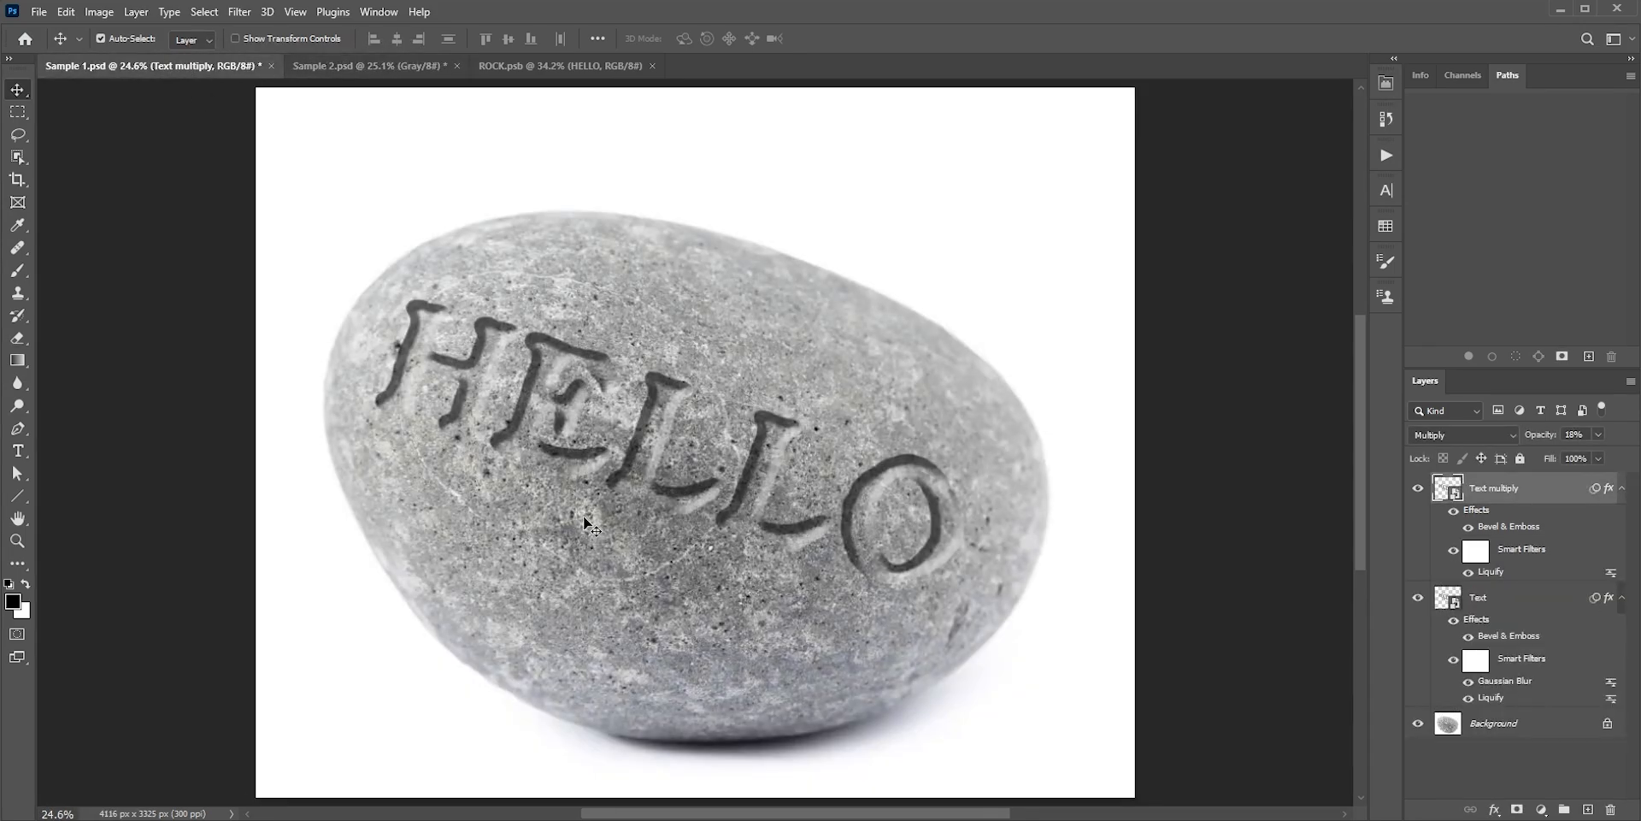